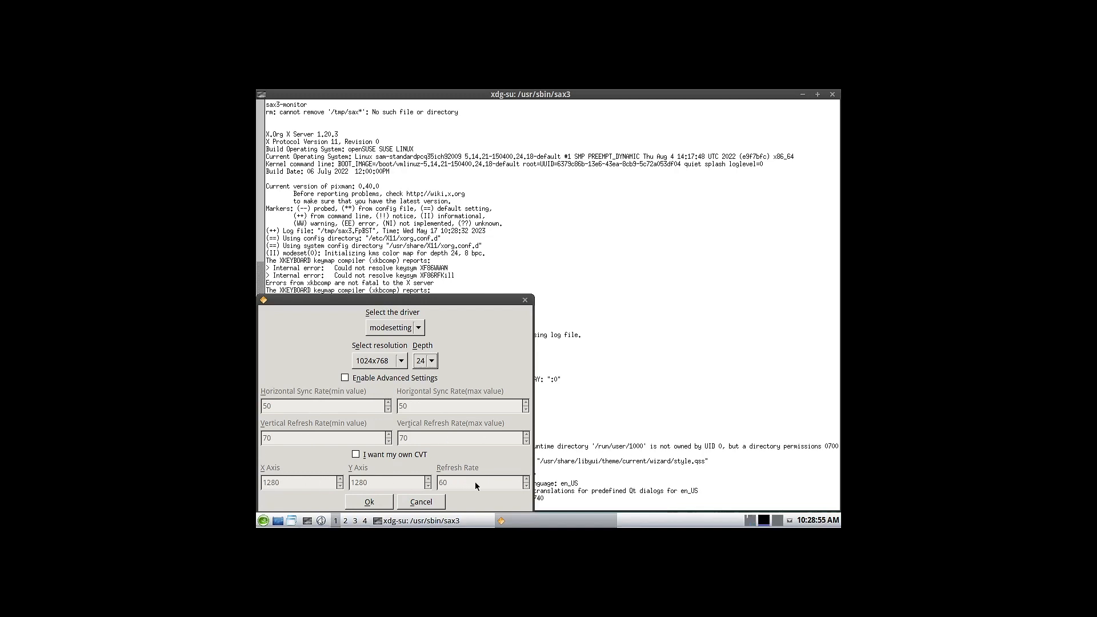
Set the monitor resolution to 1920x1080 with advanced settings disabled and apply the configuration.
{"action": "left_click", "coordinate": [344, 378]}
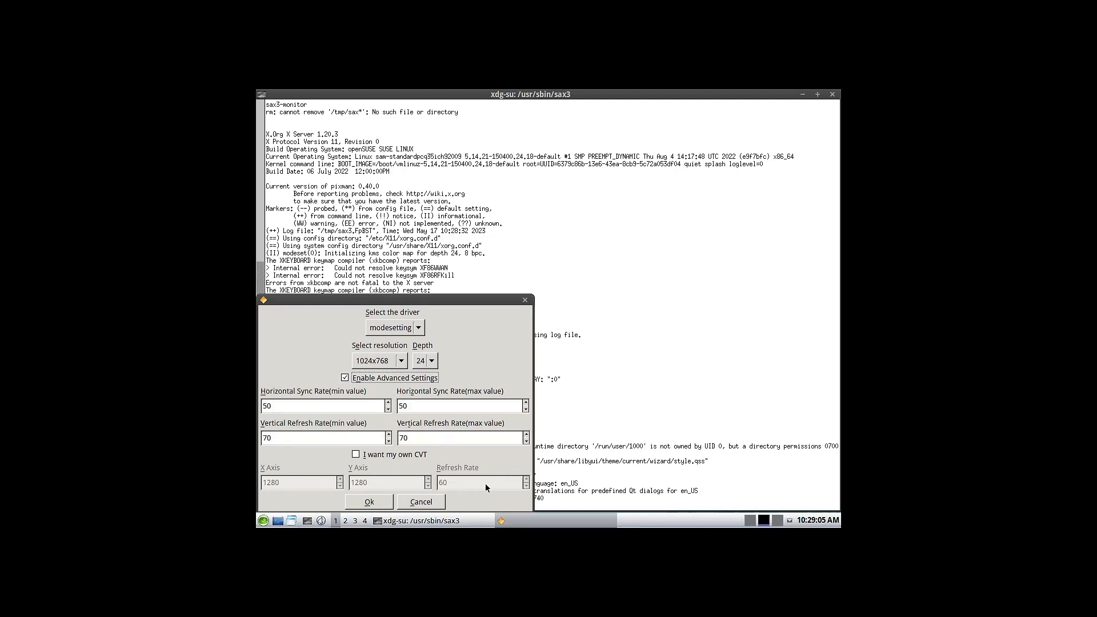
{"action": "left_click", "coordinate": [403, 366]}
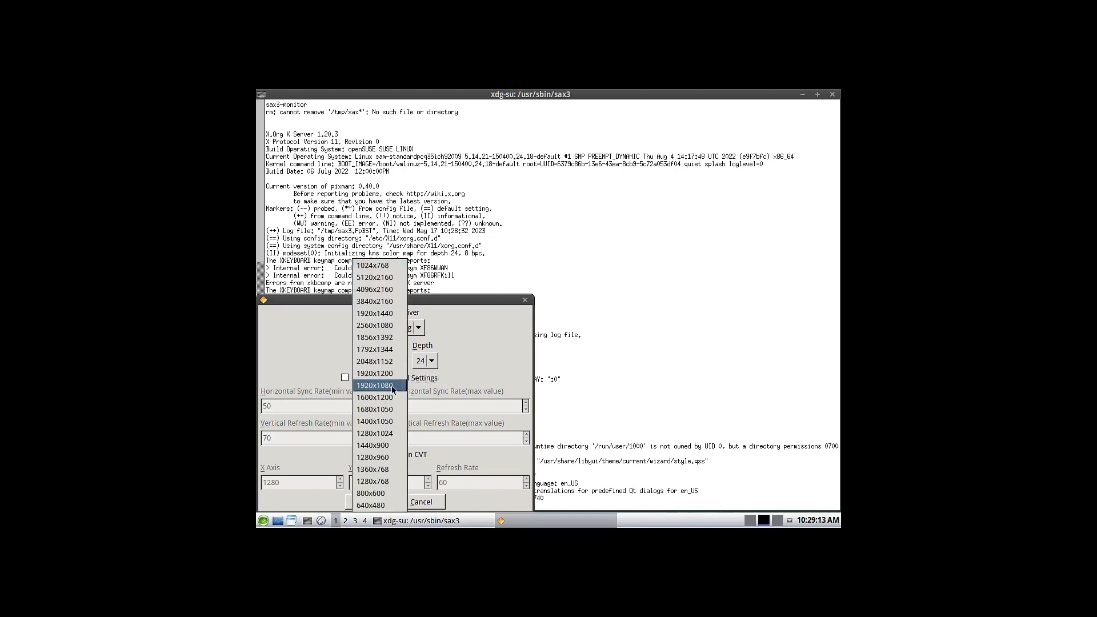
{"action": "left_click", "coordinate": [392, 385]}
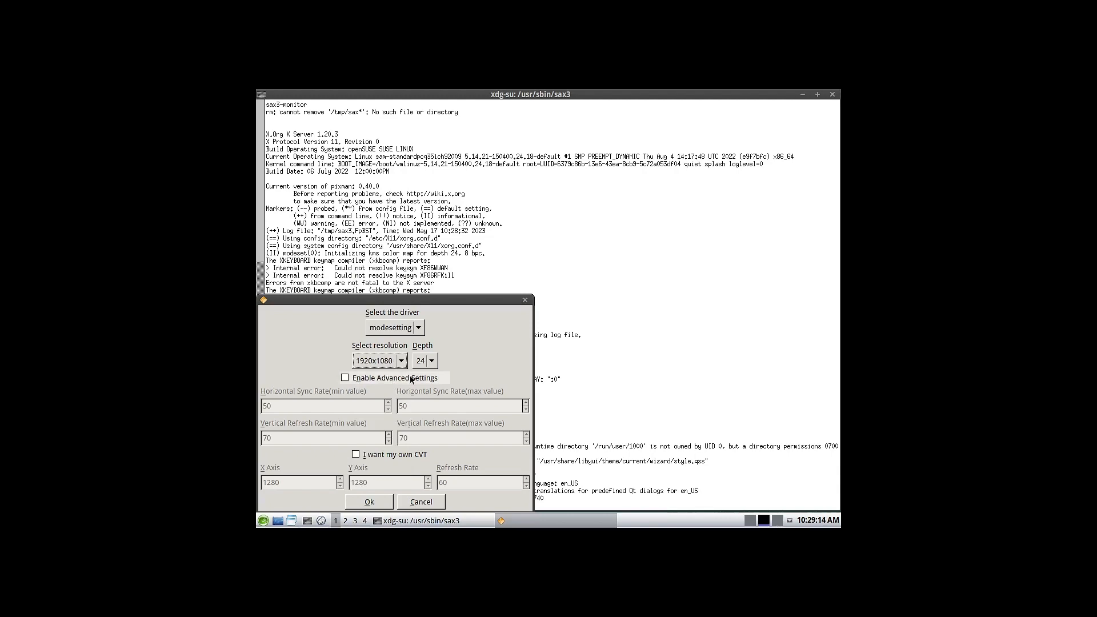
{"action": "left_click", "coordinate": [379, 505]}
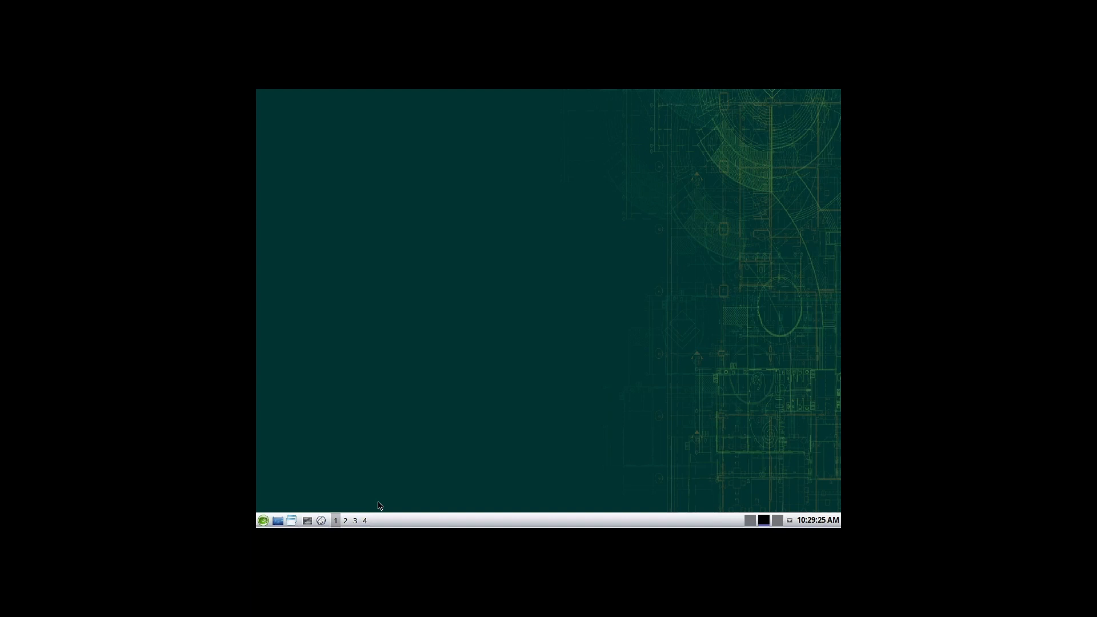
Launch SaX3 from the SUSE utilities, authenticate with the root password, and maximize its terminal window.
{"action": "left_click", "coordinate": [263, 520]}
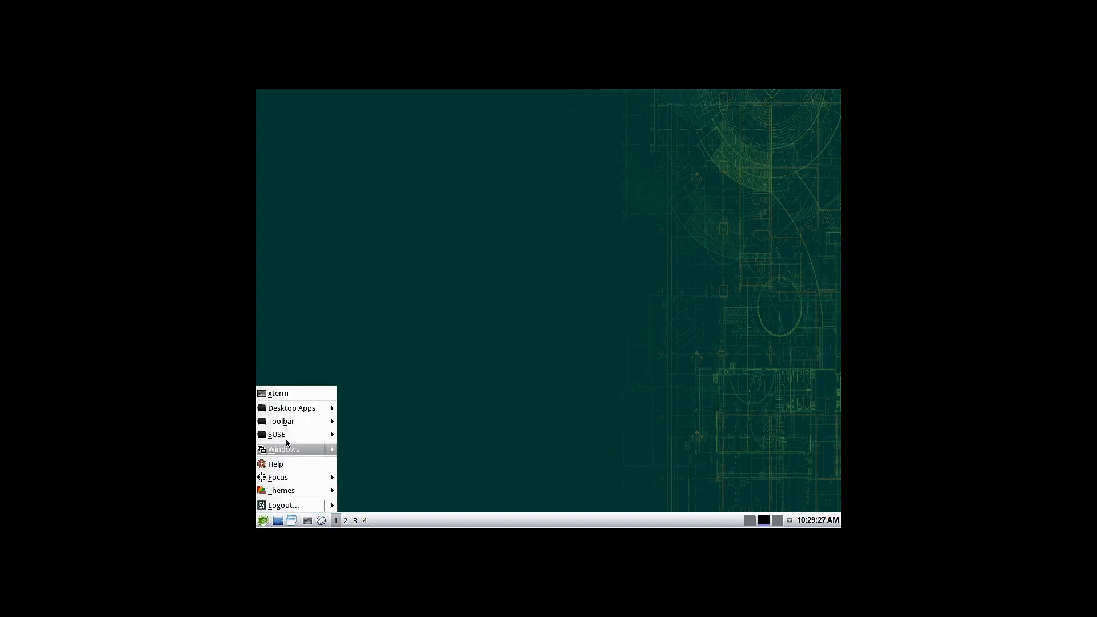
{"action": "mouse_move", "coordinate": [320, 435]}
{"action": "mouse_move", "coordinate": [371, 461]}
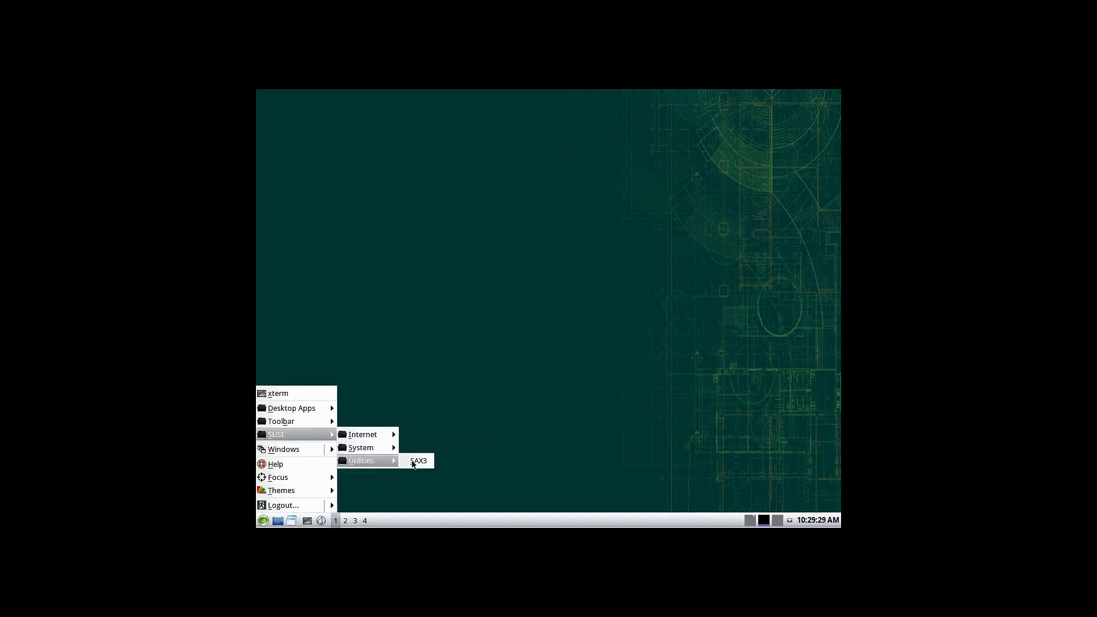
{"action": "left_click", "coordinate": [413, 462]}
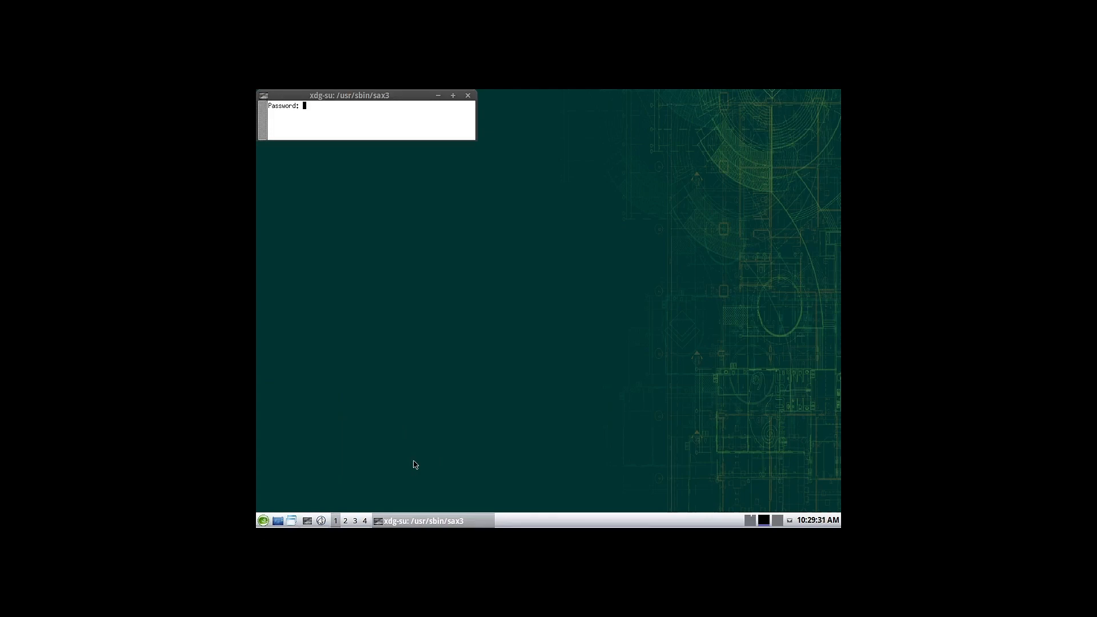
{"action": "key", "text": "Return"}
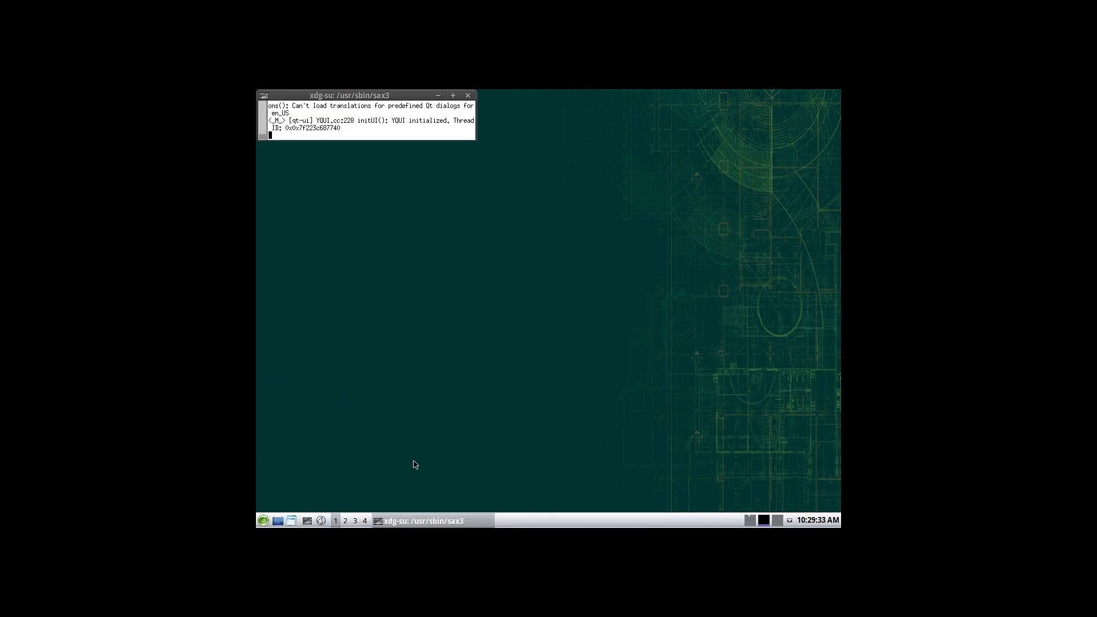
{"action": "double_click", "coordinate": [366, 97]}
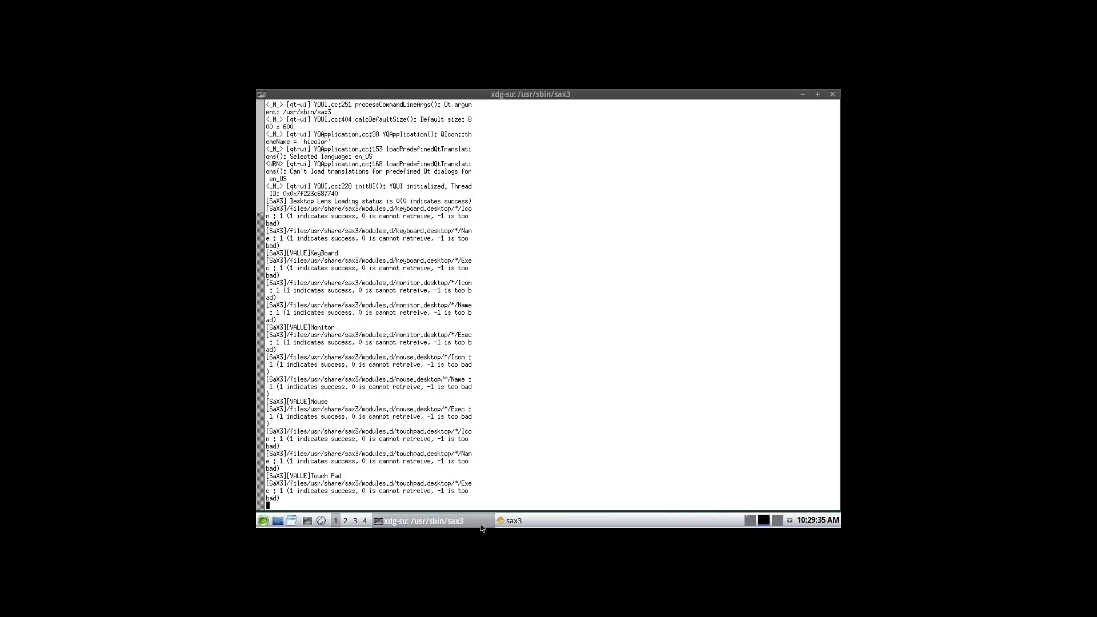
Open SaX3's monitor configuration, choose the 1920x1080 resolution and apply it.
{"action": "left_click", "coordinate": [532, 524]}
{"action": "left_click", "coordinate": [547, 154]}
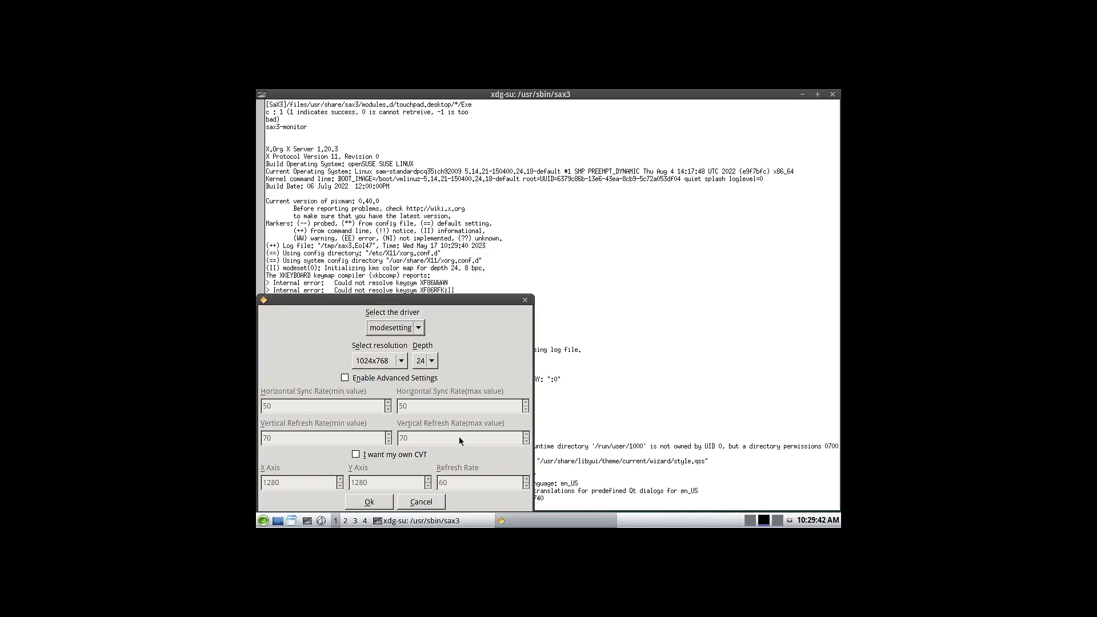
{"action": "left_click", "coordinate": [401, 363]}
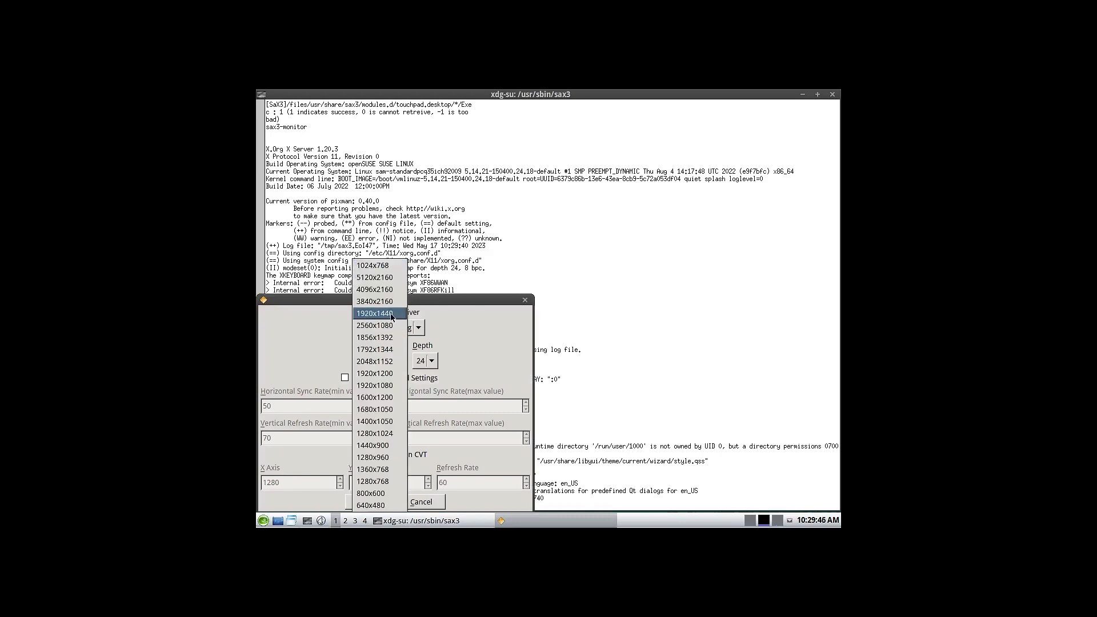
{"action": "left_click", "coordinate": [395, 386]}
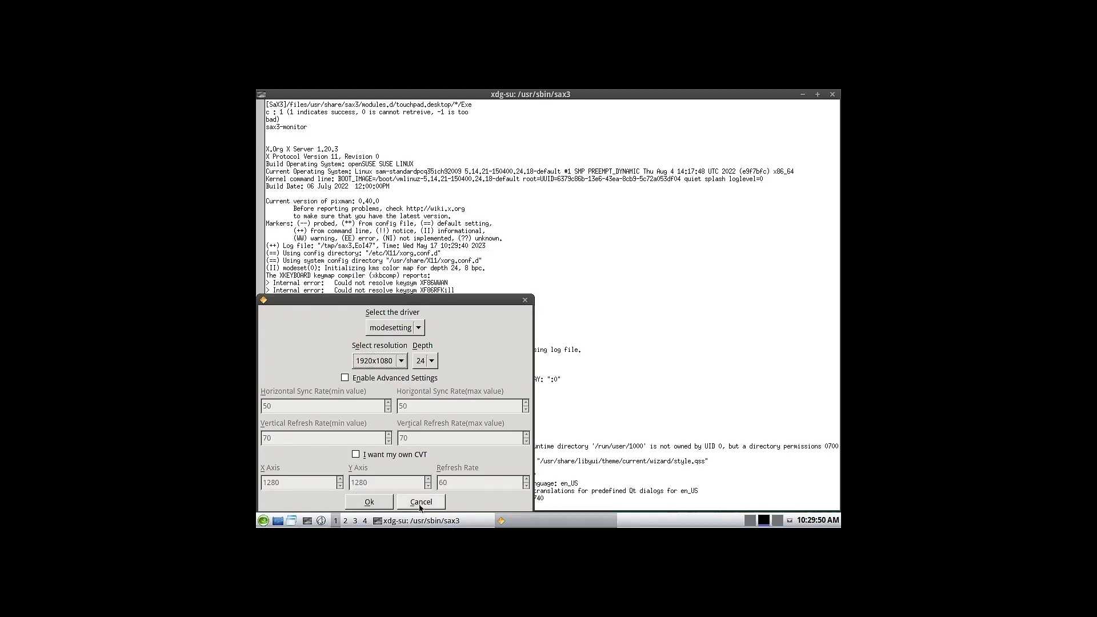
{"action": "left_click", "coordinate": [369, 502]}
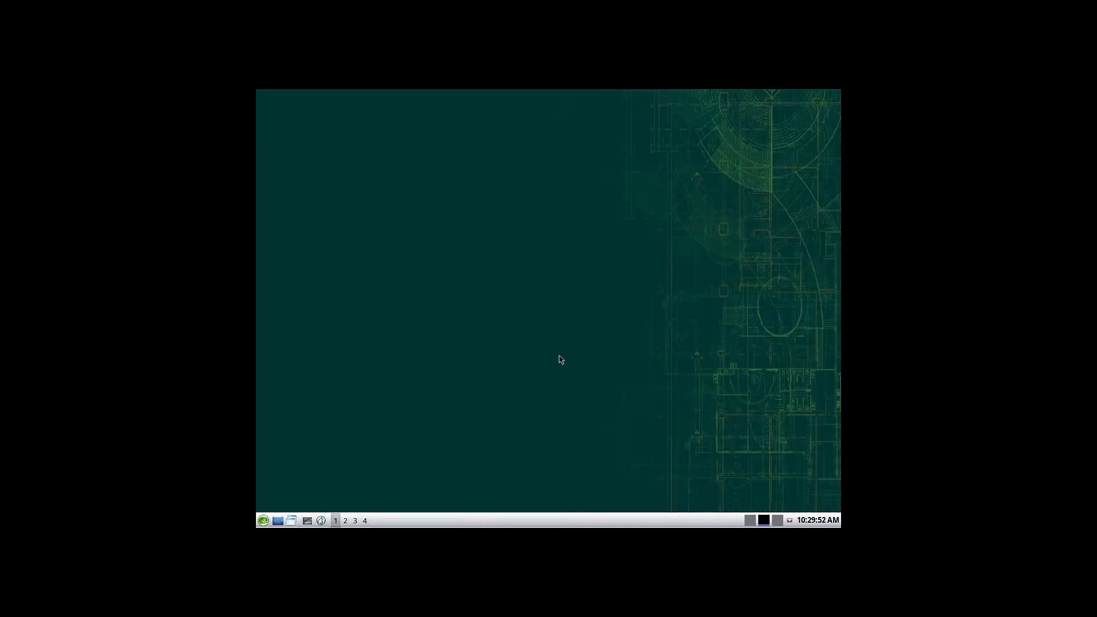
Restart the IceWM window manager.
{"action": "left_click", "coordinate": [264, 521]}
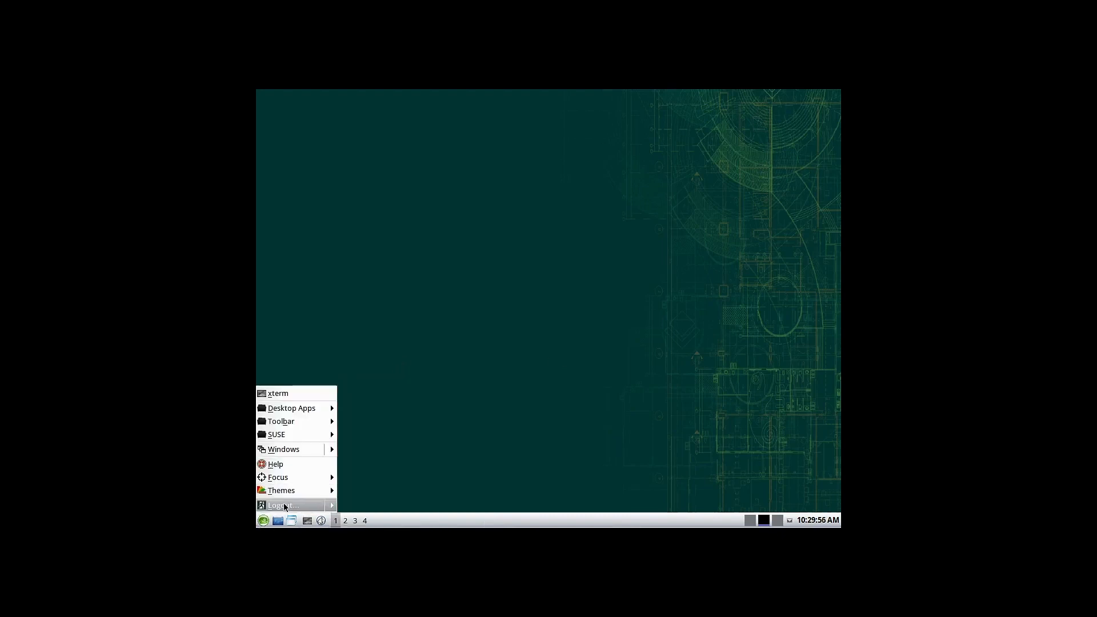
{"action": "mouse_move", "coordinate": [314, 506]}
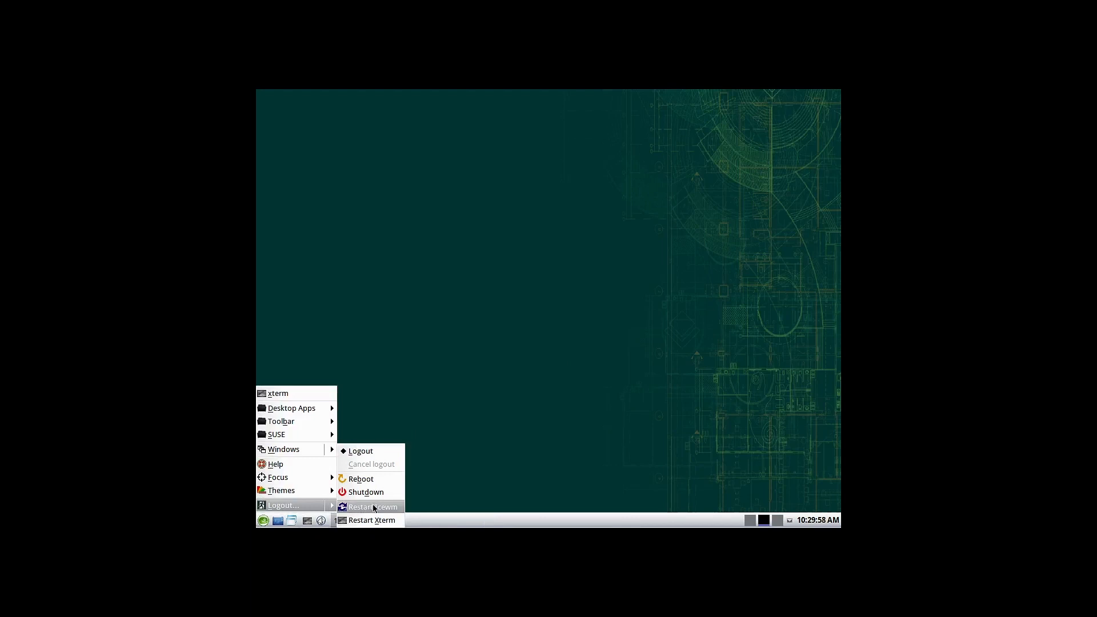
{"action": "left_click", "coordinate": [379, 507]}
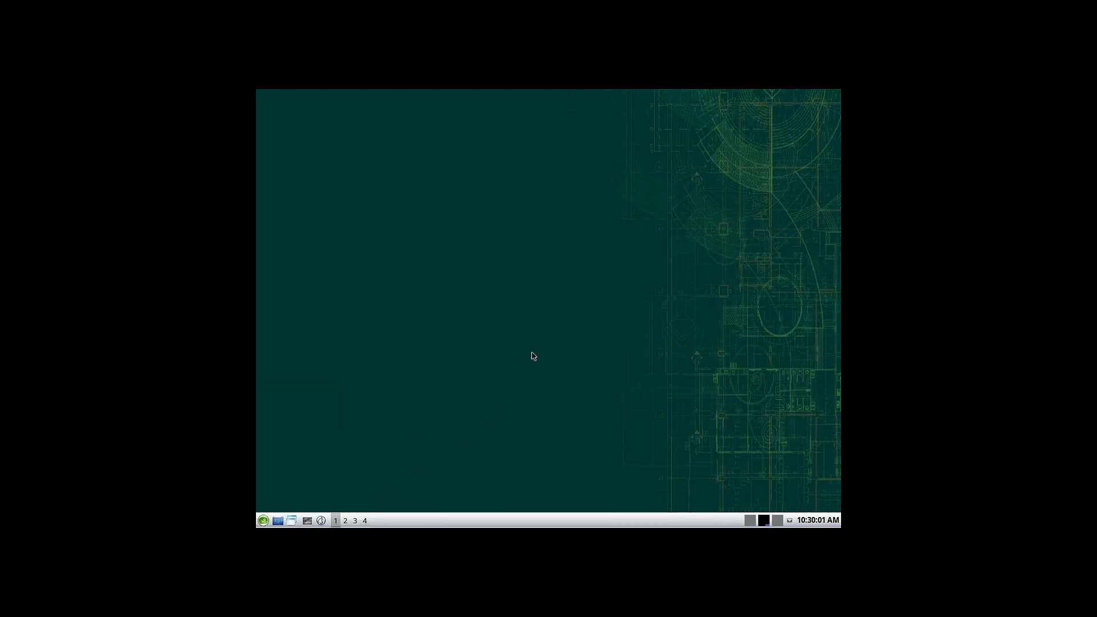
Reboot the system, confirming the logout, and start the GeckoLinux STATIC BareBones 154.x boot entry.
{"action": "left_click", "coordinate": [263, 521]}
{"action": "mouse_move", "coordinate": [280, 506]}
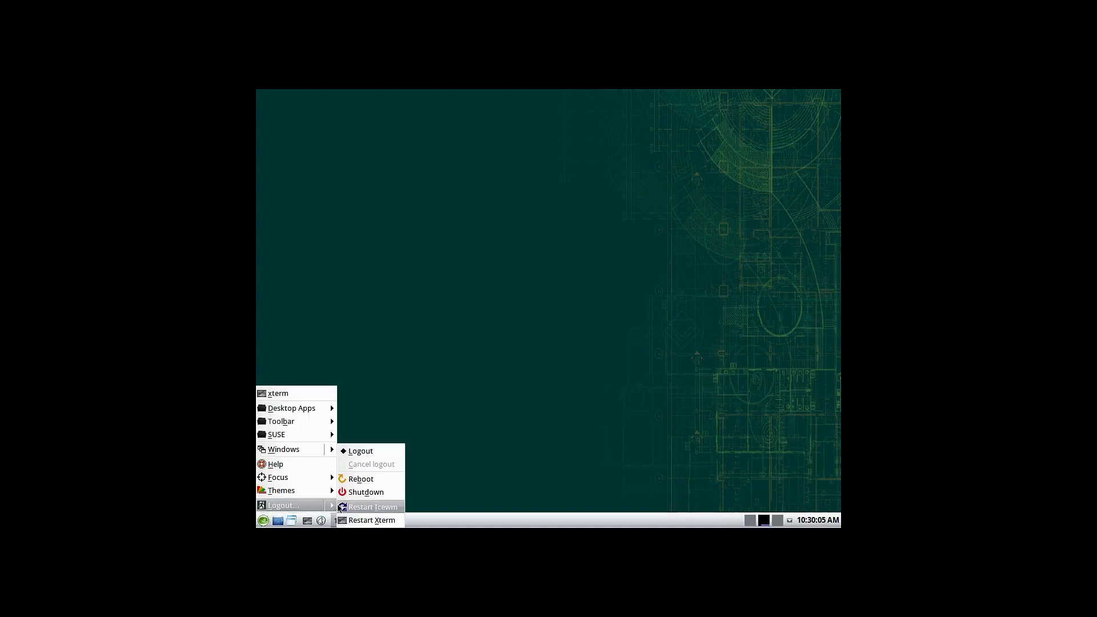
{"action": "left_click", "coordinate": [383, 481]}
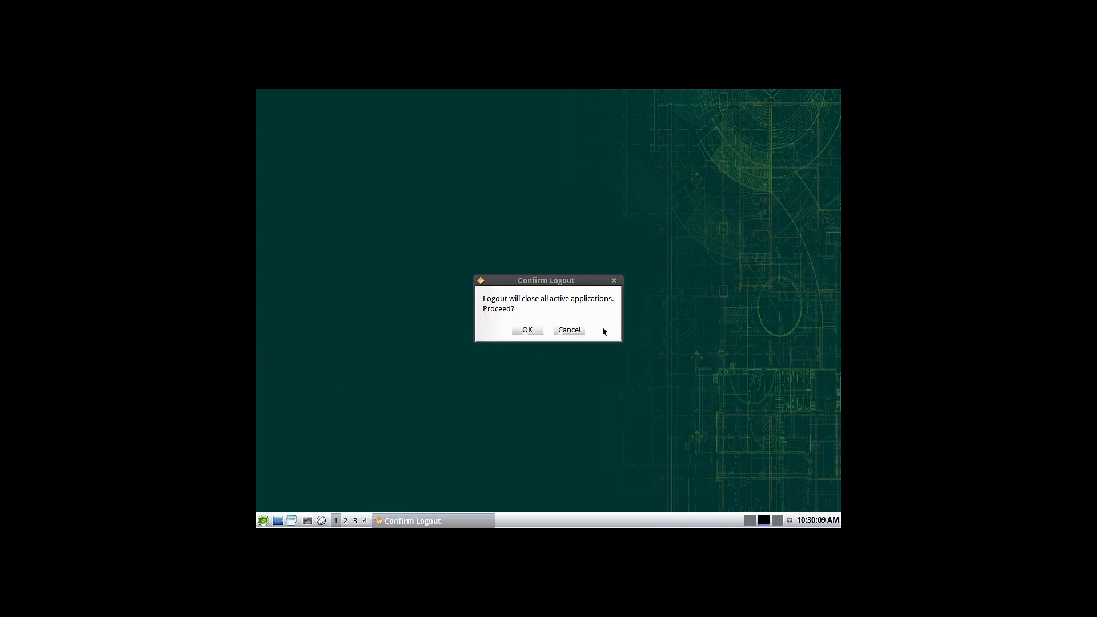
{"action": "left_click", "coordinate": [532, 330]}
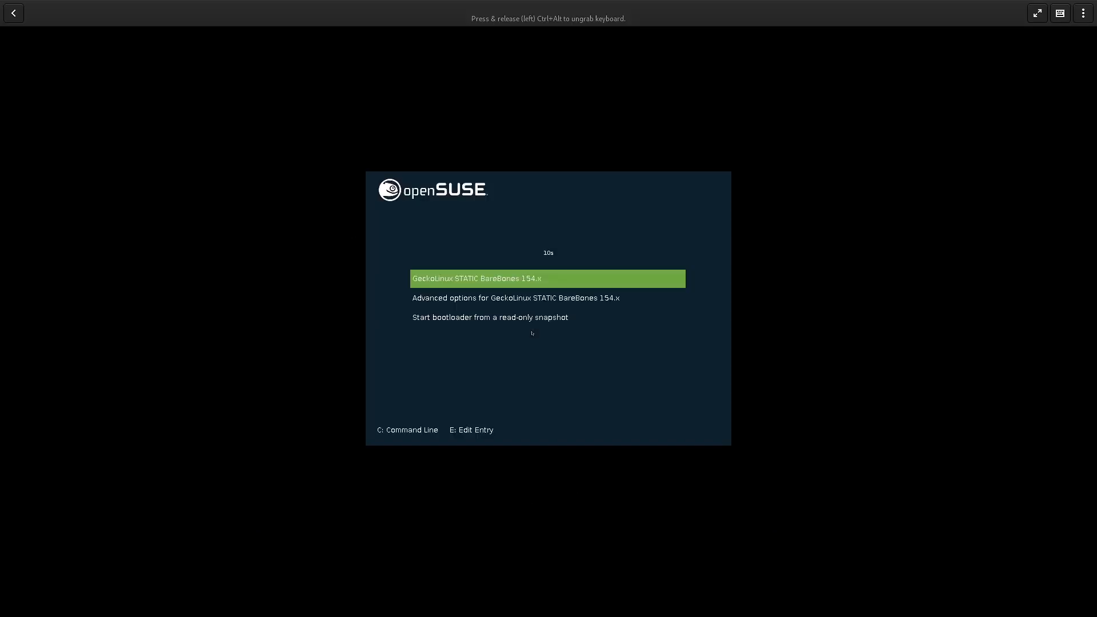
{"action": "key", "text": "Return"}
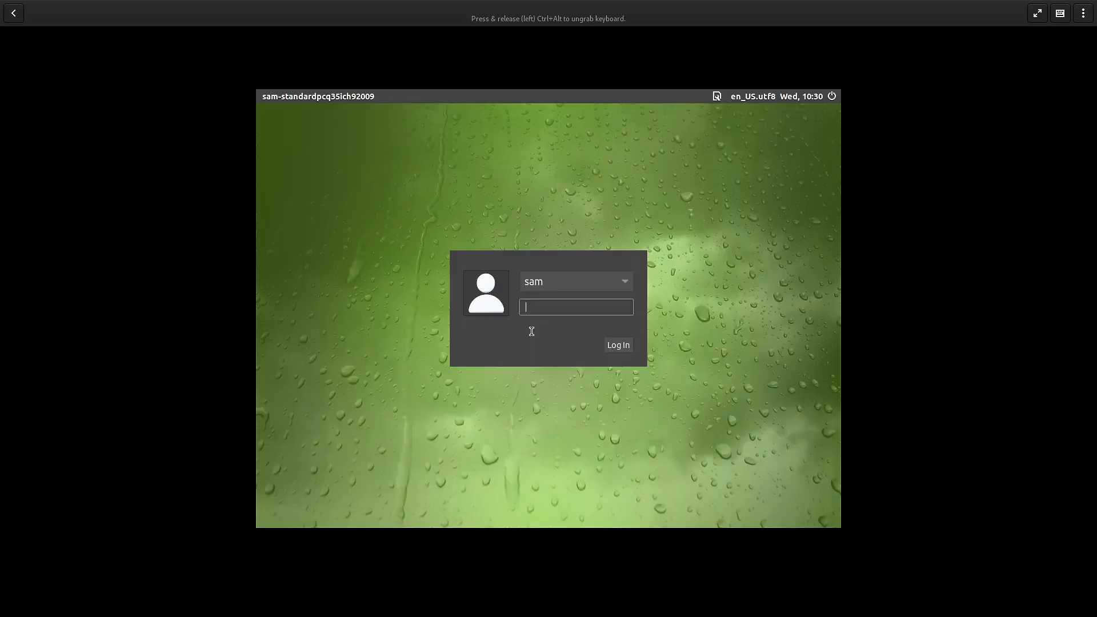
Log in to the desktop with the account password.
{"action": "type", "text": "*****"}
{"action": "key", "text": "Return"}
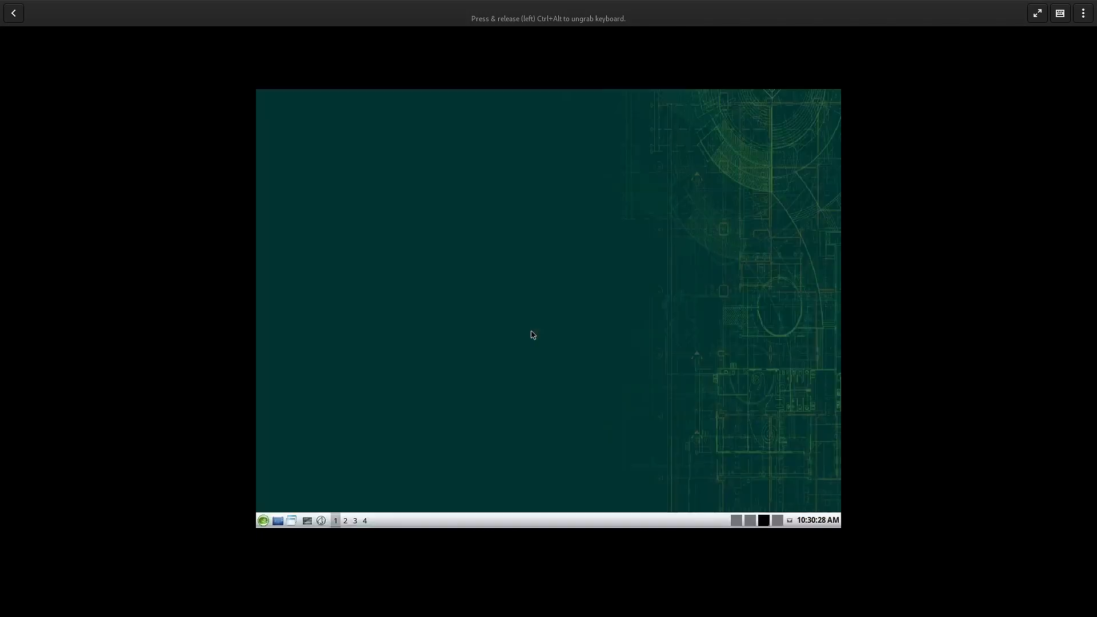
Start SaX3 again from the SUSE utilities and authenticate with the root password.
{"action": "left_click", "coordinate": [263, 520]}
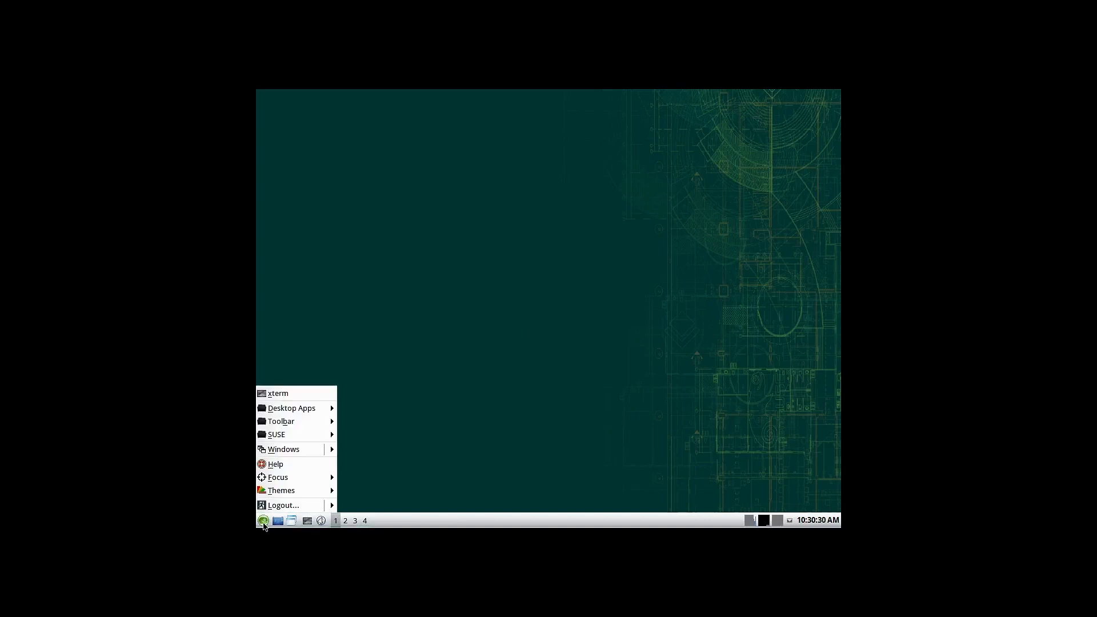
{"action": "mouse_move", "coordinate": [284, 435]}
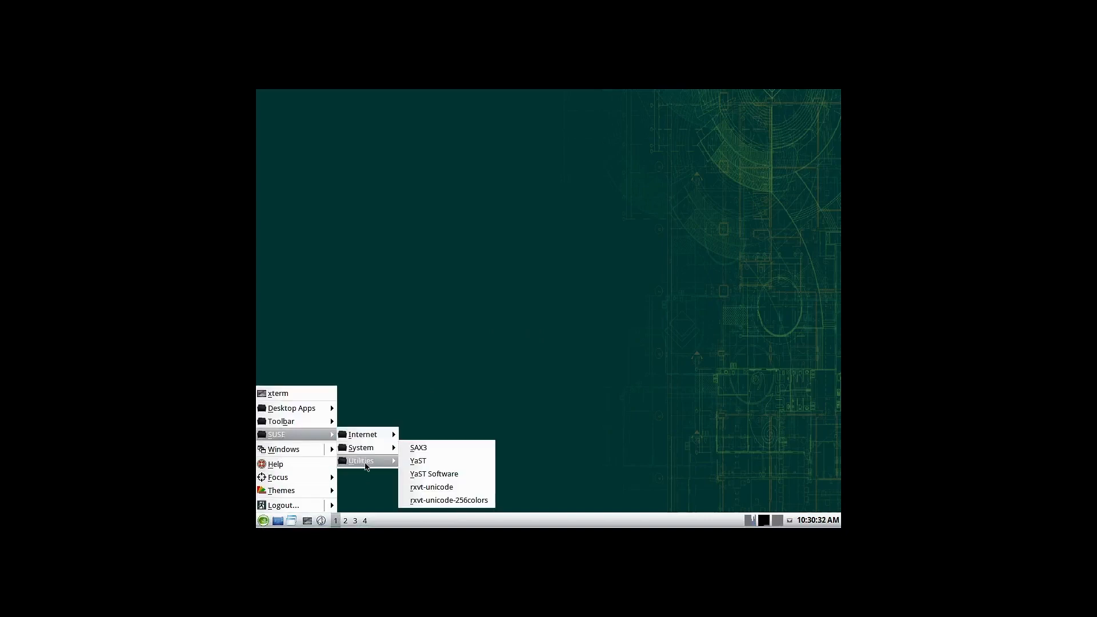
{"action": "mouse_move", "coordinate": [372, 460]}
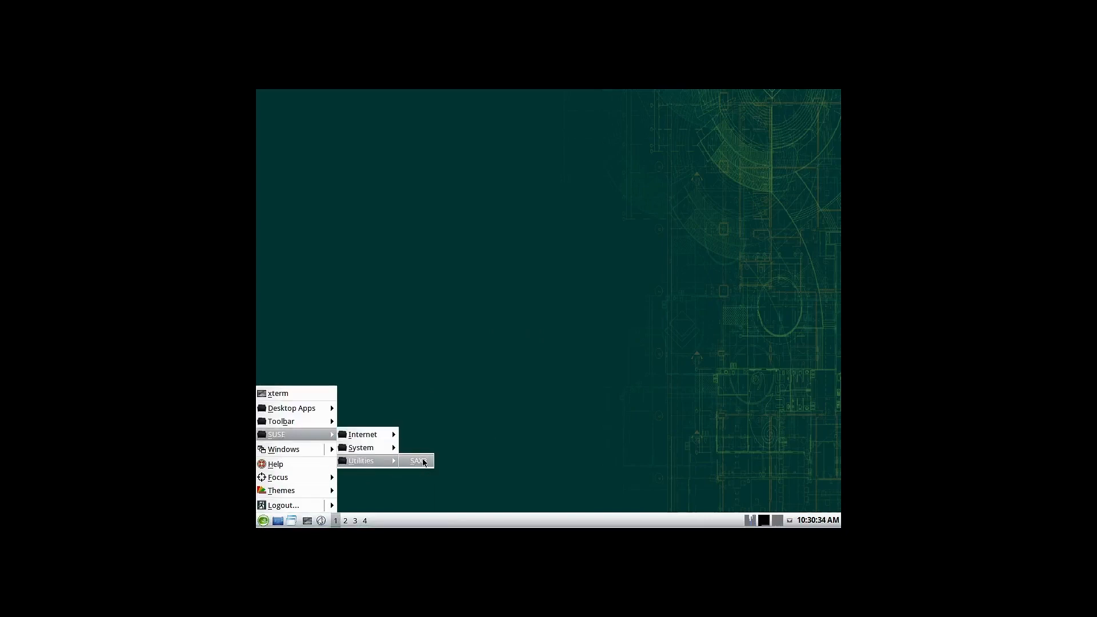
{"action": "left_click", "coordinate": [420, 461]}
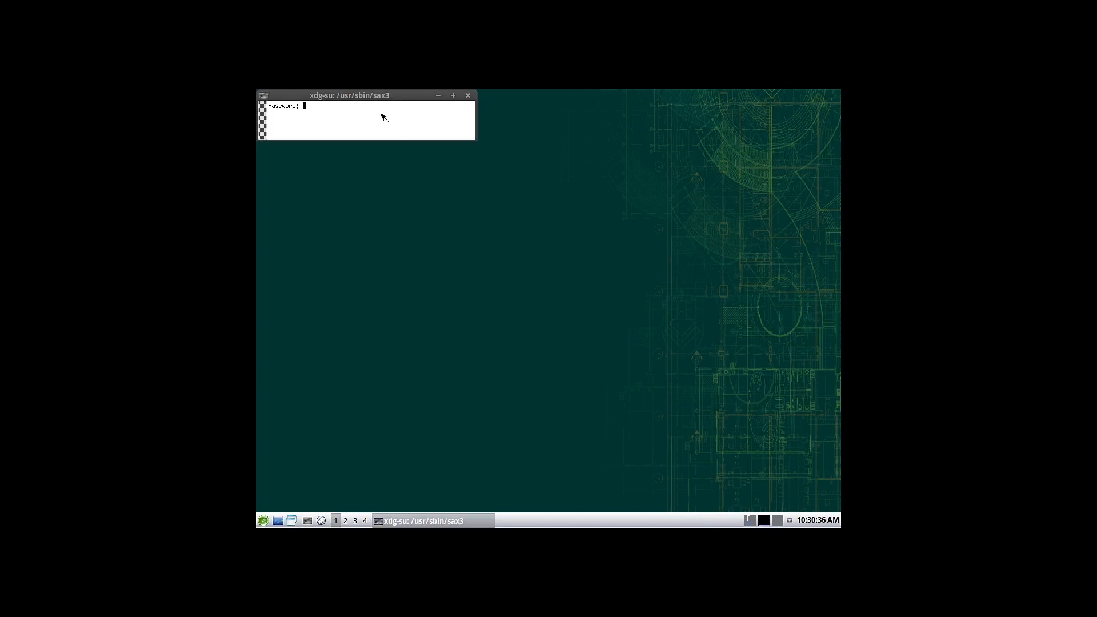
{"action": "key", "text": "Return"}
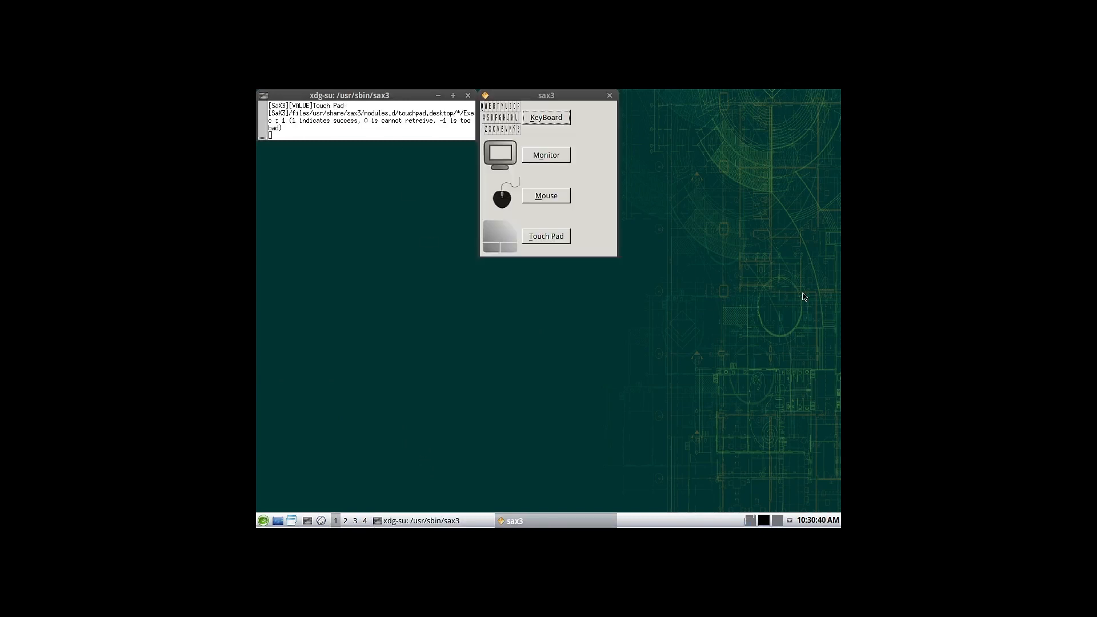
In SaX3's monitor configuration, select 1920x1080 as the resolution and apply it.
{"action": "left_click", "coordinate": [546, 156]}
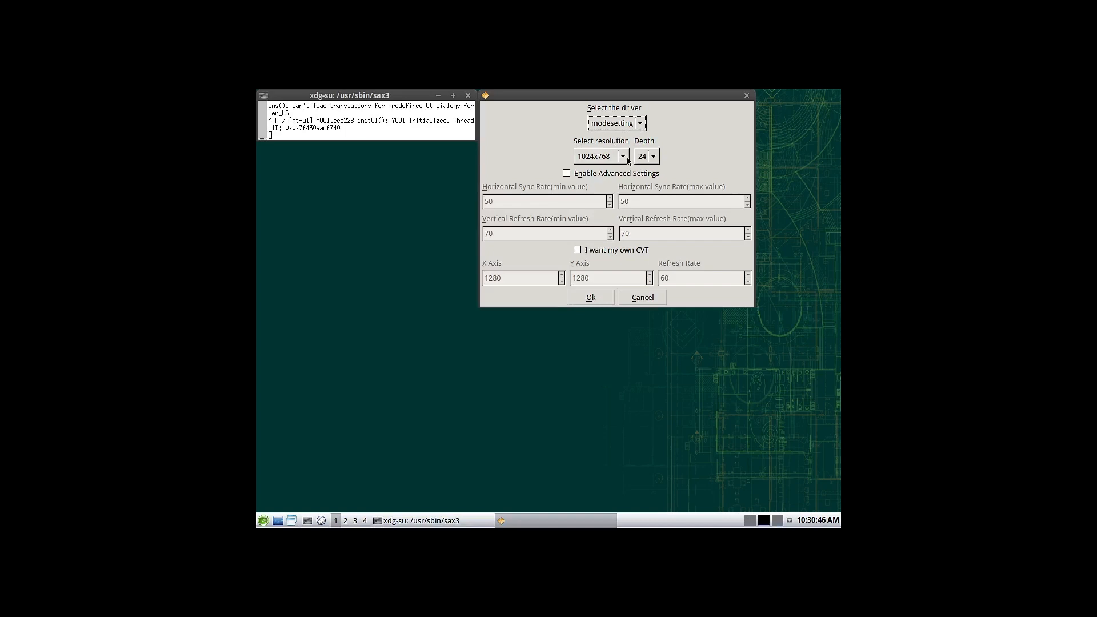
{"action": "left_click", "coordinate": [626, 158]}
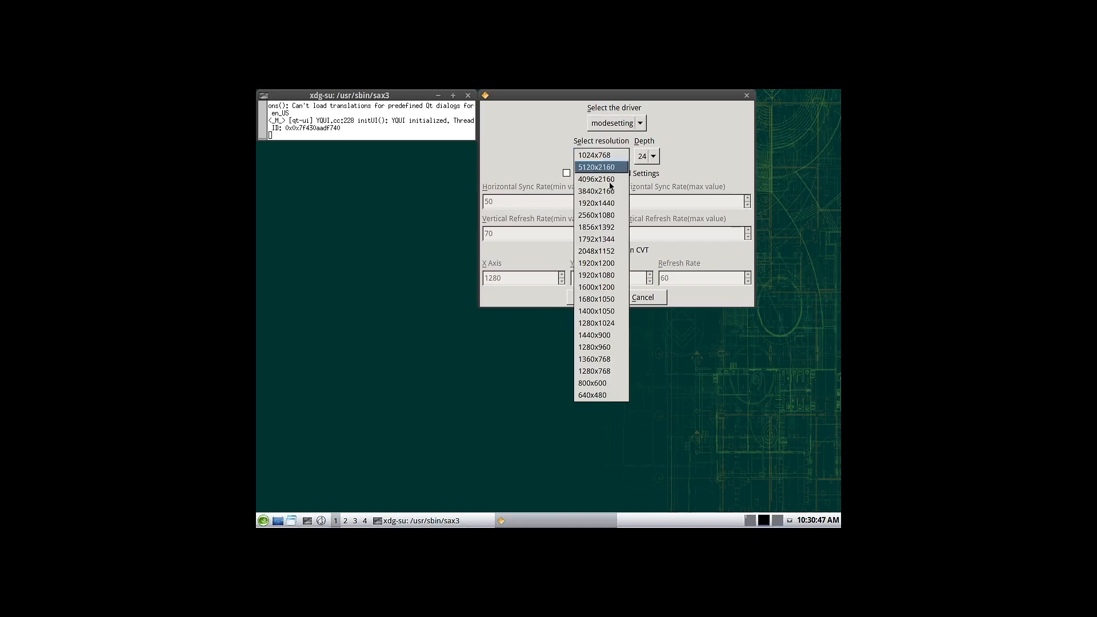
{"action": "left_click", "coordinate": [615, 277]}
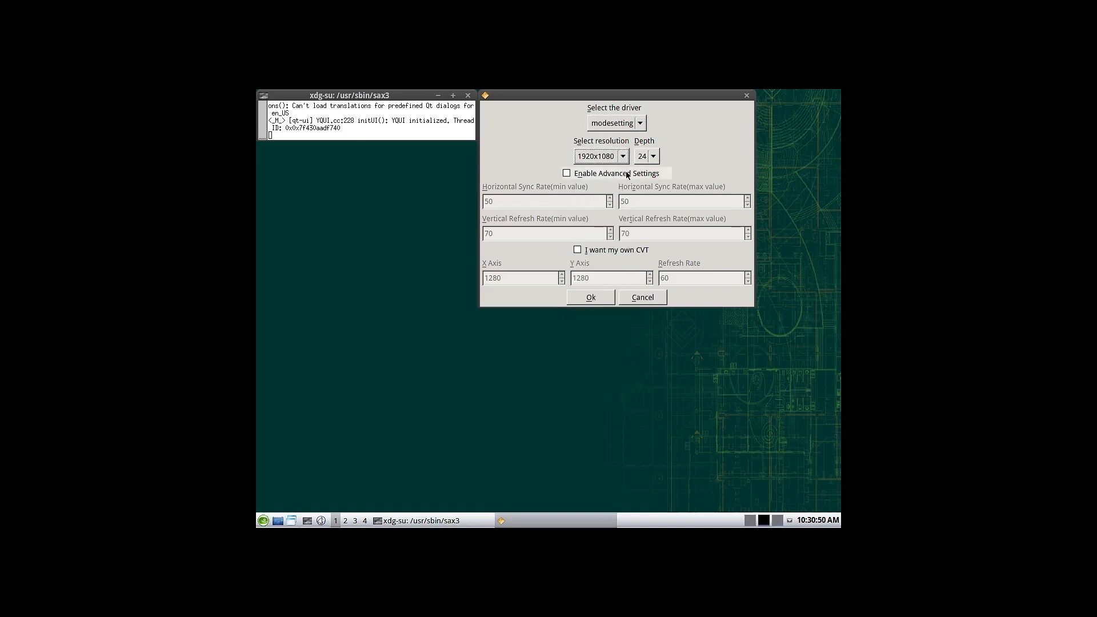
{"action": "left_click", "coordinate": [591, 299]}
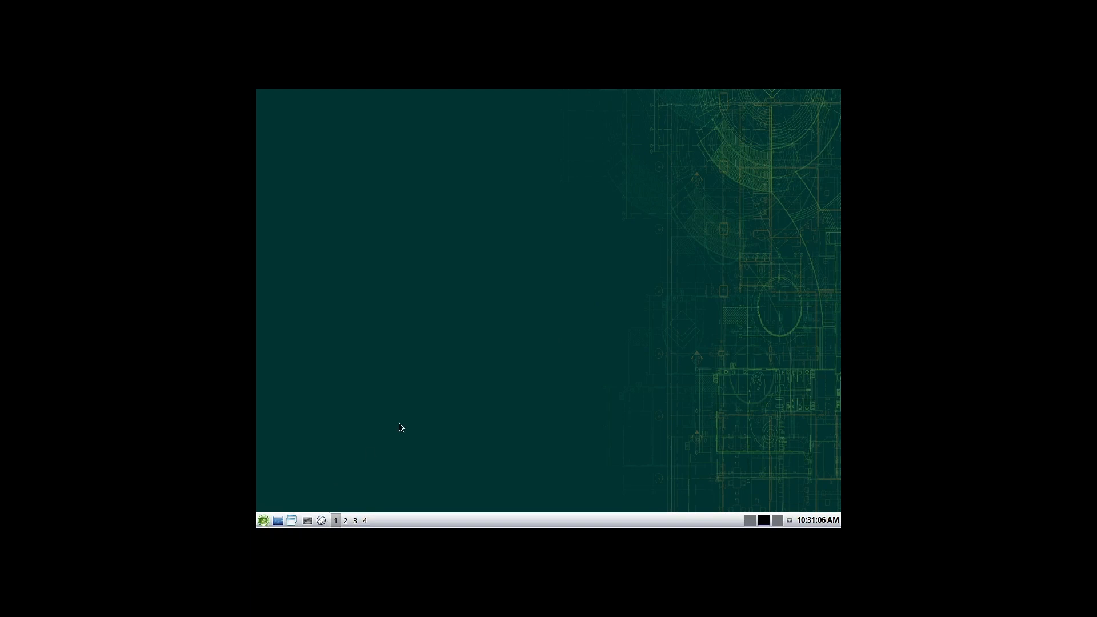
Launch the Firefox web browser and minimize its window.
{"action": "left_click", "coordinate": [321, 521]}
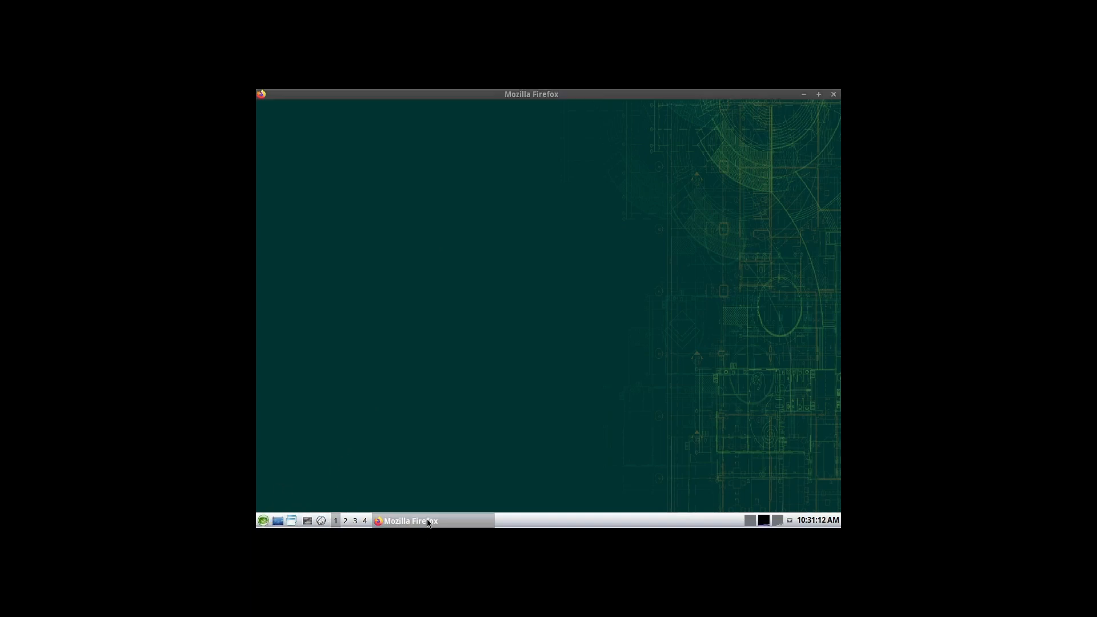
{"action": "left_click", "coordinate": [429, 521]}
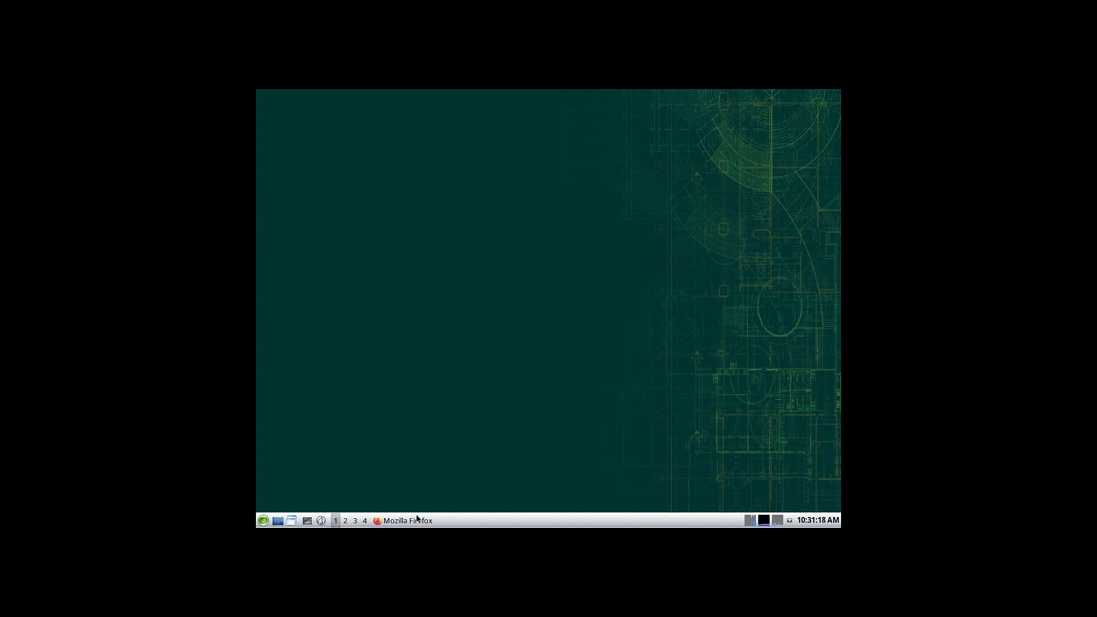
Examine the YaST modules offered among the desktop's settings applications.
{"action": "left_click", "coordinate": [263, 520]}
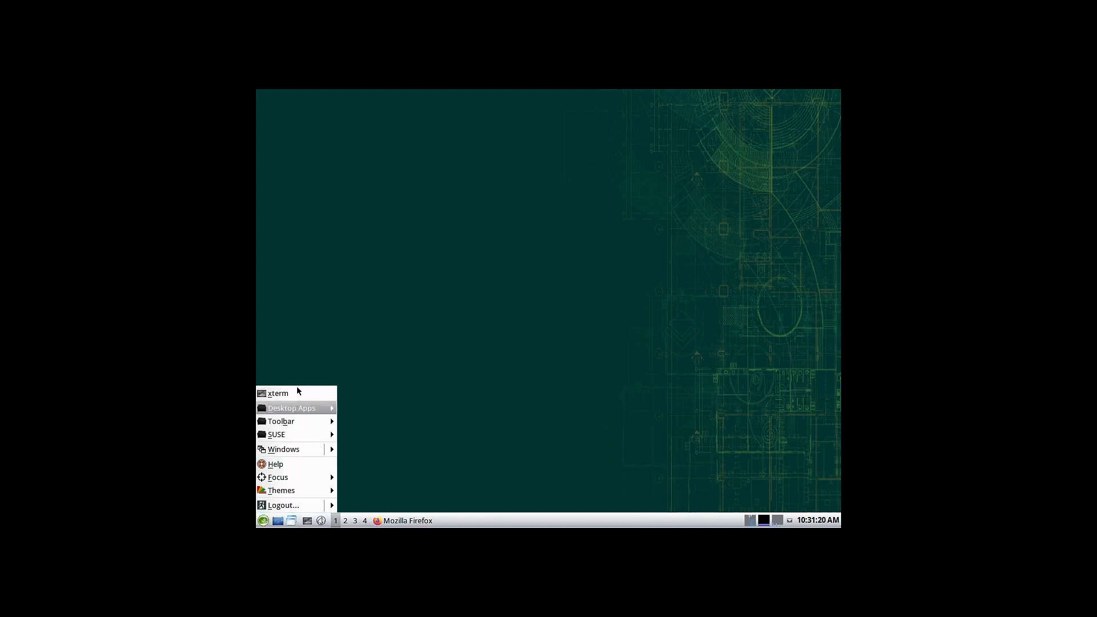
{"action": "mouse_move", "coordinate": [292, 411]}
{"action": "mouse_move", "coordinate": [365, 409]}
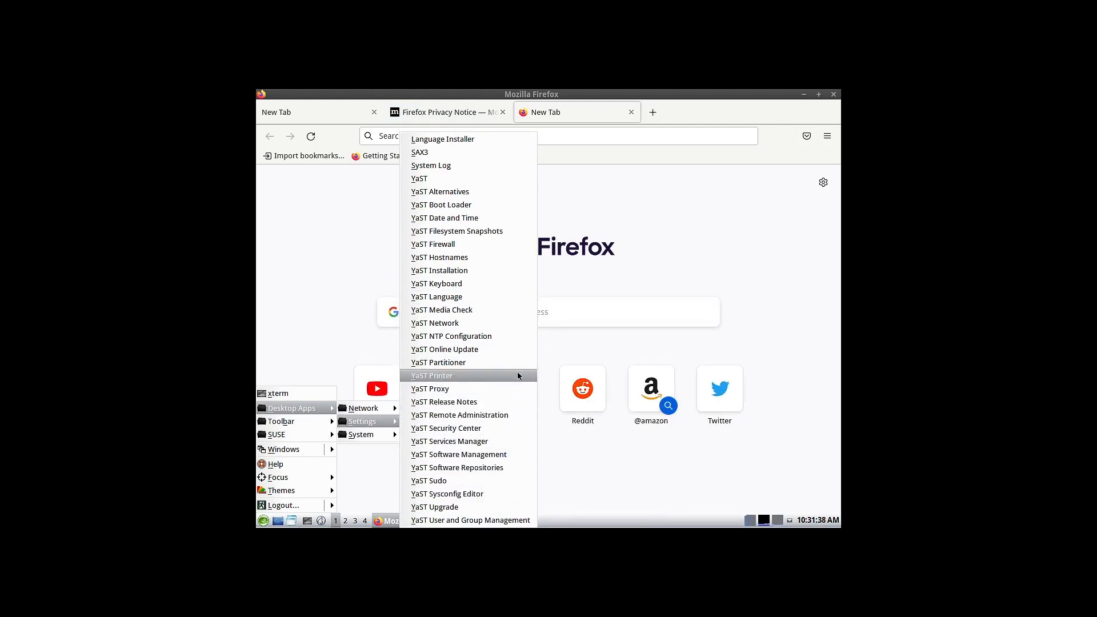
{"action": "left_click", "coordinate": [708, 222]}
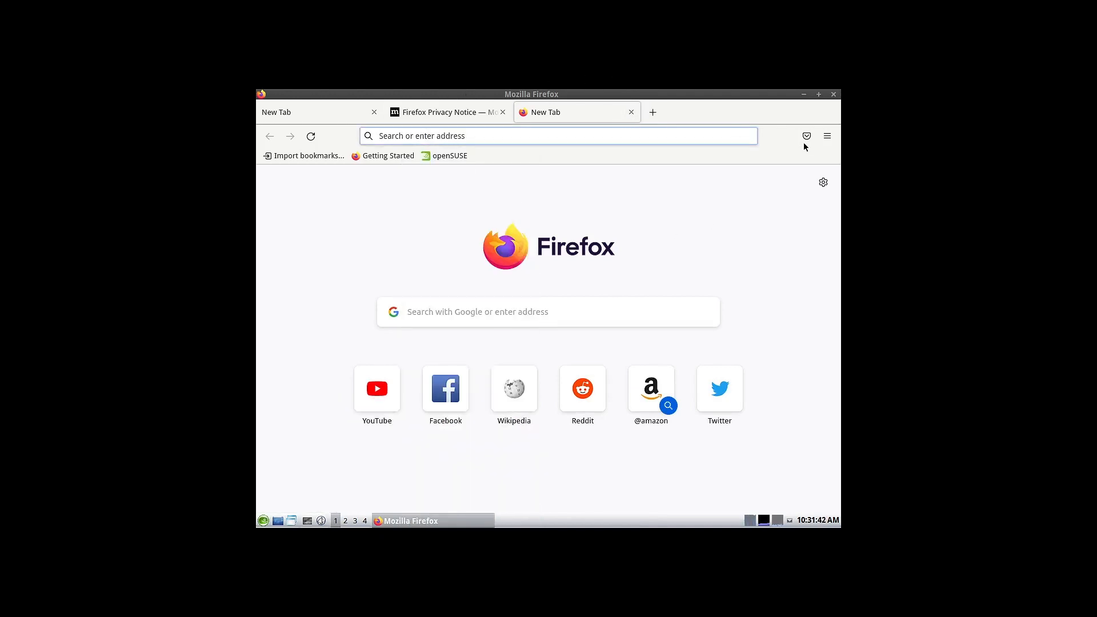
View the About Firefox information and quit the browser, closing all its open tabs.
{"action": "left_click", "coordinate": [827, 136]}
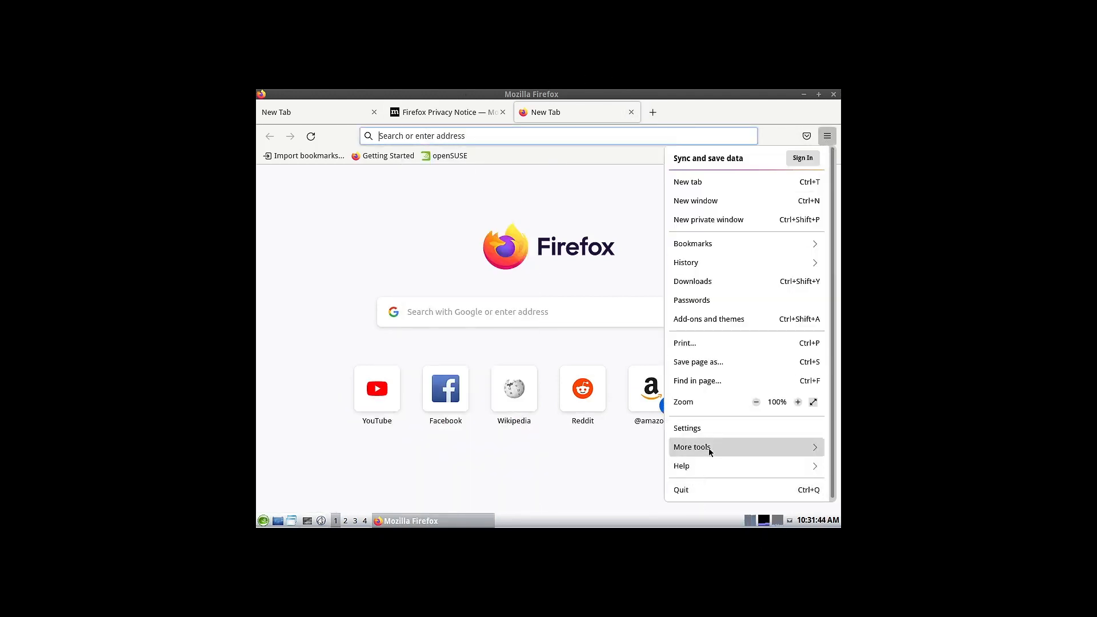
{"action": "left_click", "coordinate": [706, 465]}
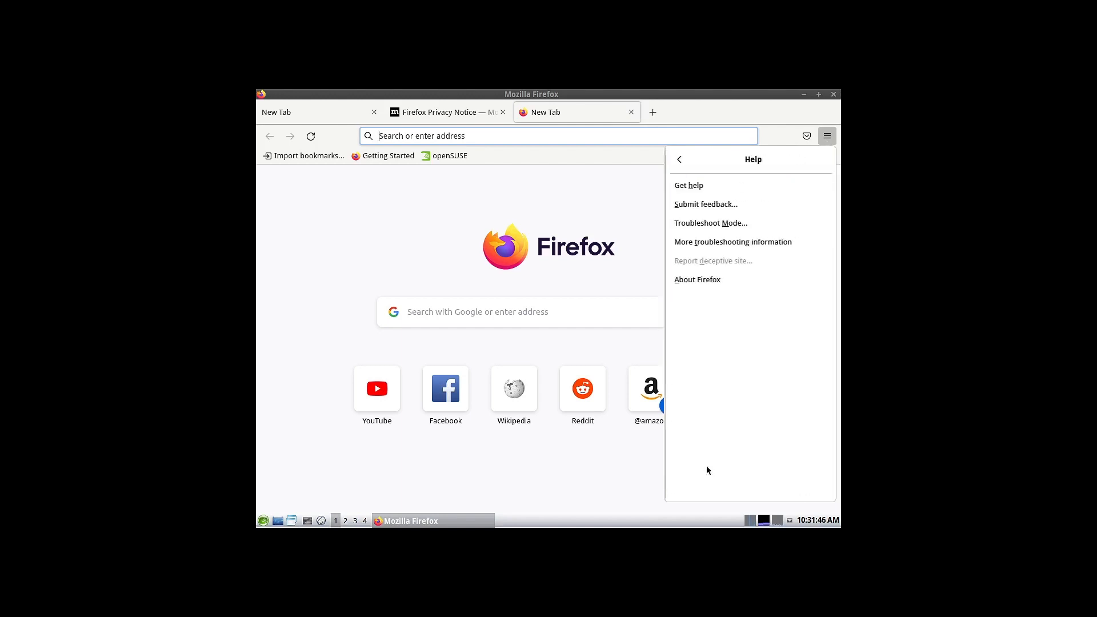
{"action": "left_click", "coordinate": [695, 282]}
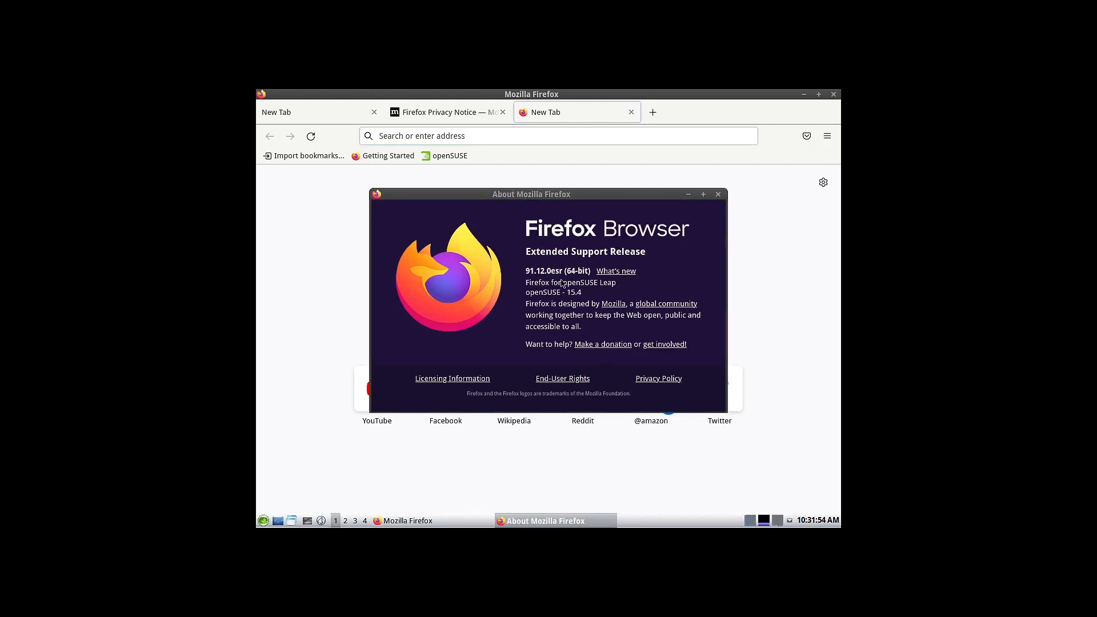
{"action": "left_click", "coordinate": [718, 195]}
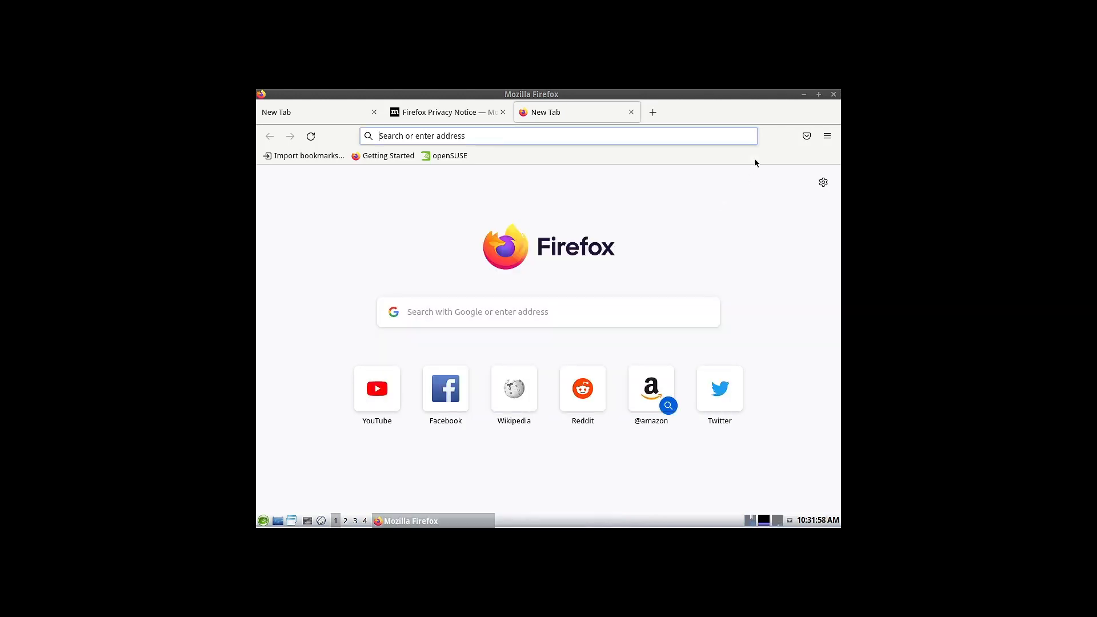
{"action": "left_click", "coordinate": [834, 94]}
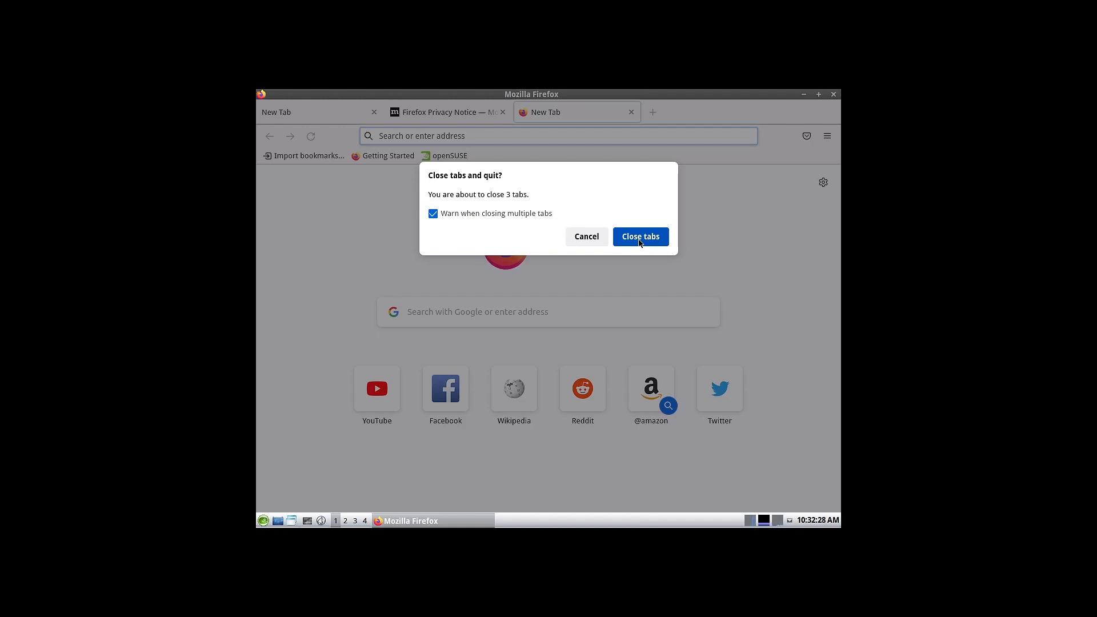
{"action": "left_click", "coordinate": [640, 242]}
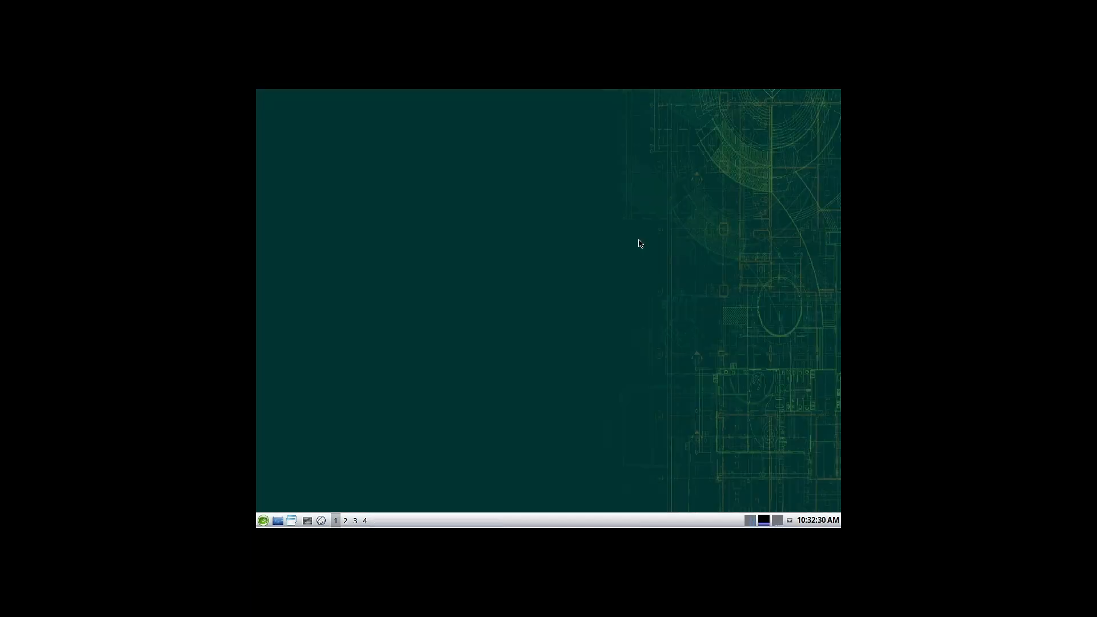
Start YaST Software from the desktop's system applications, authenticate with the root password, and move its window clear of the terminal.
{"action": "left_click", "coordinate": [263, 521]}
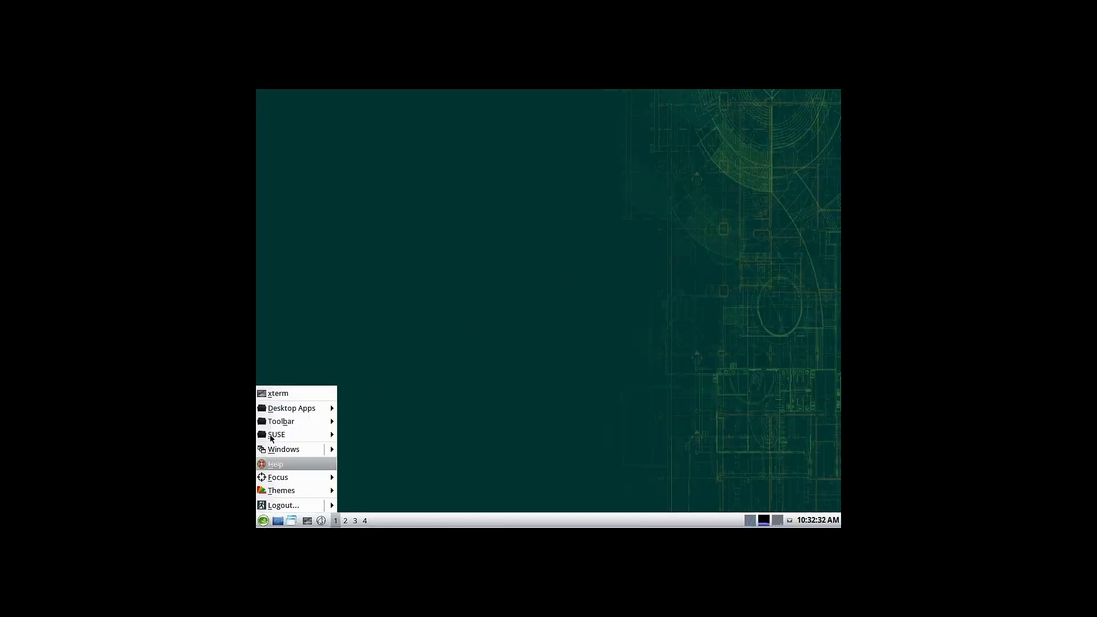
{"action": "mouse_move", "coordinate": [294, 409]}
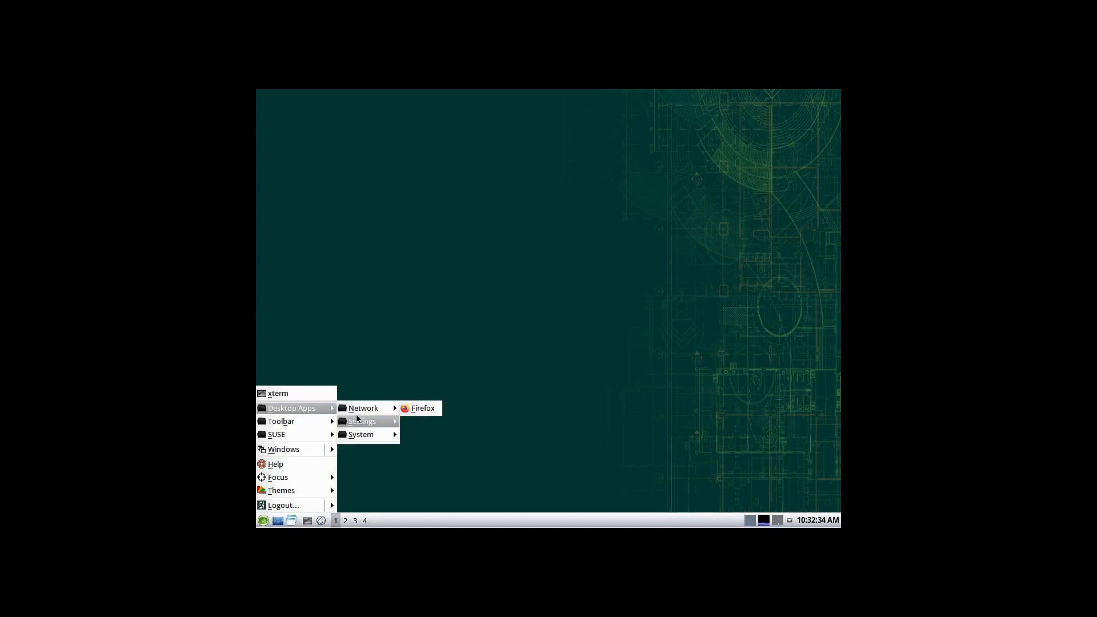
{"action": "mouse_move", "coordinate": [355, 421]}
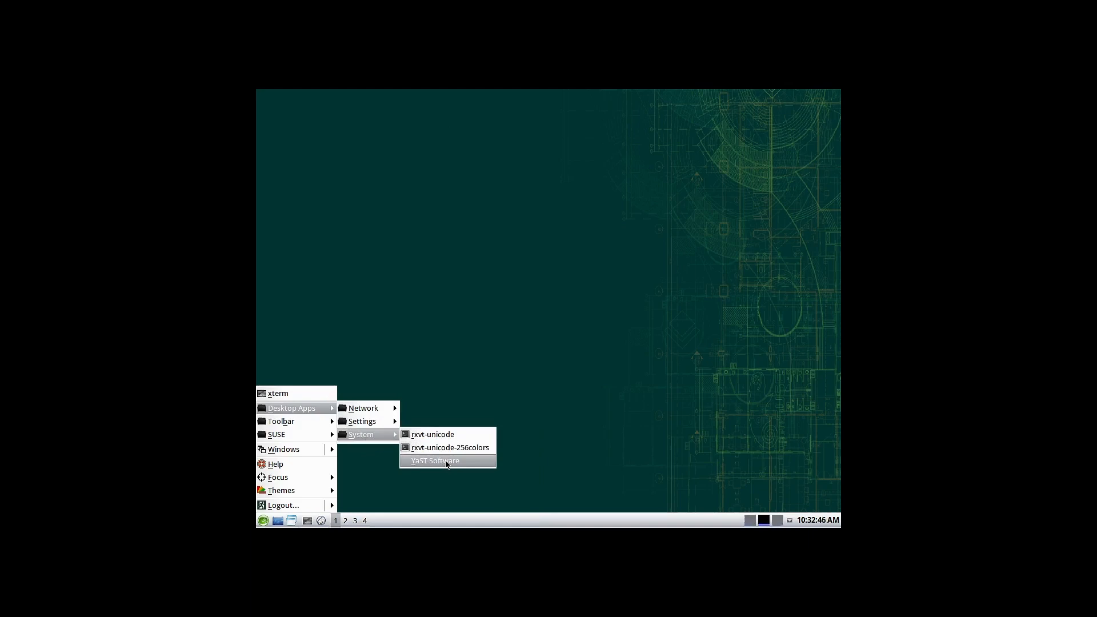
{"action": "left_click", "coordinate": [447, 462]}
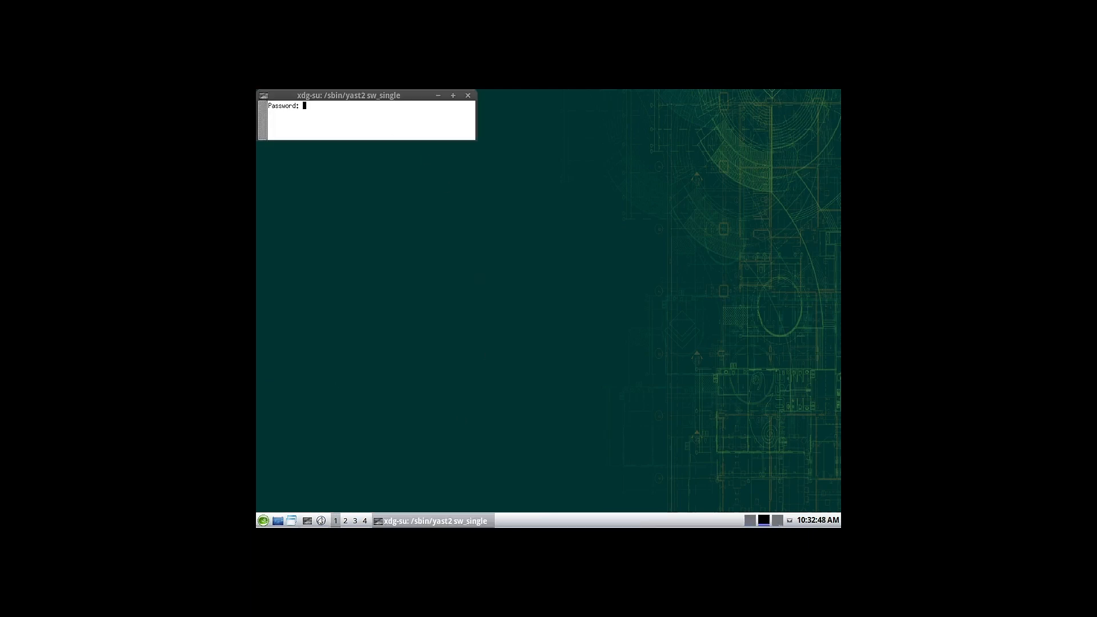
{"action": "key", "text": "Return"}
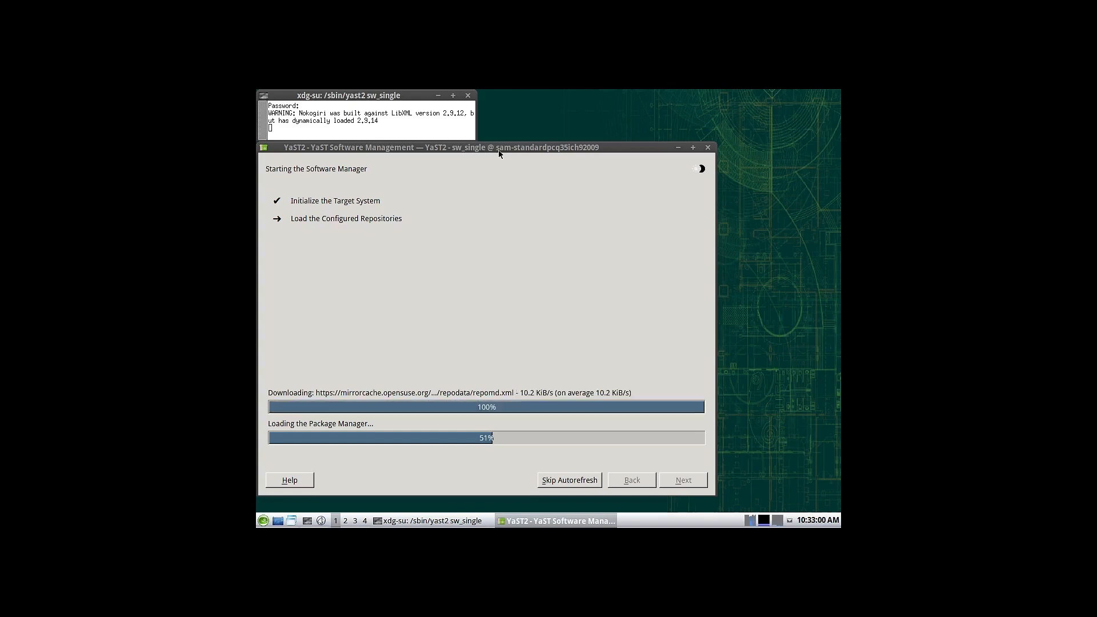
{"action": "left_click_drag", "start_coordinate": [498, 150], "coordinate": [610, 121]}
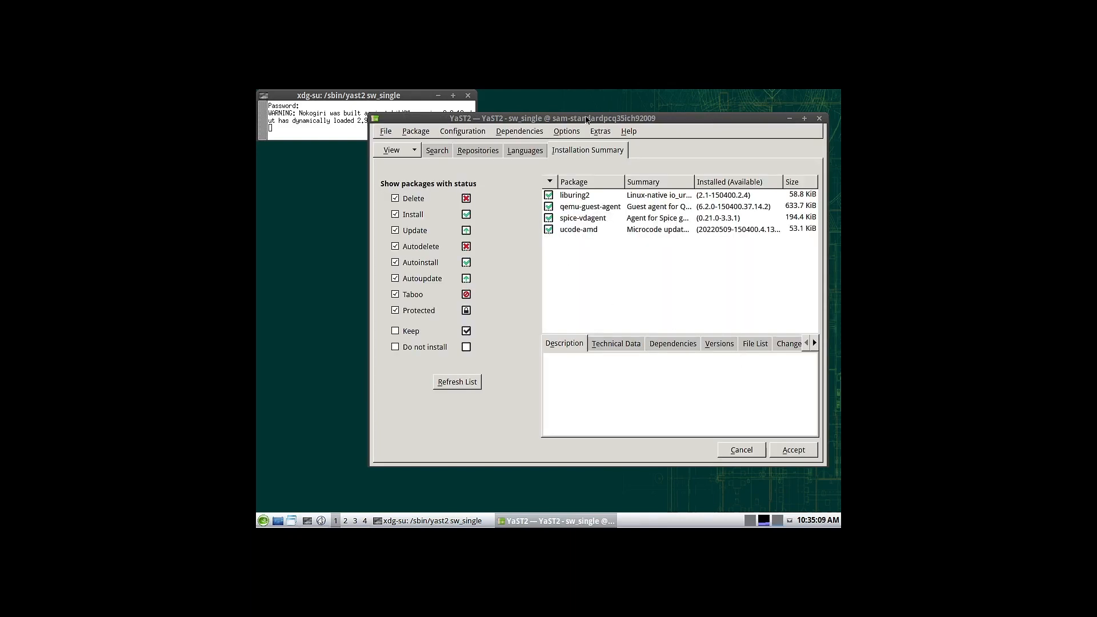
Examine the software manager's search, repository, language and installation summary views, along with its package and file commands.
{"action": "left_click", "coordinate": [431, 151]}
{"action": "left_click", "coordinate": [485, 152]}
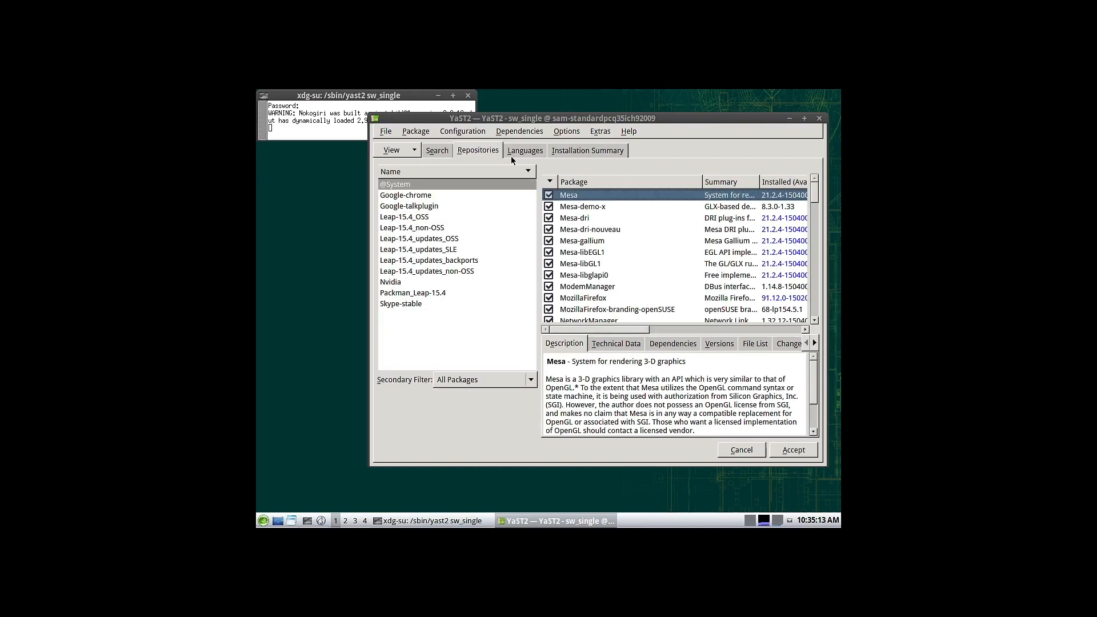
{"action": "left_click", "coordinate": [525, 152]}
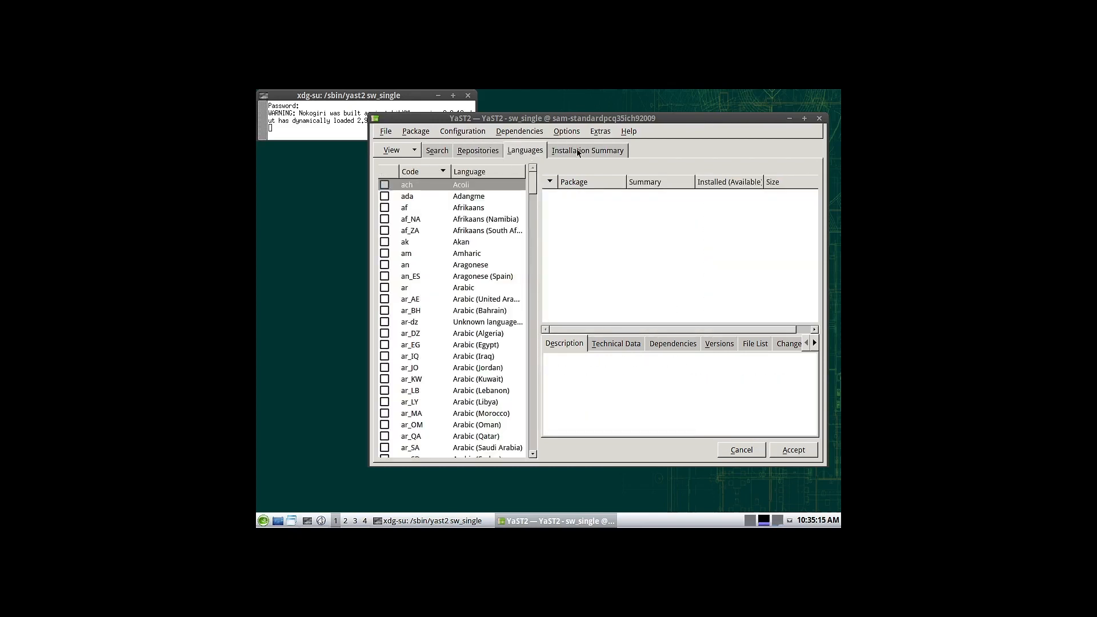
{"action": "left_click", "coordinate": [587, 150]}
{"action": "left_click", "coordinate": [601, 132]}
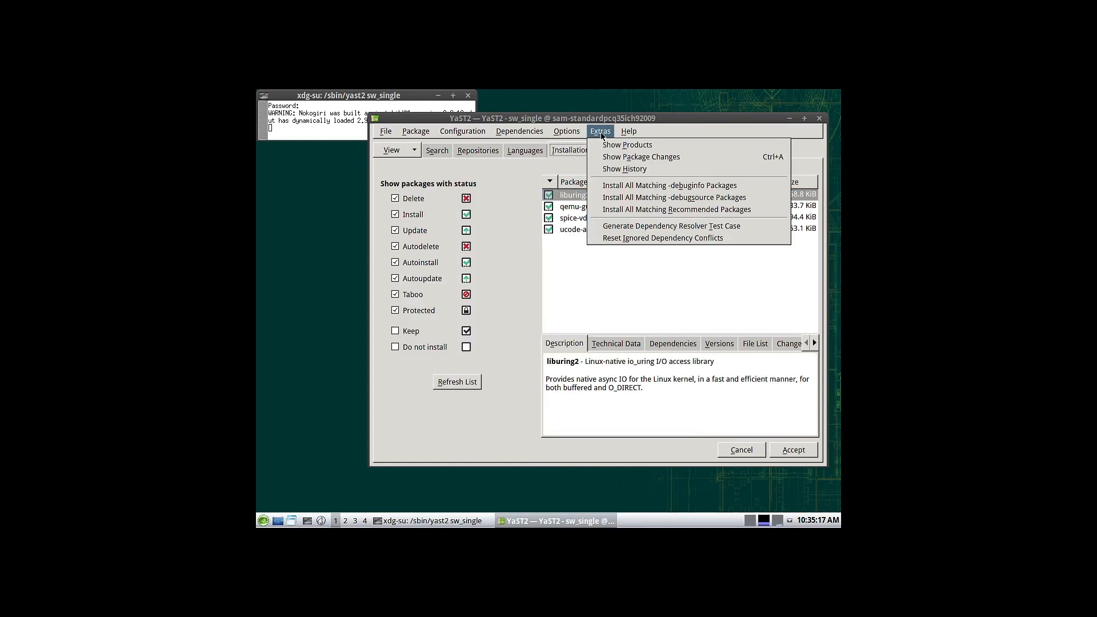
{"action": "mouse_move", "coordinate": [502, 135]}
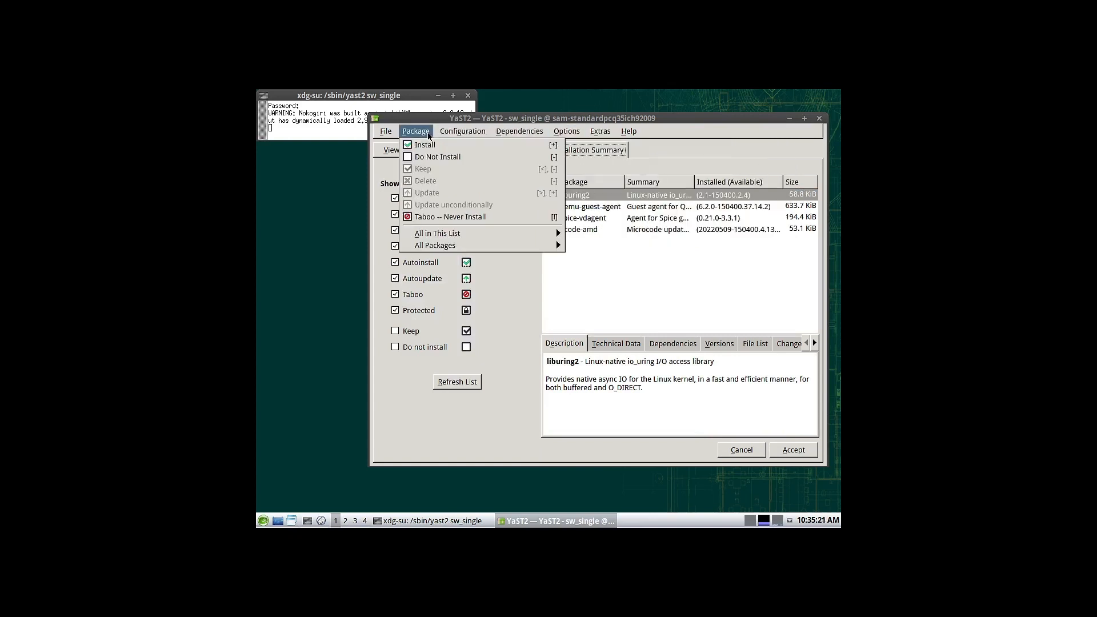
{"action": "mouse_move", "coordinate": [386, 135]}
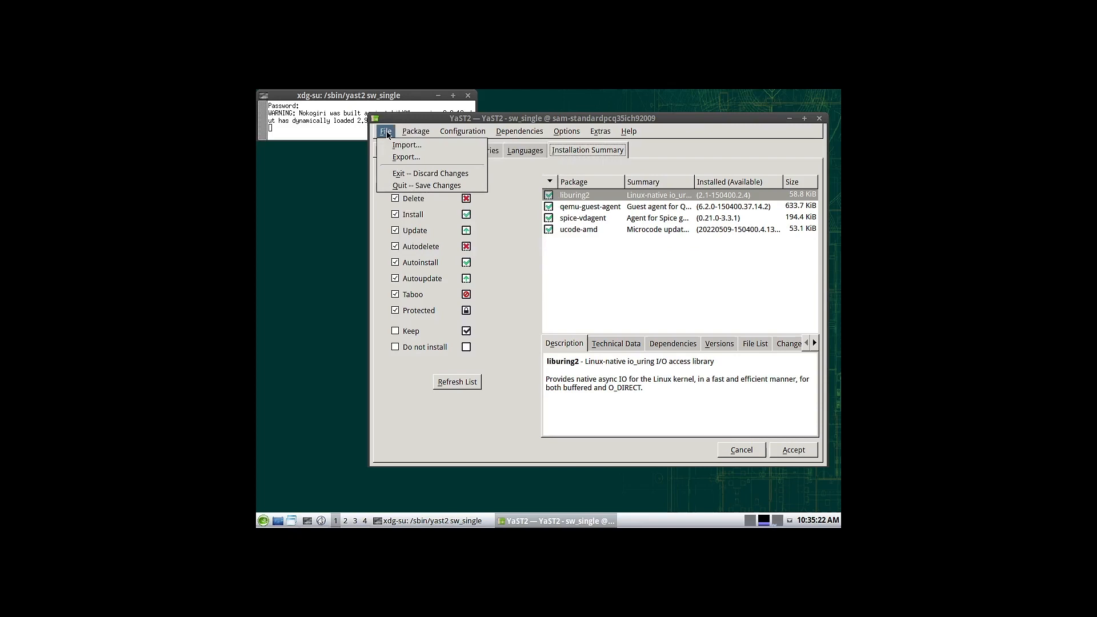
{"action": "left_click", "coordinate": [439, 469]}
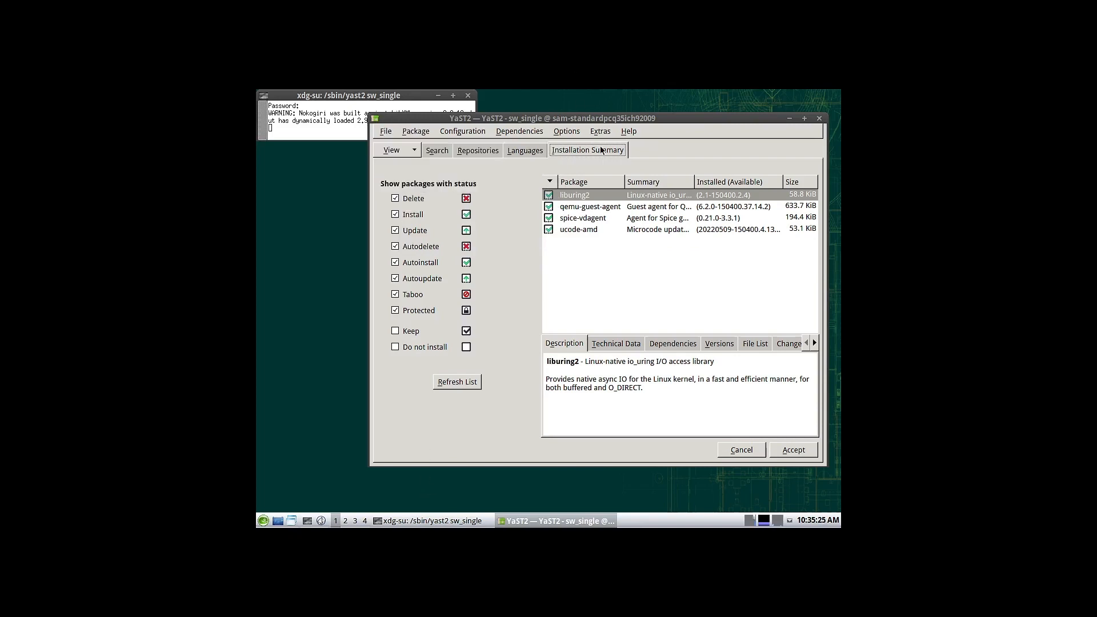
{"action": "left_click", "coordinate": [532, 154]}
{"action": "left_click", "coordinate": [481, 155]}
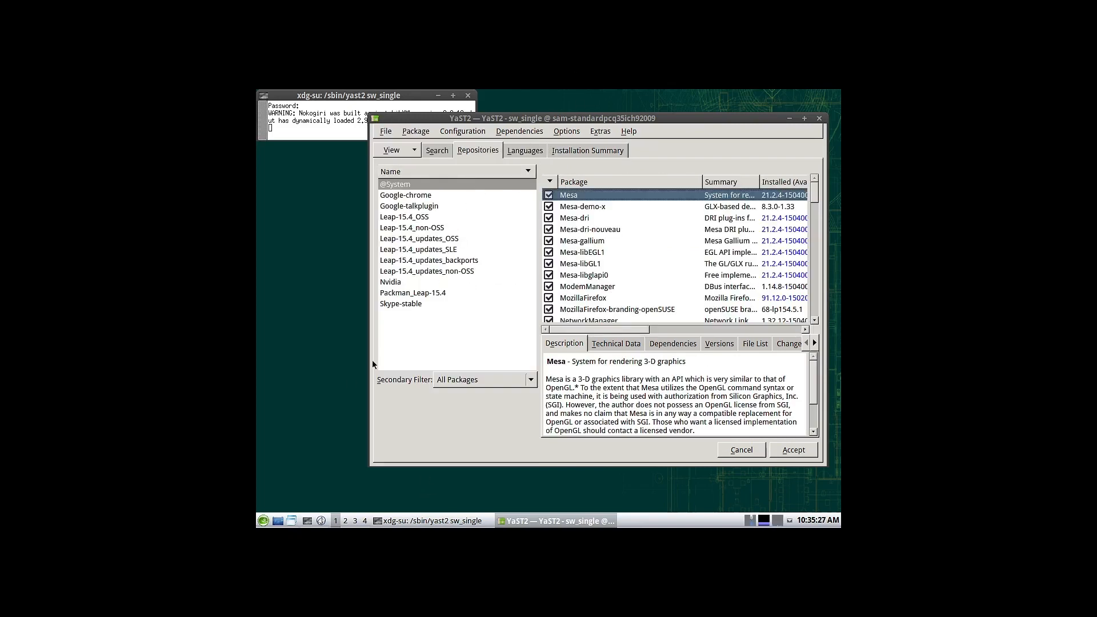
{"action": "left_click", "coordinate": [426, 151]}
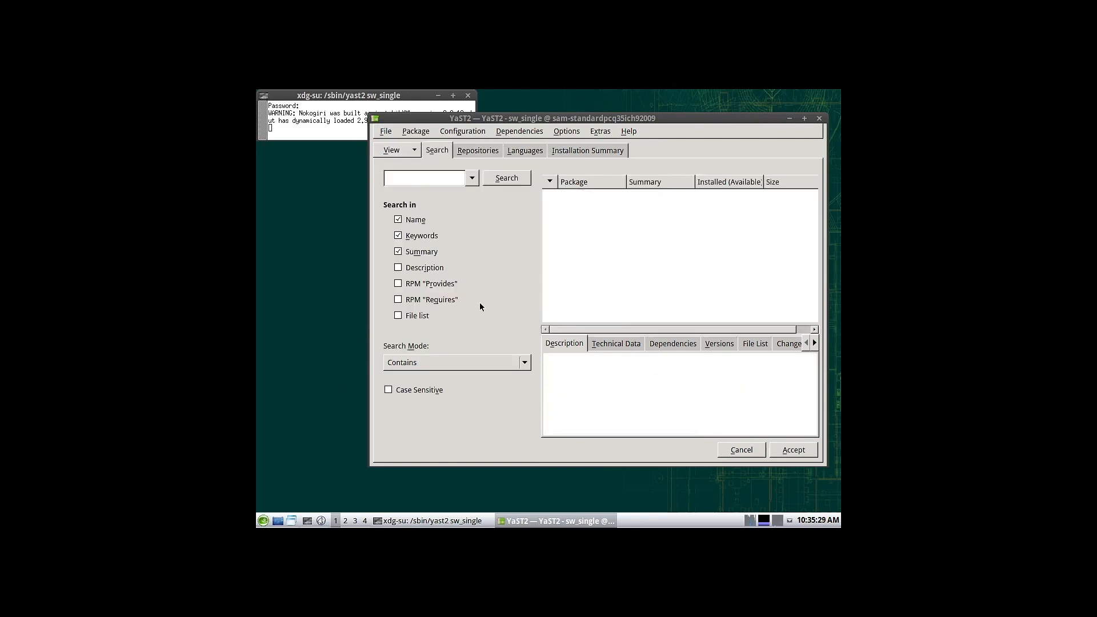
{"action": "left_click", "coordinate": [578, 150]}
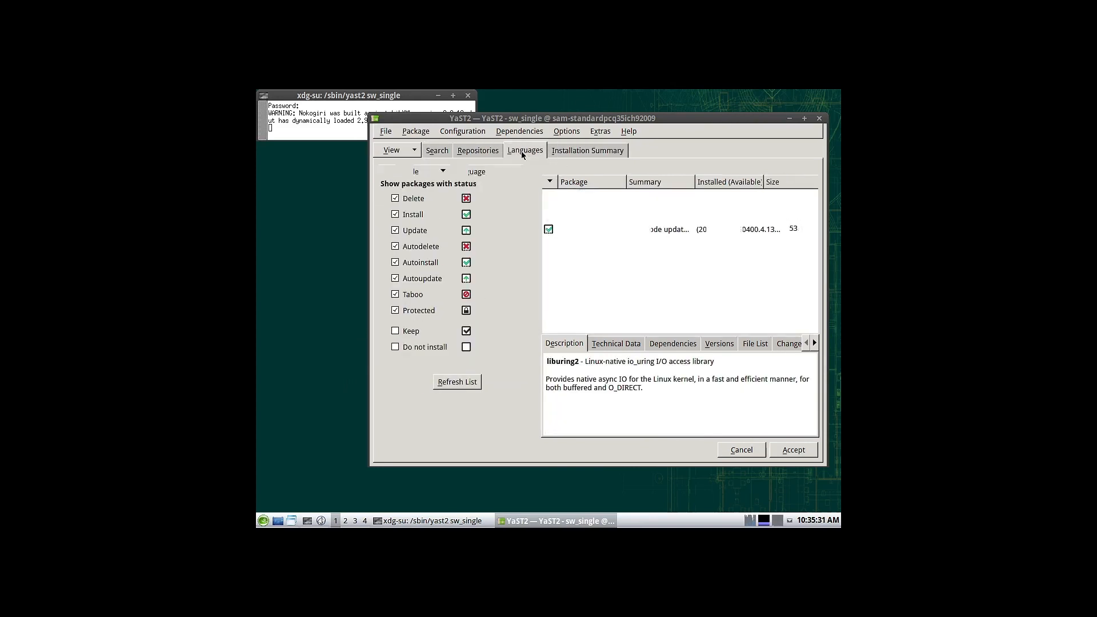
{"action": "left_click", "coordinate": [525, 150]}
{"action": "left_click", "coordinate": [477, 150]}
Examine the software manager's commands for configuring repositories, checking dependencies and showing package extras.
{"action": "left_click", "coordinate": [392, 132]}
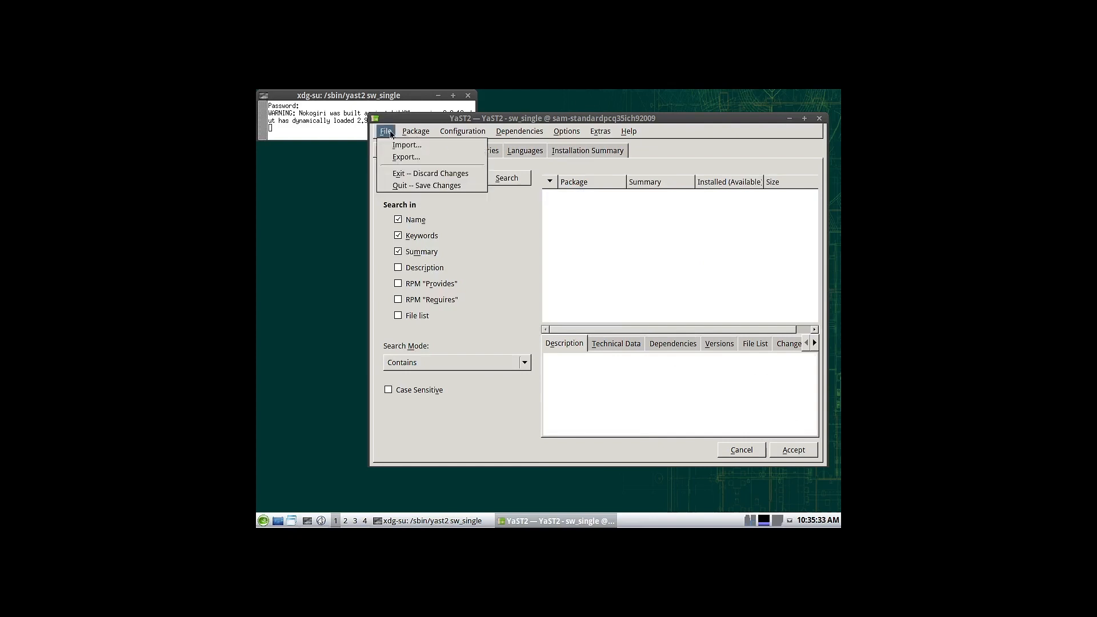
{"action": "mouse_move", "coordinate": [428, 131]}
{"action": "mouse_move", "coordinate": [467, 133]}
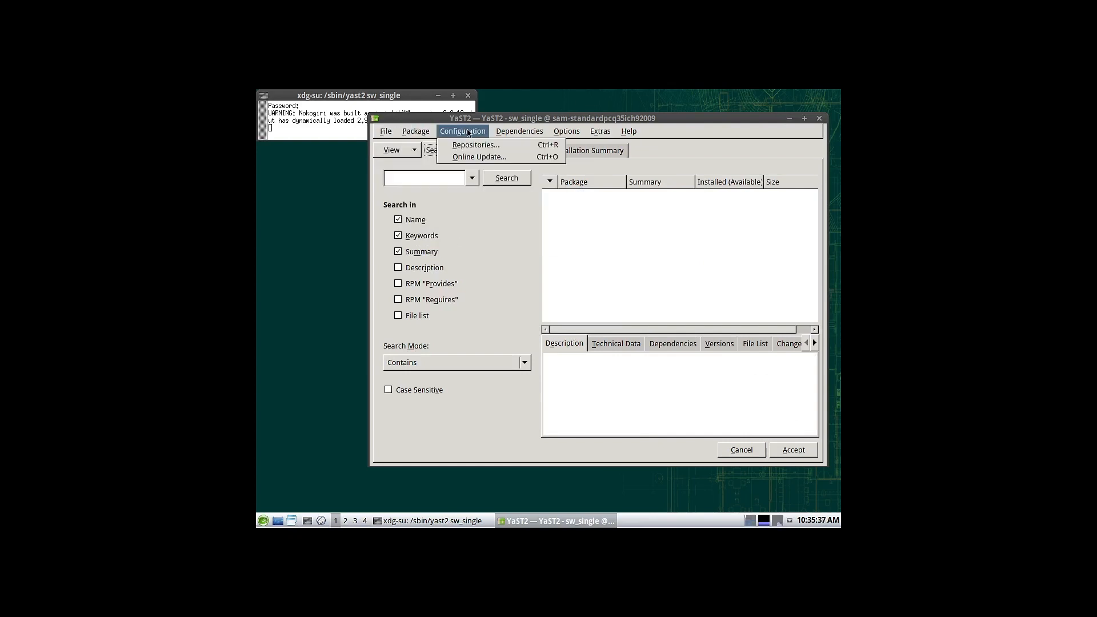
{"action": "mouse_move", "coordinate": [529, 136]}
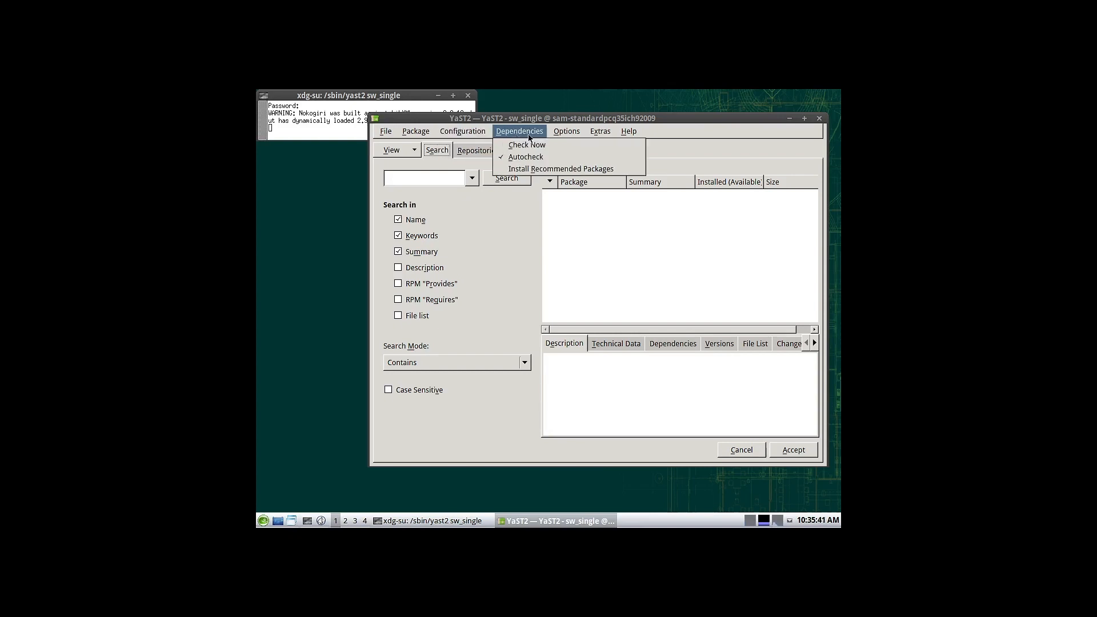
{"action": "mouse_move", "coordinate": [608, 135]}
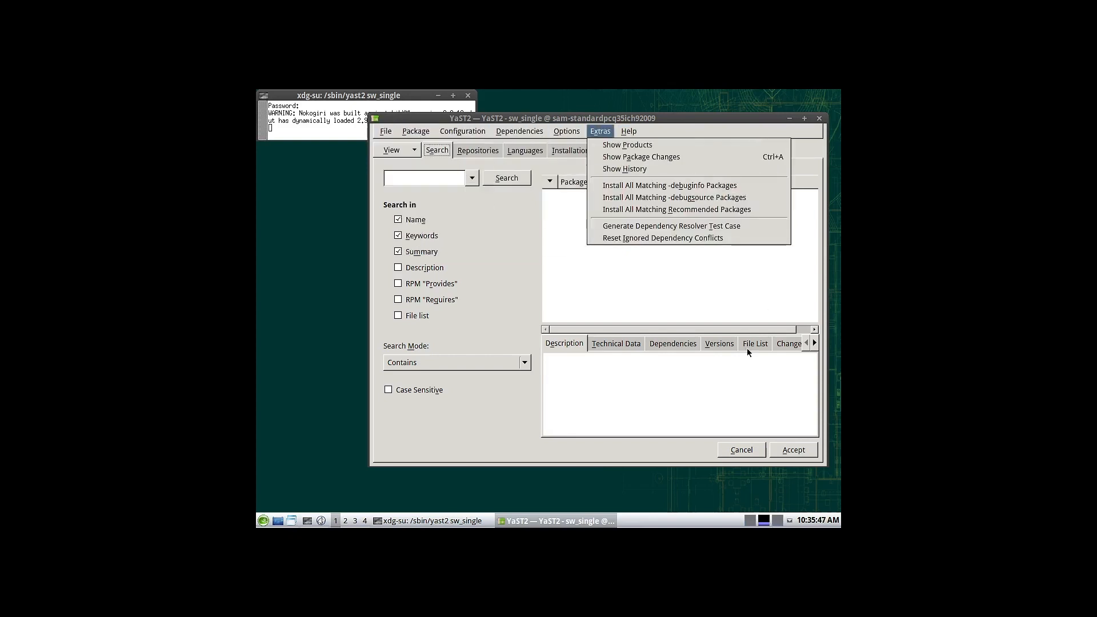
{"action": "left_click", "coordinate": [647, 391]}
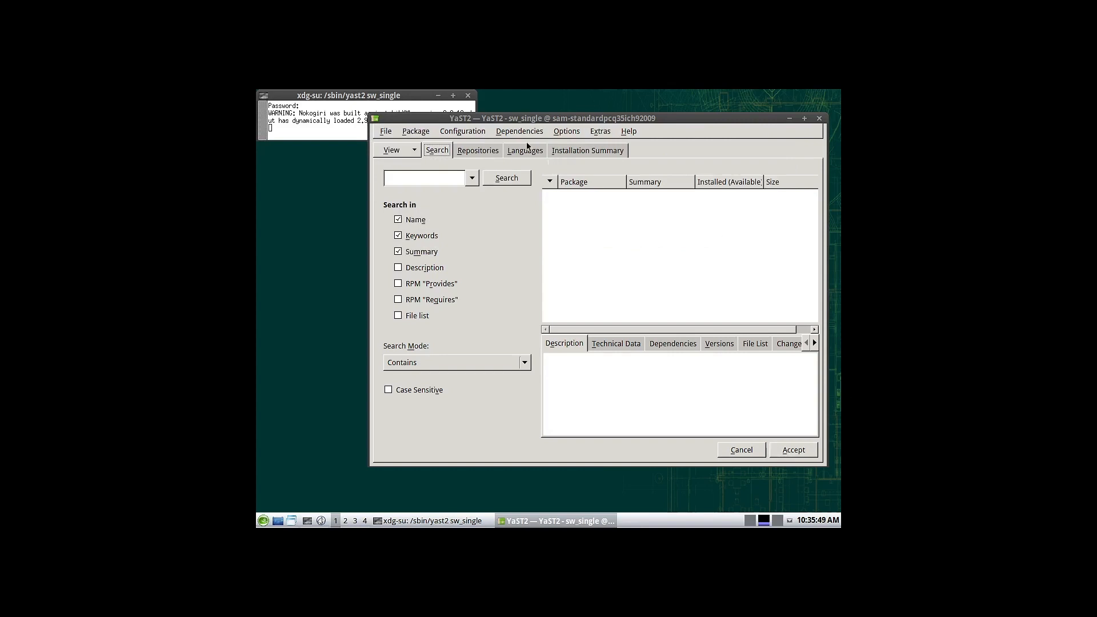
Accept installation of the preselected packages, but abort it during the download so that the software manager closes.
{"action": "left_click", "coordinate": [794, 451]}
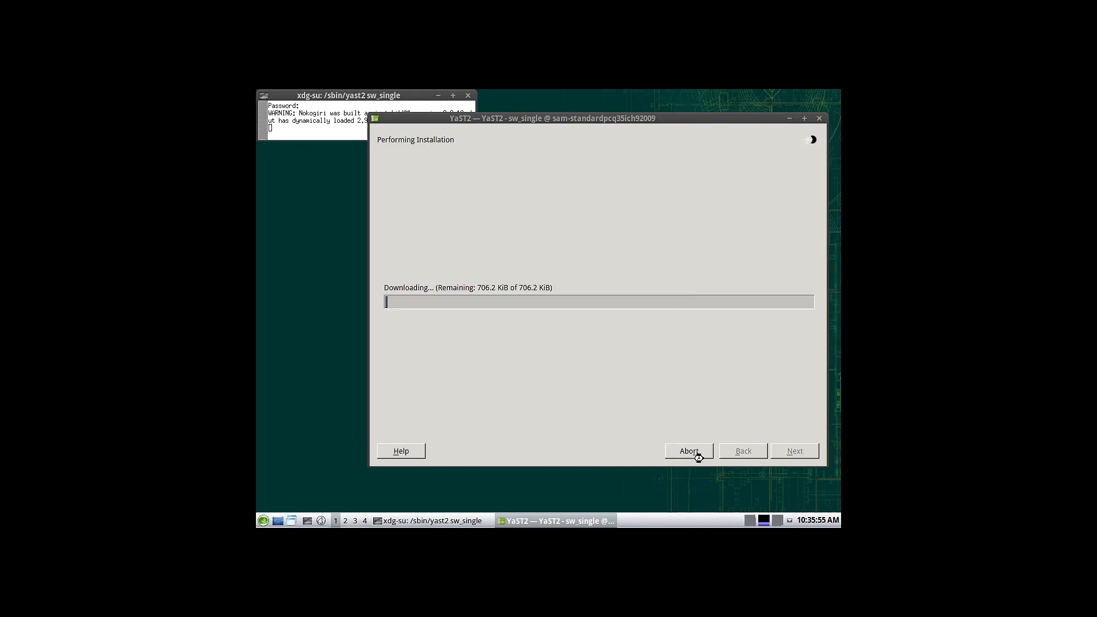
{"action": "left_click", "coordinate": [698, 451]}
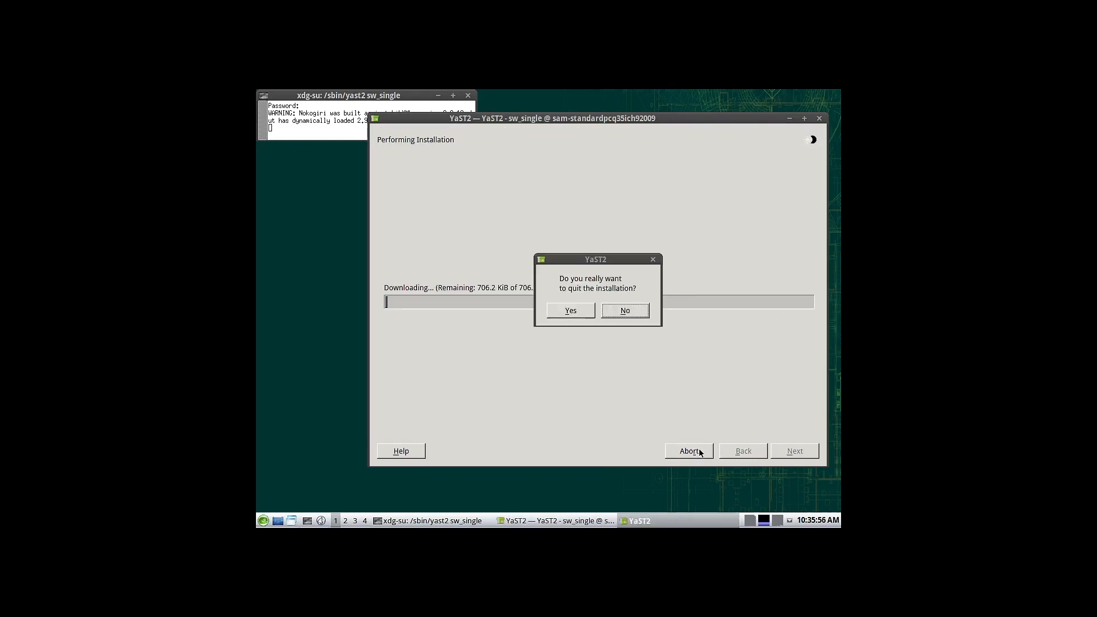
{"action": "left_click", "coordinate": [576, 314]}
{"action": "left_click", "coordinate": [575, 313]}
{"action": "left_click", "coordinate": [598, 338]}
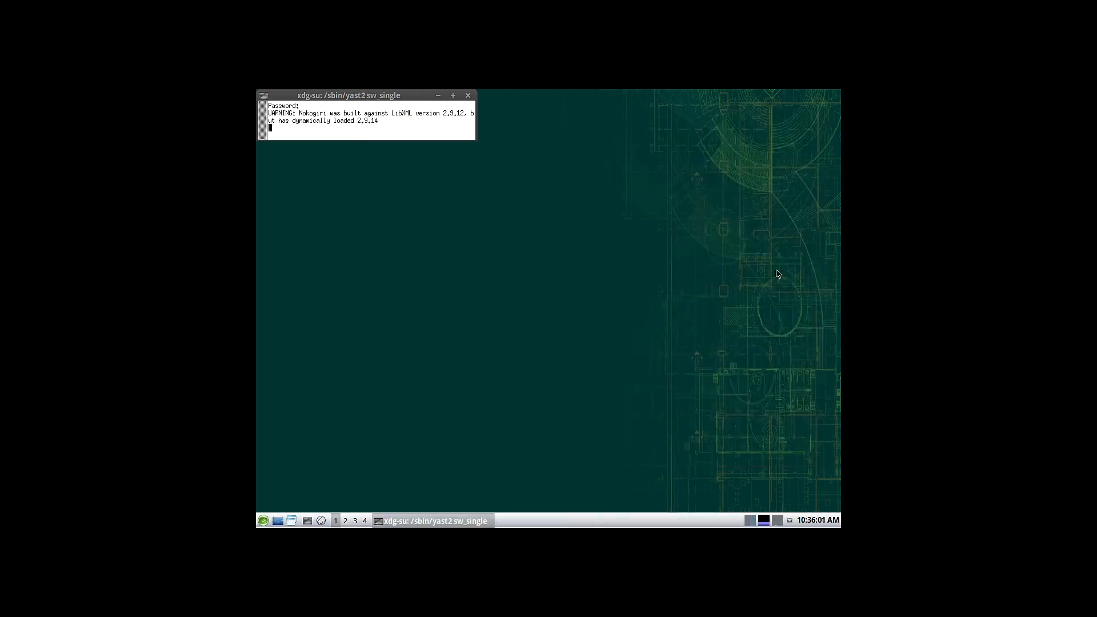
{"action": "left_click", "coordinate": [262, 521]}
{"action": "mouse_move", "coordinate": [302, 424]}
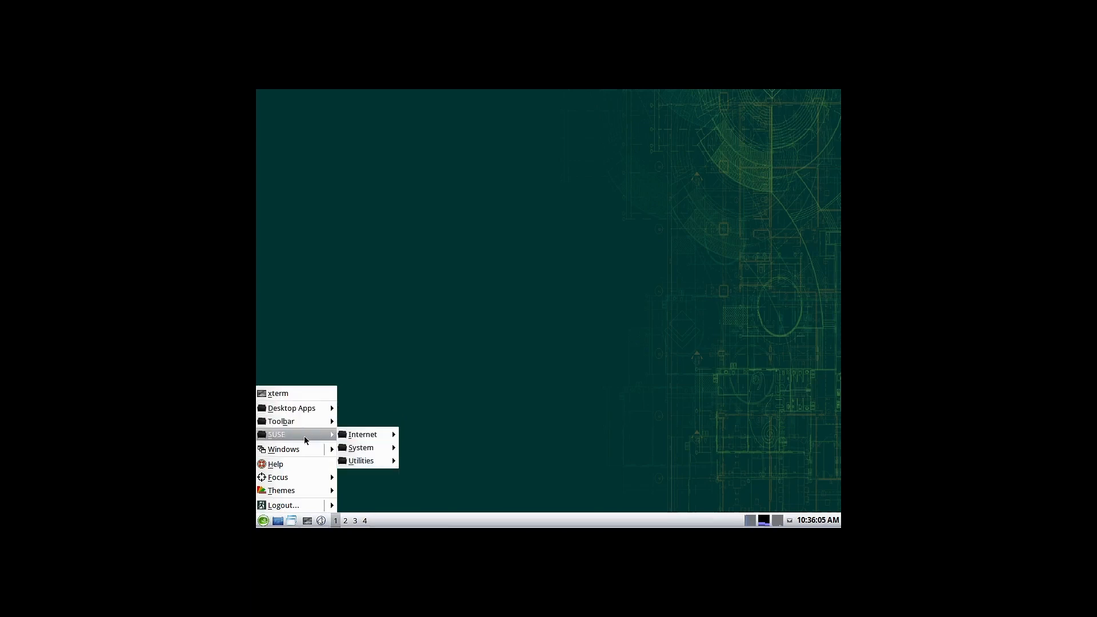
{"action": "mouse_move", "coordinate": [387, 453]}
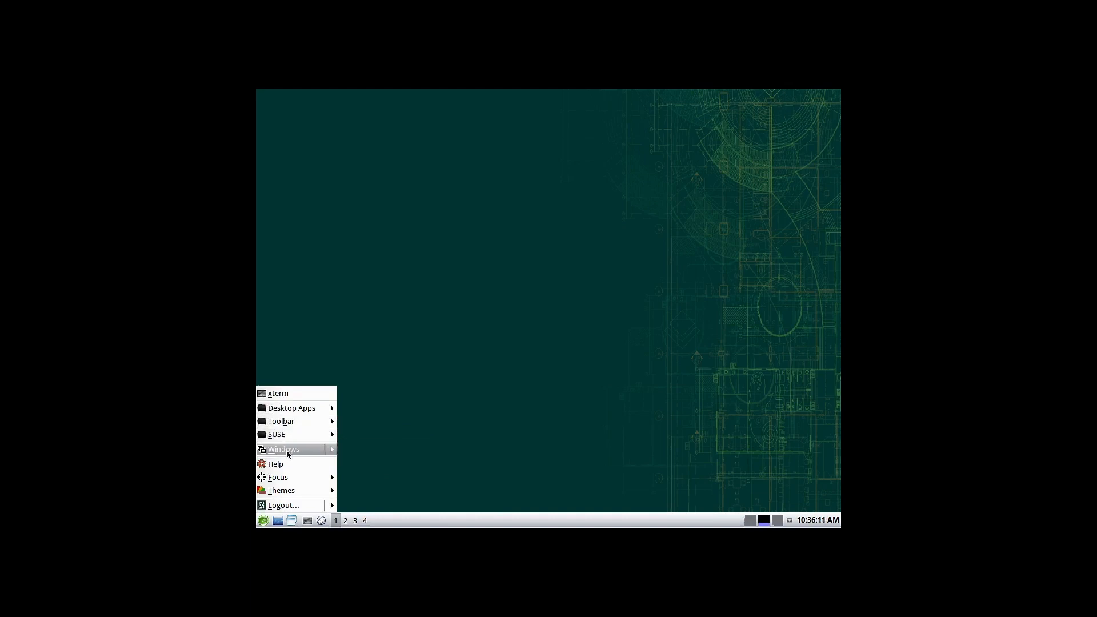
{"action": "mouse_move", "coordinate": [286, 483]}
{"action": "mouse_move", "coordinate": [320, 408]}
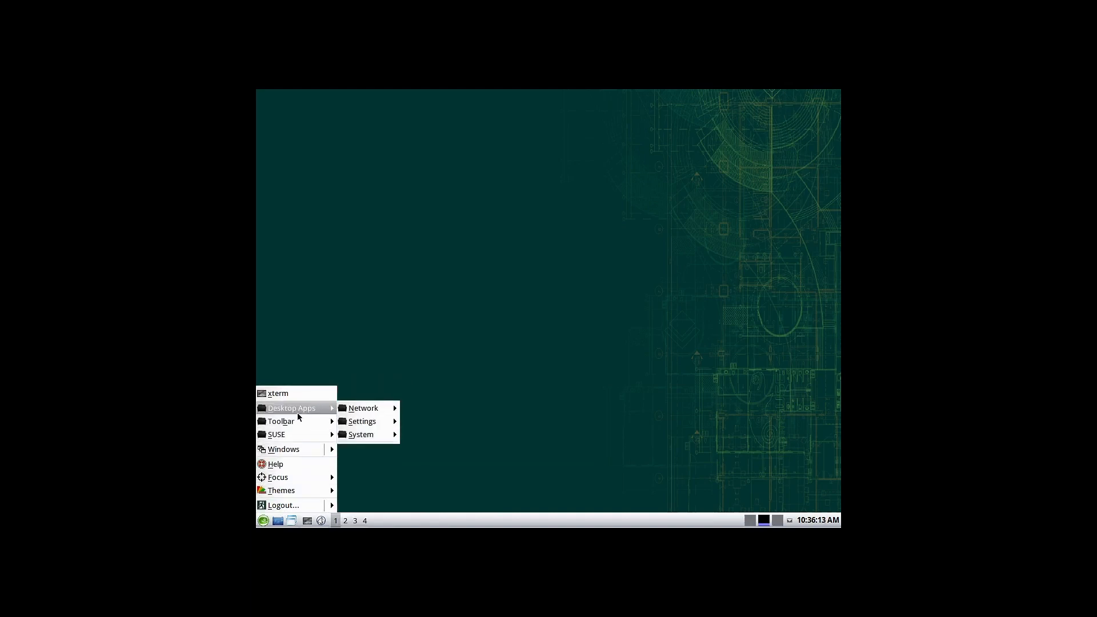
{"action": "mouse_move", "coordinate": [394, 423]}
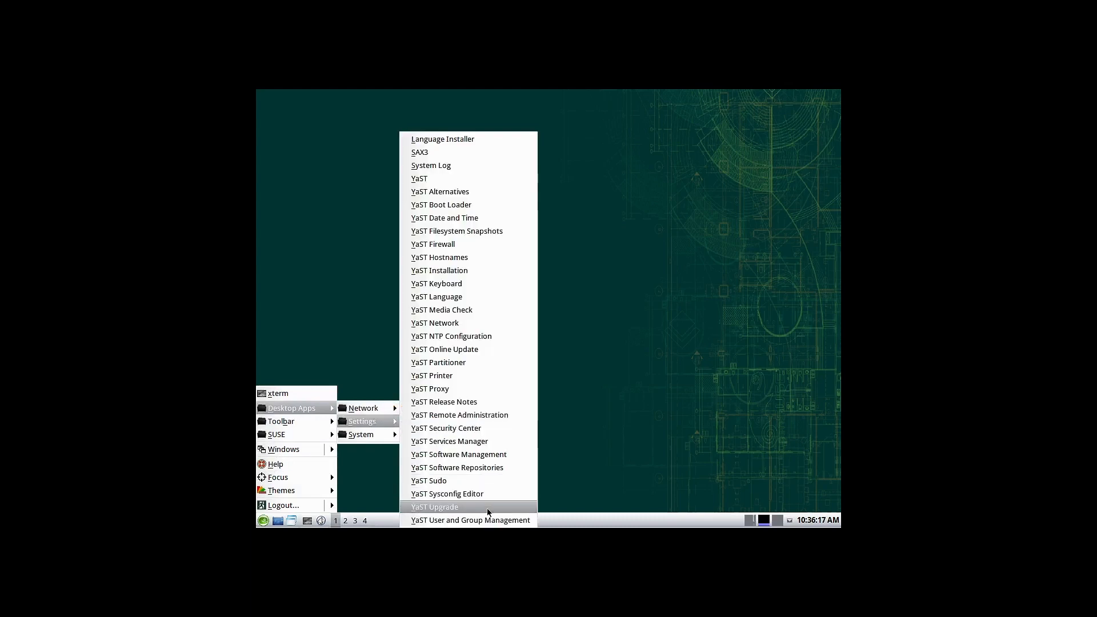
{"action": "left_click", "coordinate": [487, 508]}
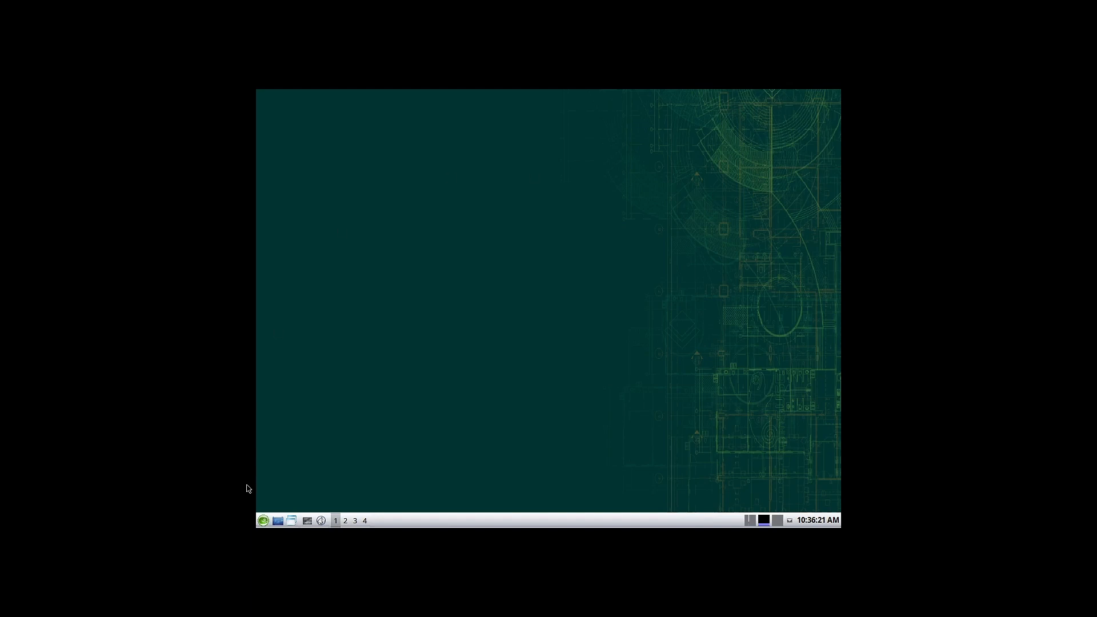
Start YaST from the desktop applications' settings group, authenticate with the root password, and maximize the control center window.
{"action": "left_click", "coordinate": [266, 522]}
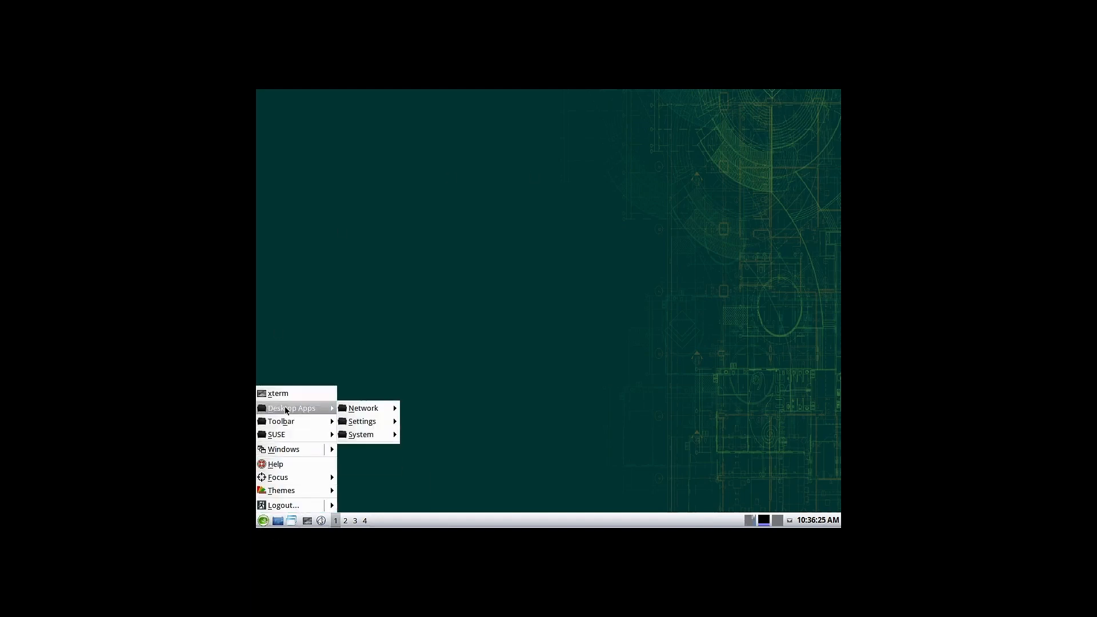
{"action": "mouse_move", "coordinate": [369, 422]}
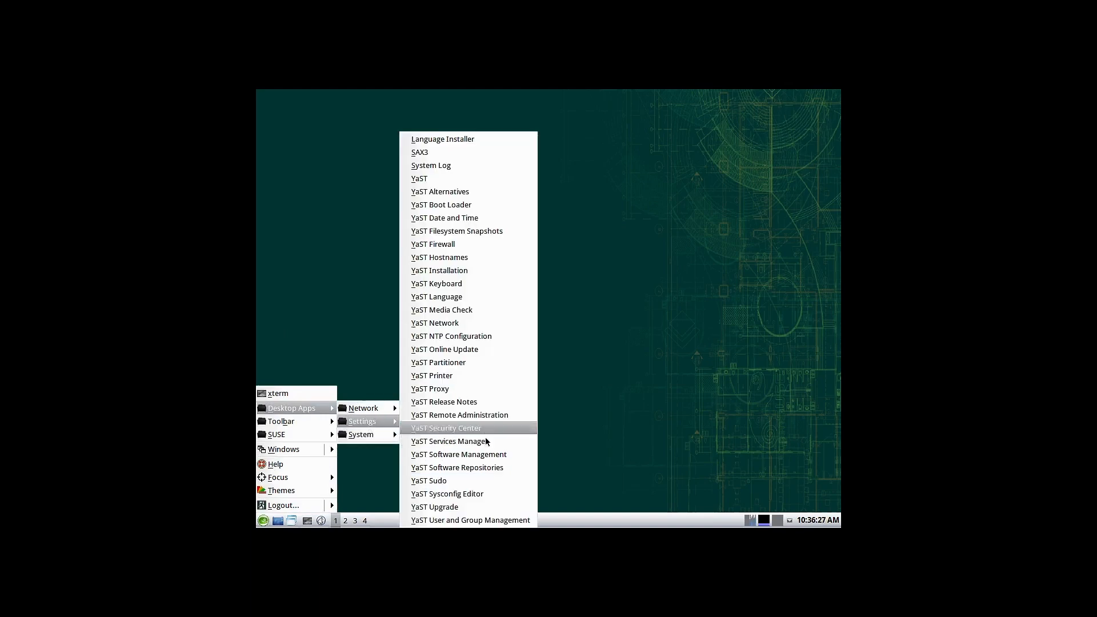
{"action": "left_click", "coordinate": [479, 179]}
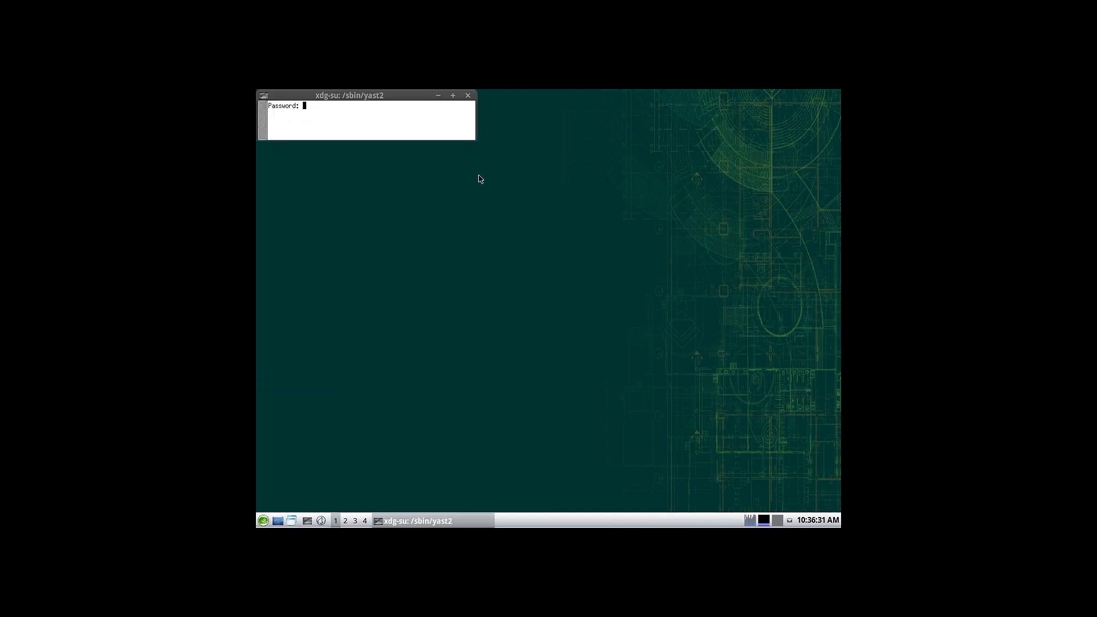
{"action": "key", "text": "Return"}
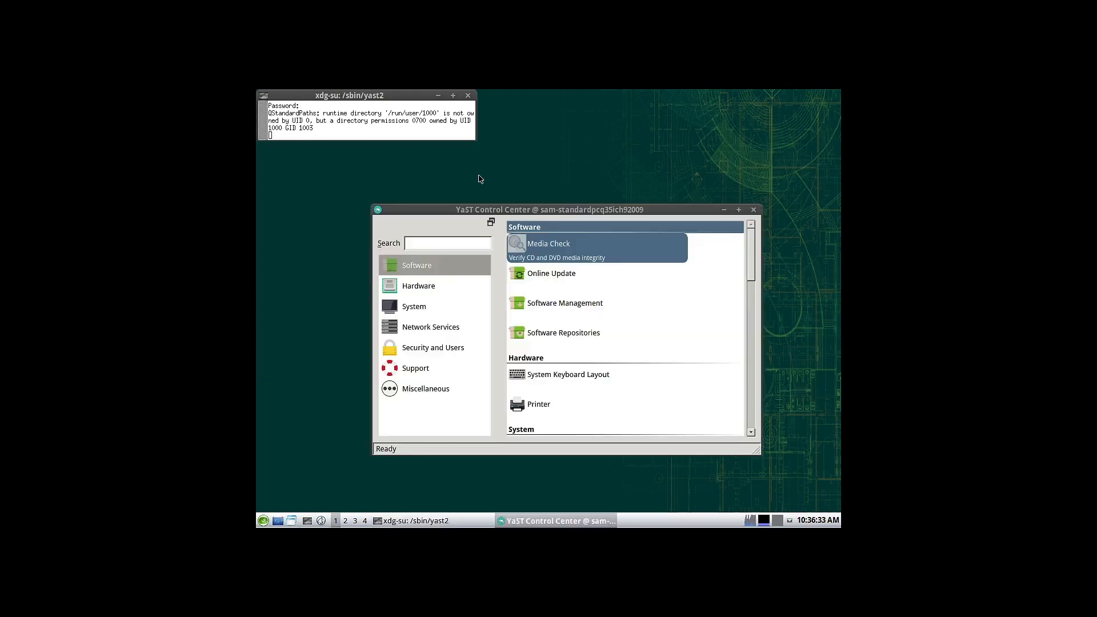
{"action": "double_click", "coordinate": [691, 210]}
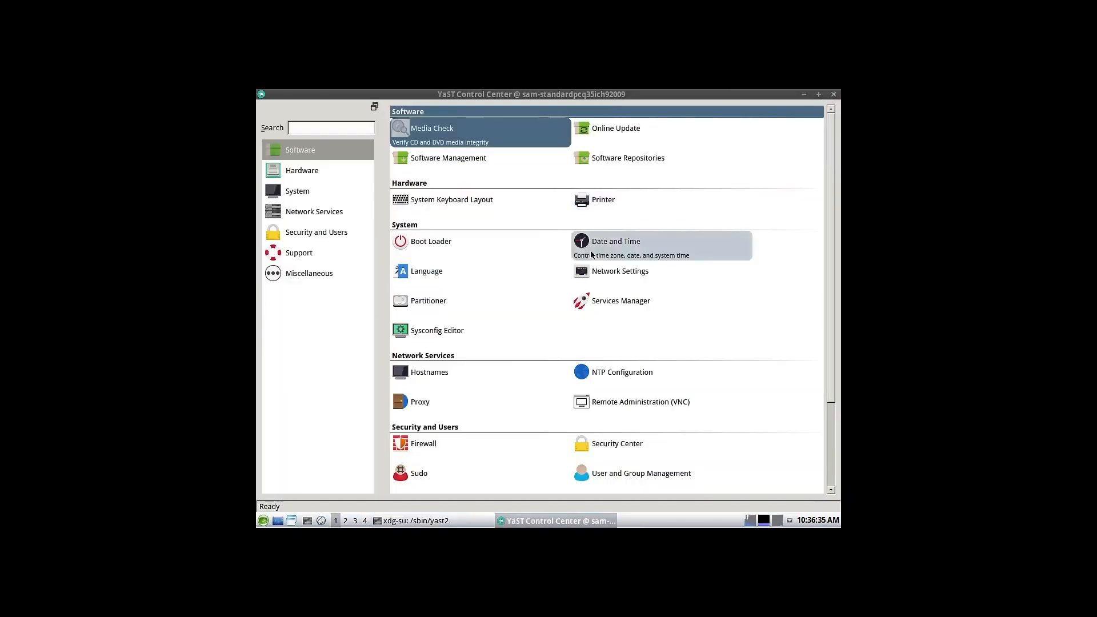
Look over the control center's modules, open Software Management, and reposition its window over the control center.
{"action": "scroll", "coordinate": [493, 422], "scroll_direction": "down", "scroll_amount": 3}
{"action": "scroll", "coordinate": [497, 416], "scroll_direction": "up", "scroll_amount": 3}
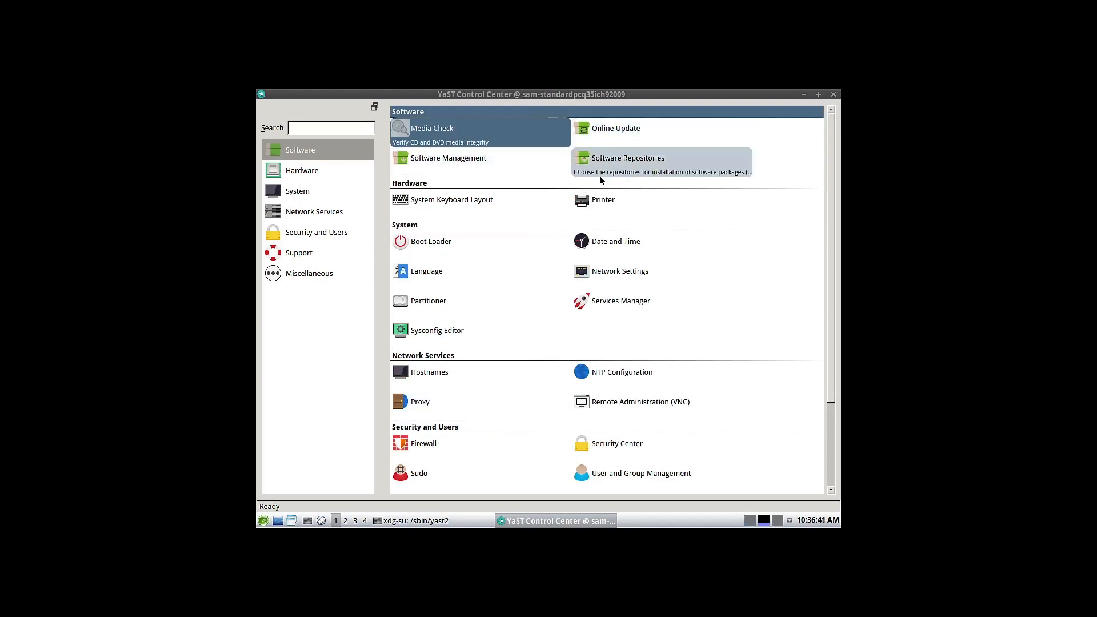
{"action": "left_click", "coordinate": [475, 174]}
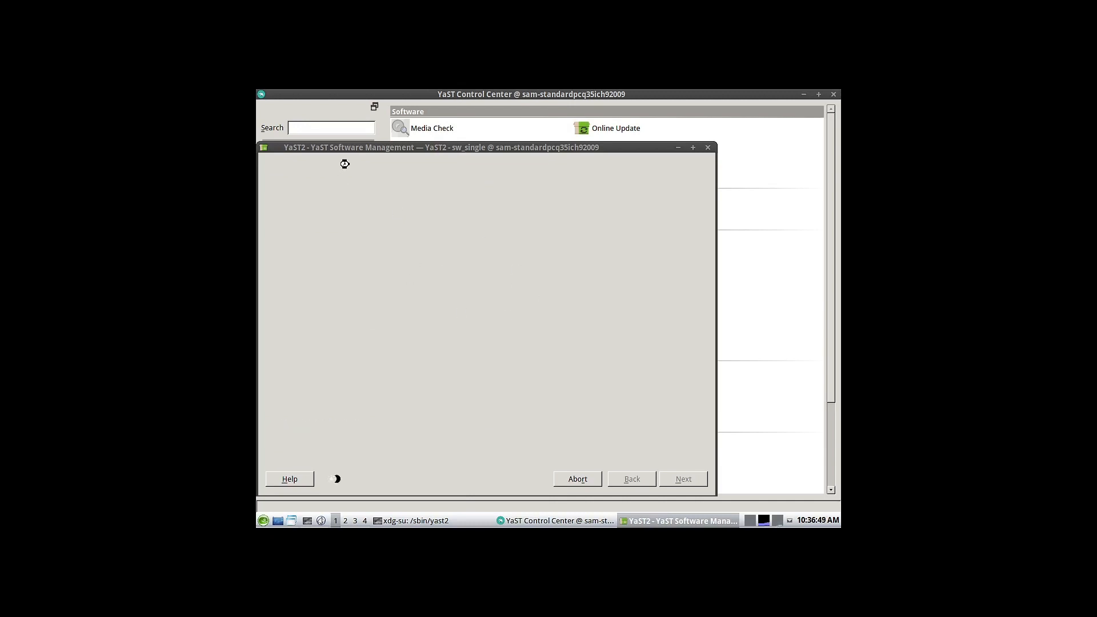
{"action": "left_click_drag", "start_coordinate": [406, 147], "coordinate": [470, 115]}
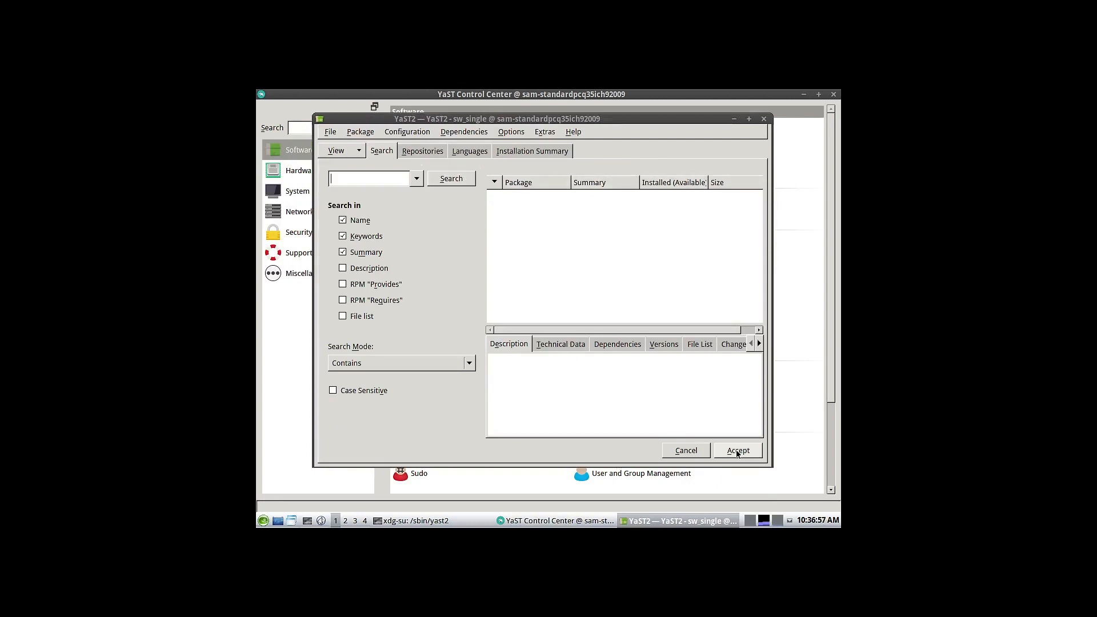
{"action": "left_click", "coordinate": [428, 152]}
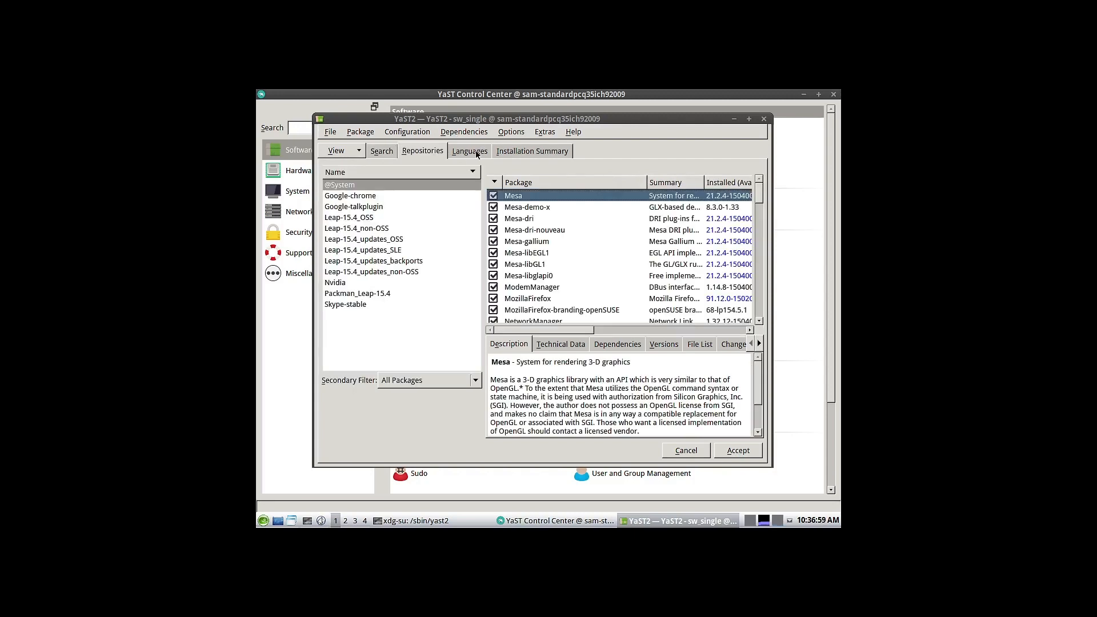
{"action": "left_click", "coordinate": [470, 151]}
{"action": "left_click", "coordinate": [433, 152]}
{"action": "scroll", "coordinate": [604, 262], "scroll_direction": "down", "scroll_amount": 10}
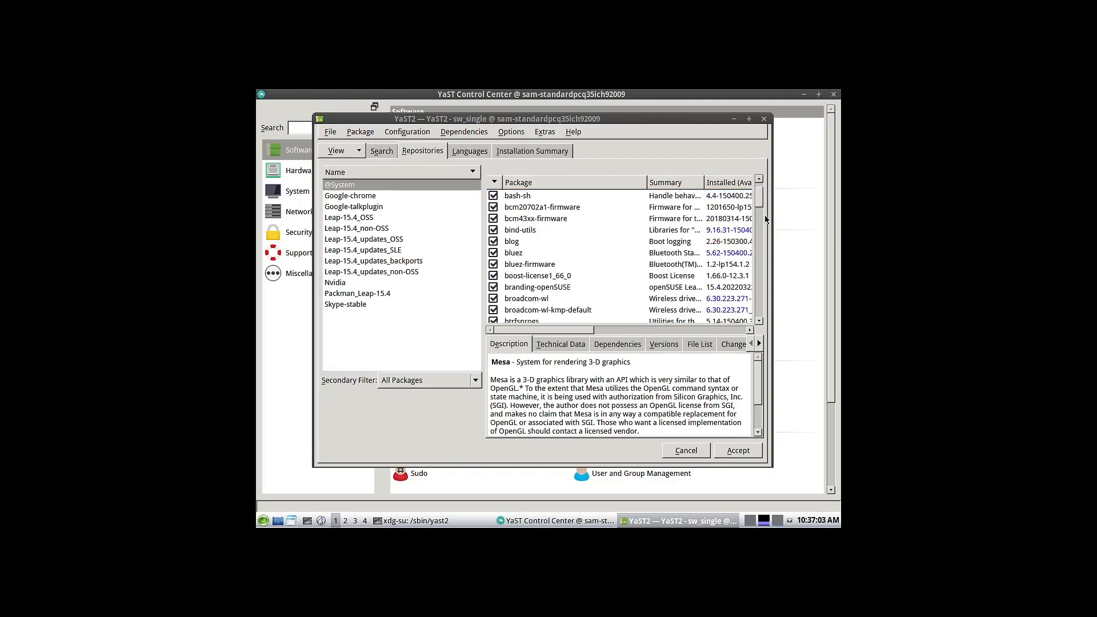
{"action": "left_click_drag", "start_coordinate": [758, 213], "coordinate": [759, 317]}
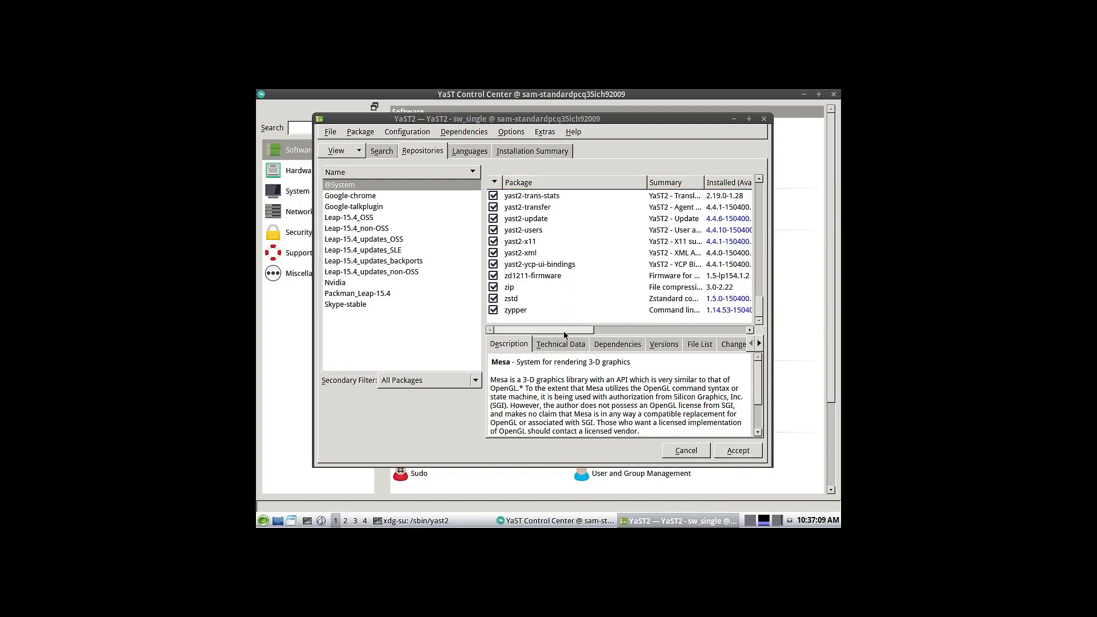
{"action": "left_click_drag", "start_coordinate": [564, 331], "coordinate": [466, 330]}
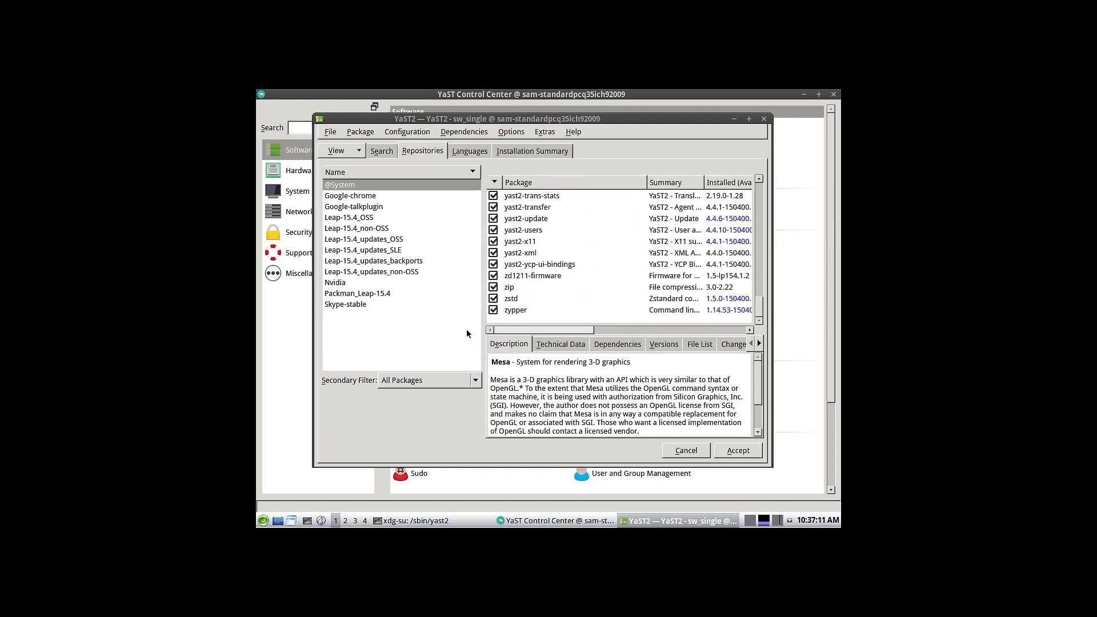
Show the languages view, run a check of all package dependencies, and dismiss the result.
{"action": "left_click", "coordinate": [469, 151]}
{"action": "left_click", "coordinate": [475, 132]}
{"action": "mouse_move", "coordinate": [523, 137]}
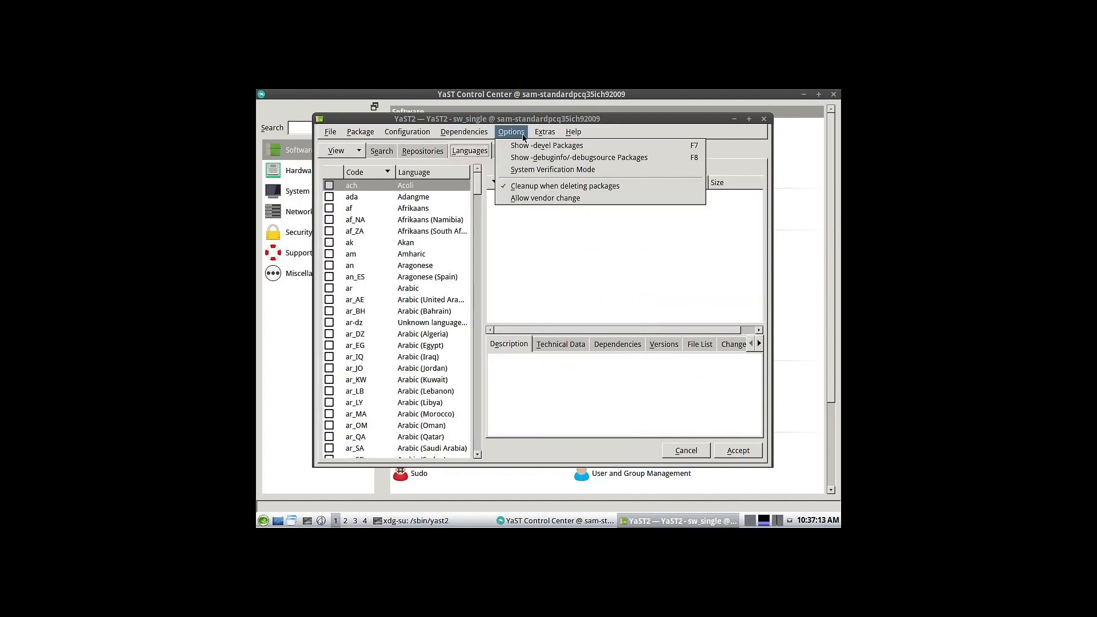
{"action": "mouse_move", "coordinate": [470, 137]}
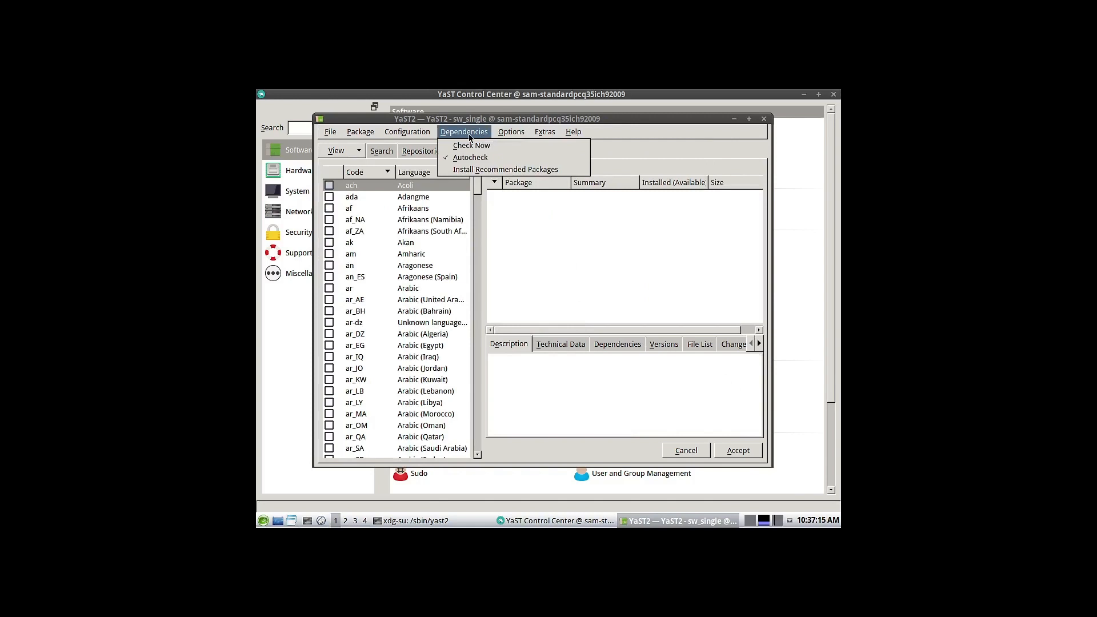
{"action": "left_click", "coordinate": [470, 146]}
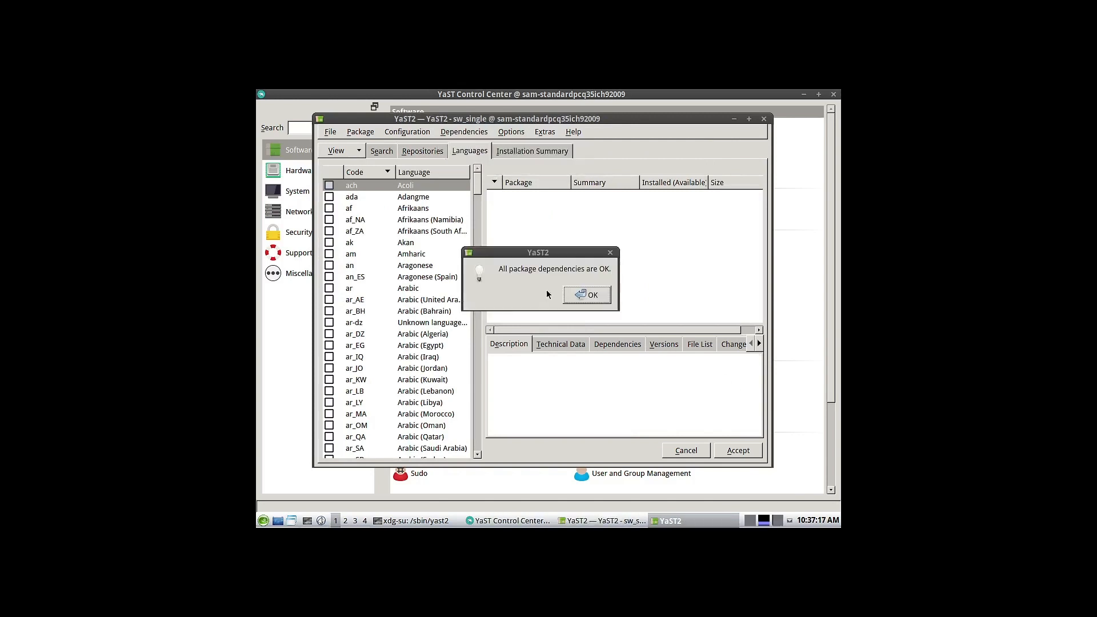
{"action": "left_click", "coordinate": [586, 295]}
Look over the software manager's extras and options commands, and repeat the package dependency check.
{"action": "left_click", "coordinate": [545, 134]}
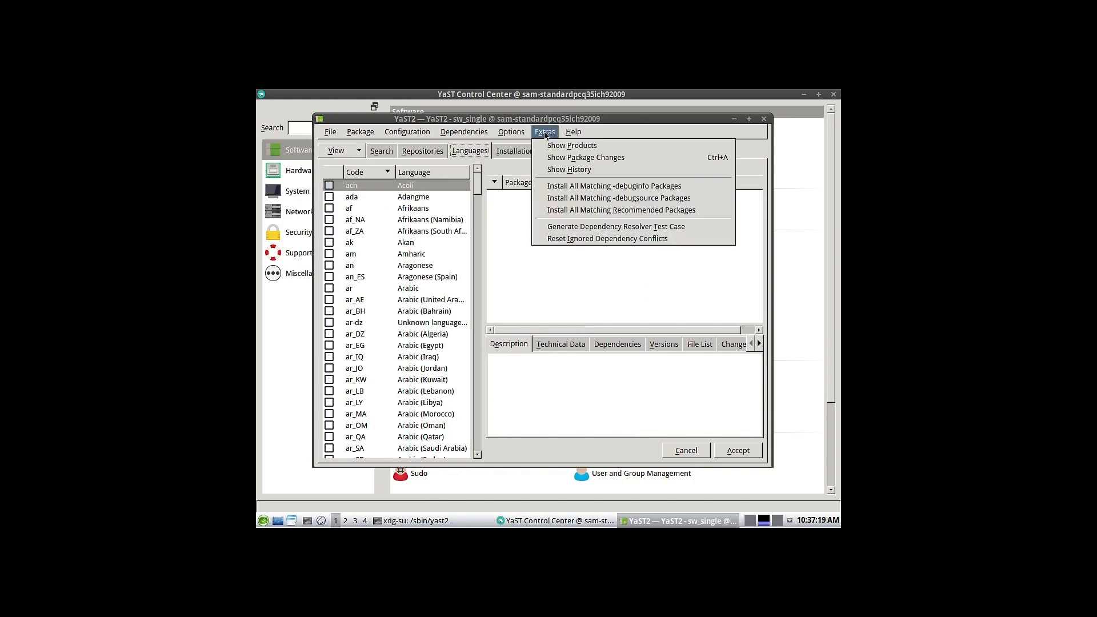
{"action": "mouse_move", "coordinate": [523, 136]}
{"action": "mouse_move", "coordinate": [461, 133]}
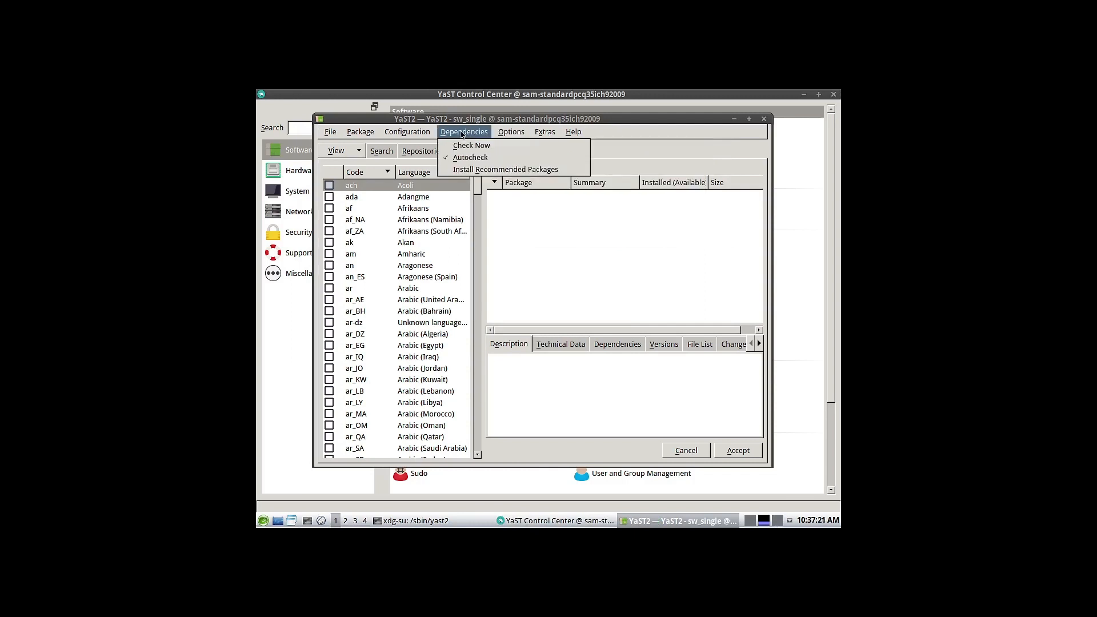
{"action": "left_click", "coordinate": [463, 151]}
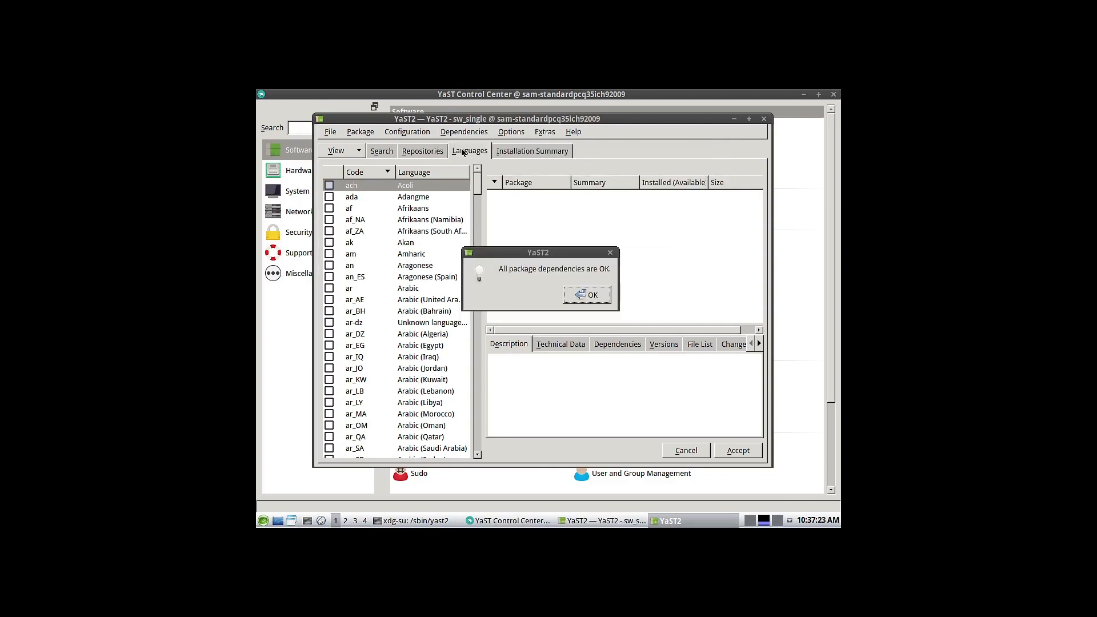
{"action": "left_click", "coordinate": [587, 295]}
Open the online update configuration, try enabling Automatic Online Update, turn it off again, and accept the dialog.
{"action": "left_click", "coordinate": [419, 132]}
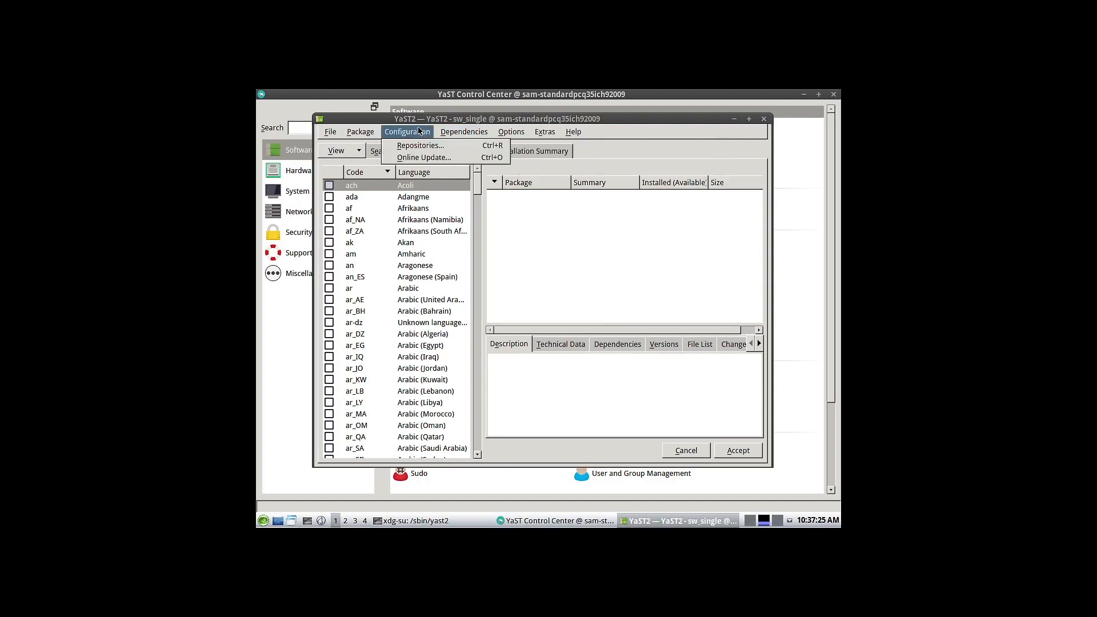
{"action": "left_click", "coordinate": [421, 159]}
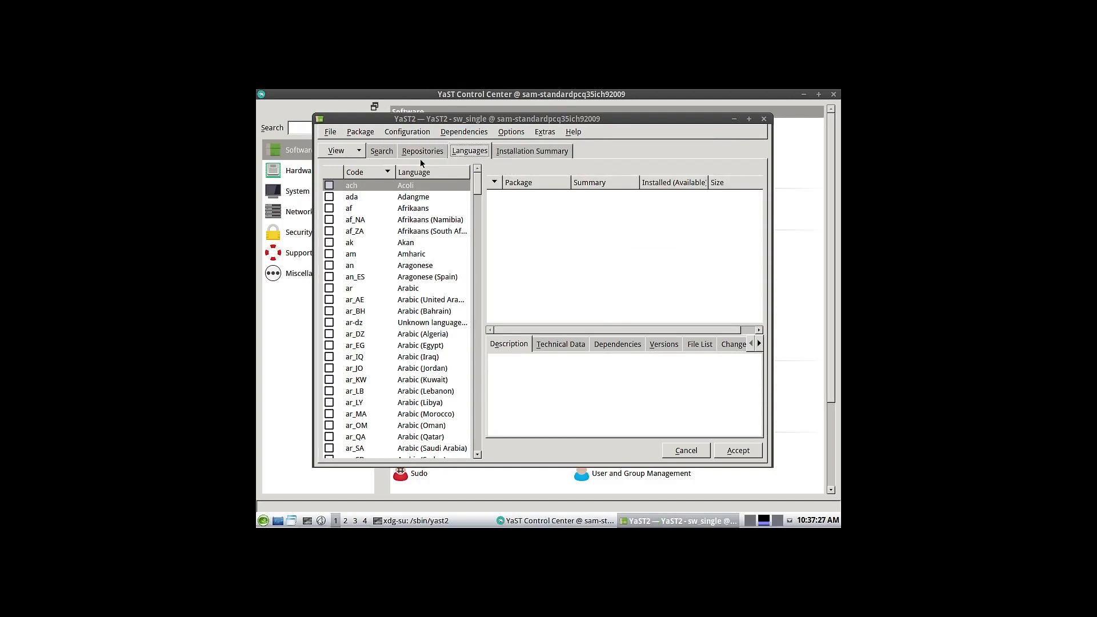
{"action": "left_click", "coordinate": [515, 337]}
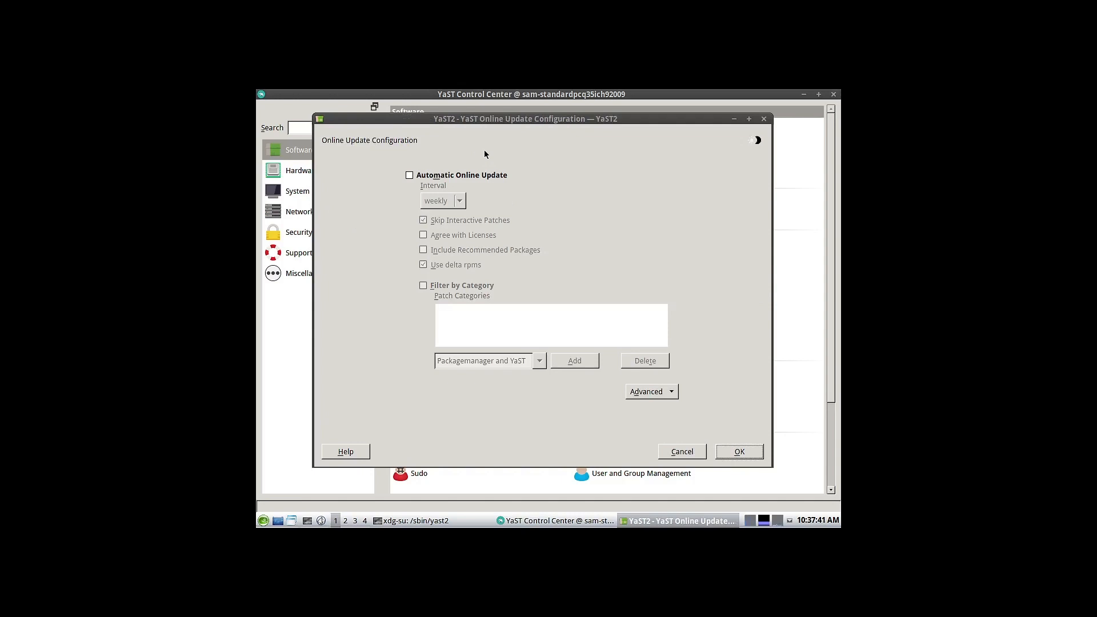
{"action": "left_click", "coordinate": [410, 176]}
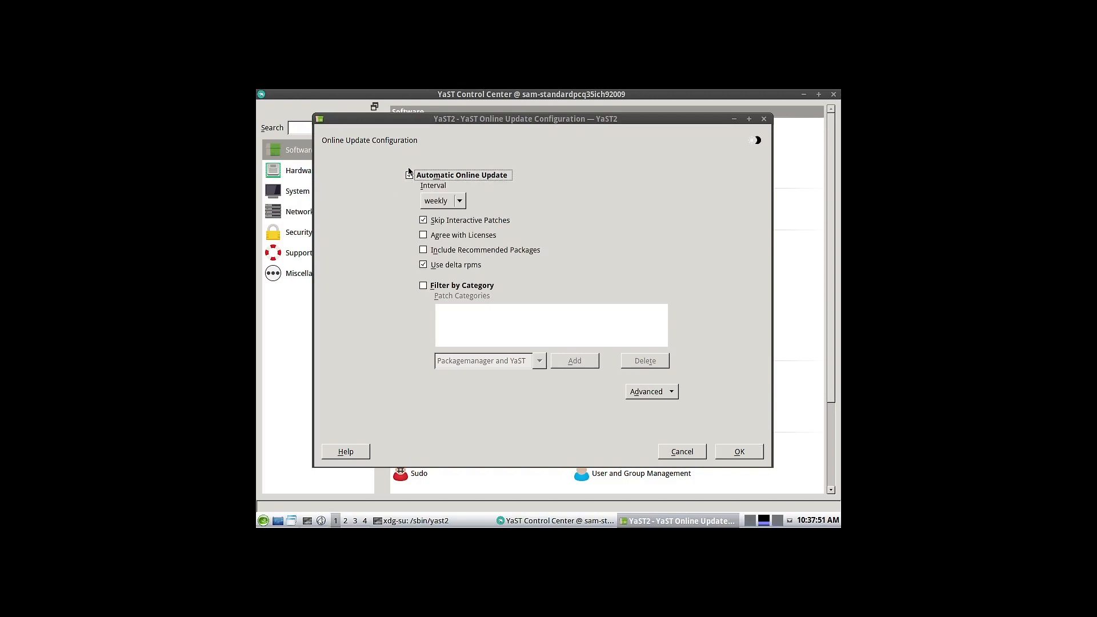
{"action": "left_click", "coordinate": [410, 176]}
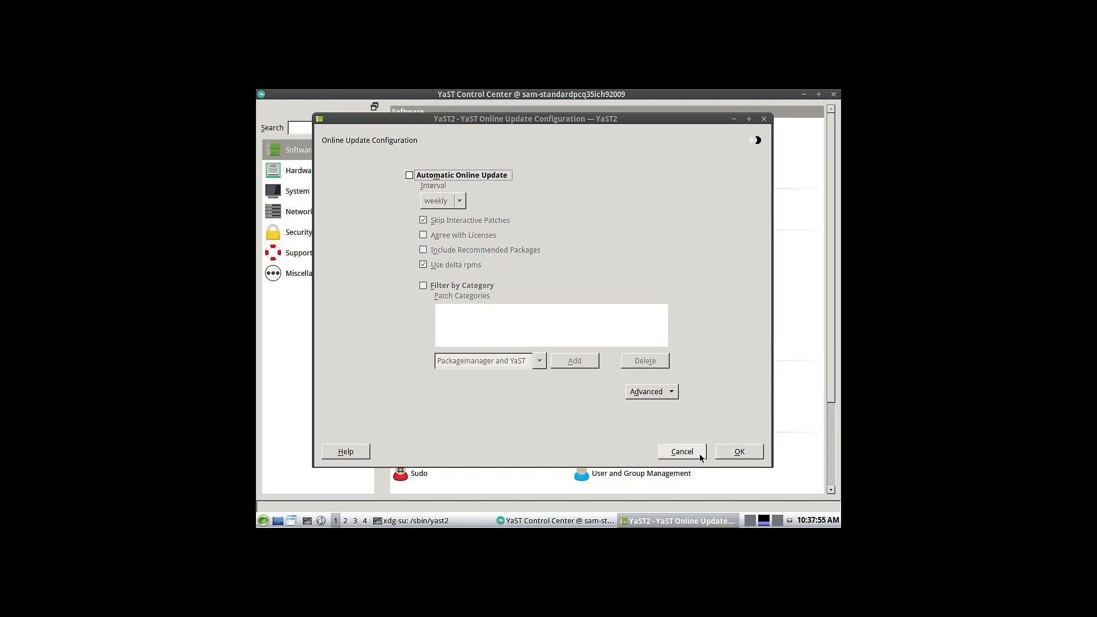
{"action": "left_click", "coordinate": [737, 458]}
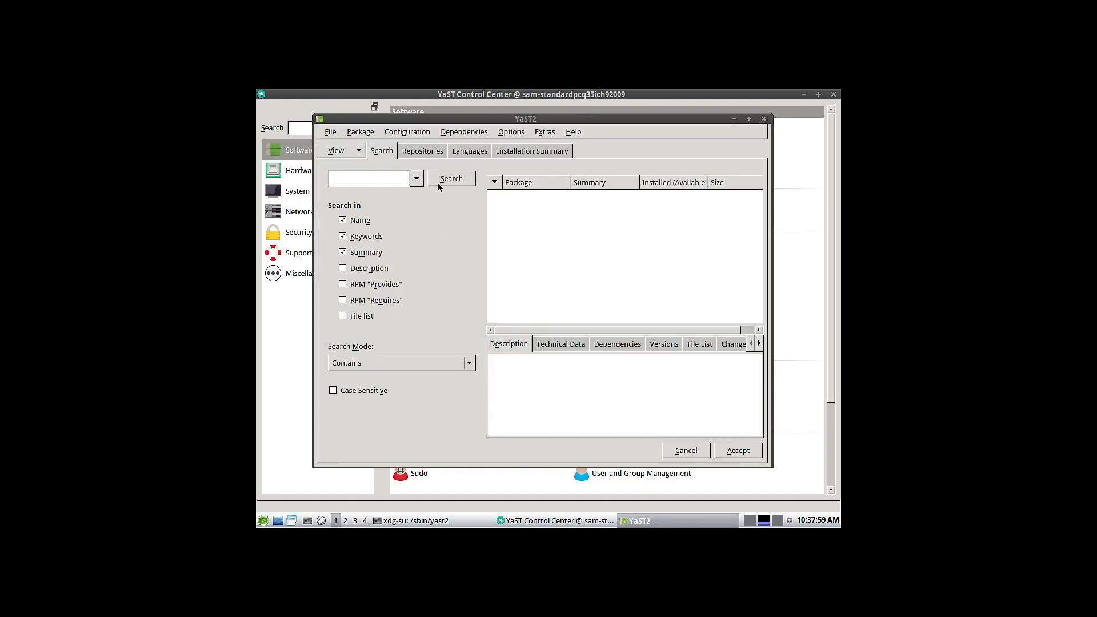
Show the software manager's Patterns view, examine the available desktop environment patterns, and accept without selecting any.
{"action": "left_click", "coordinate": [355, 156]}
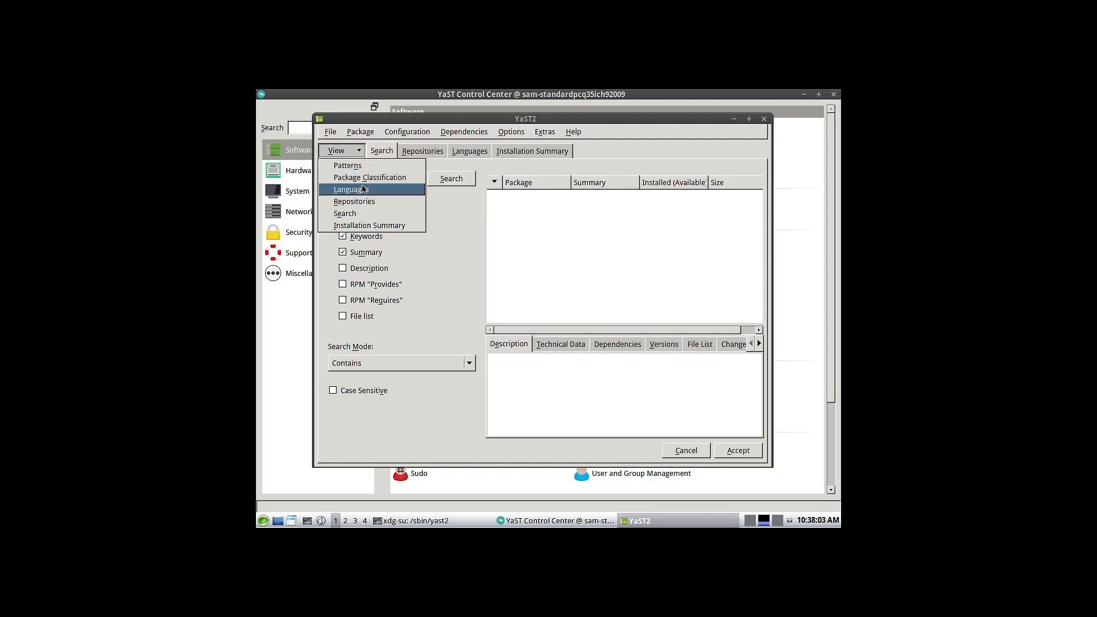
{"action": "left_click", "coordinate": [371, 167]}
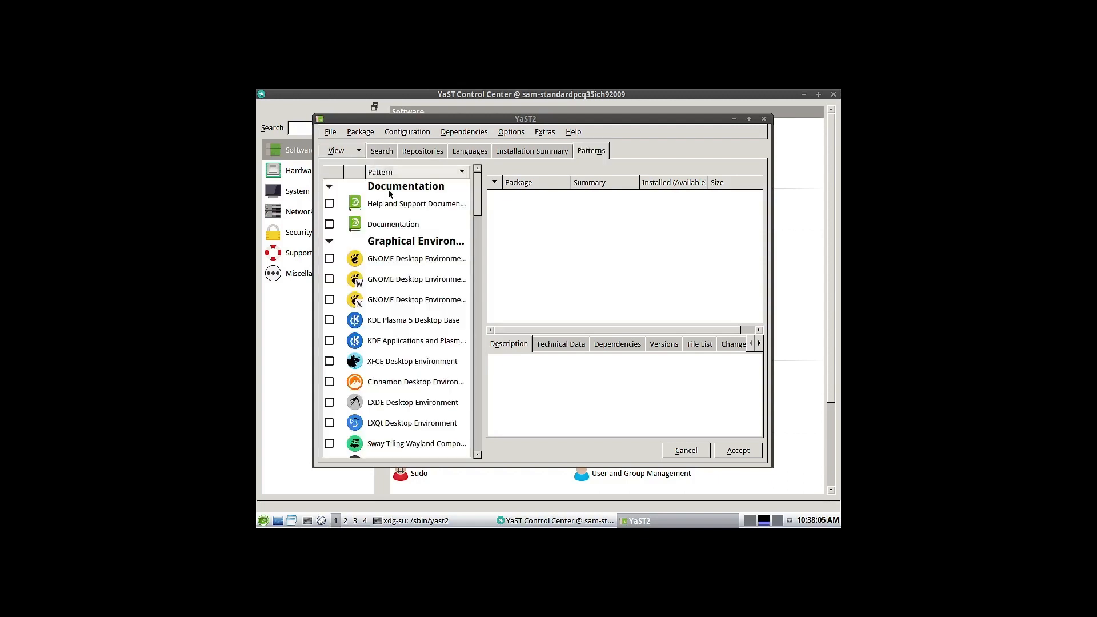
{"action": "scroll", "coordinate": [478, 232], "scroll_direction": "down", "scroll_amount": 3}
{"action": "left_click_drag", "start_coordinate": [479, 233], "coordinate": [461, 114]}
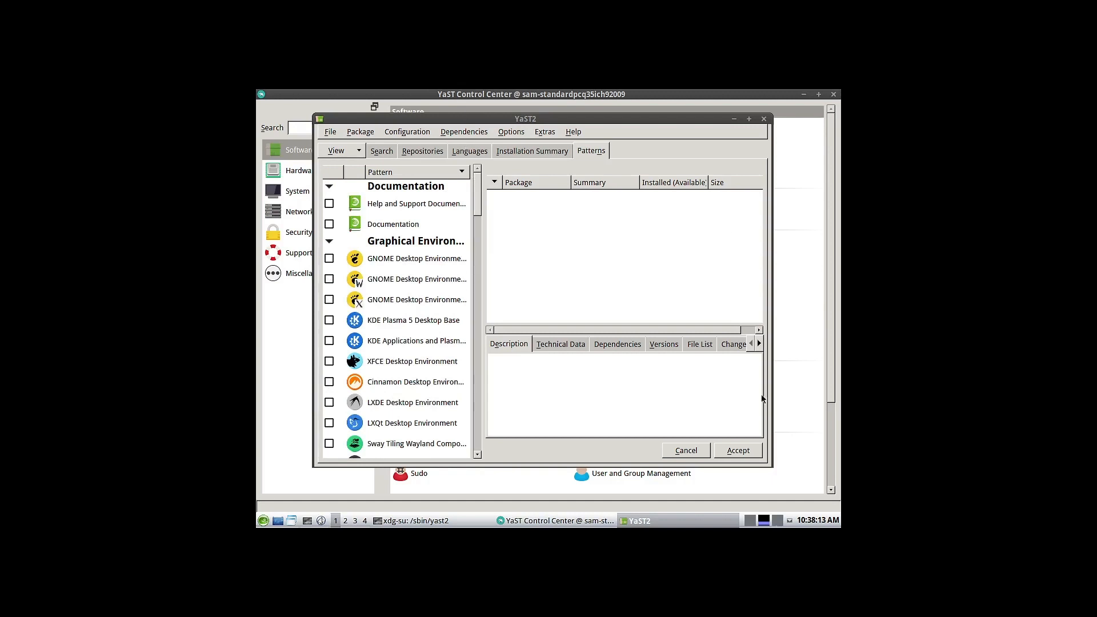
{"action": "left_click", "coordinate": [731, 448]}
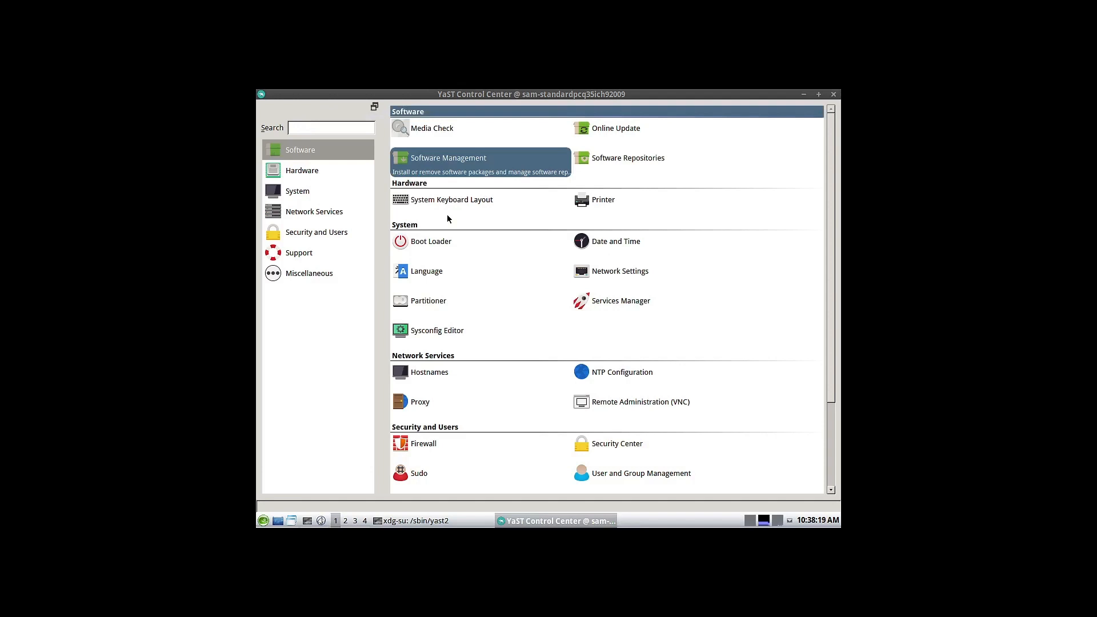
Open Software Management and turn on Install Recommended Packages in its dependency settings.
{"action": "left_click", "coordinate": [460, 164]}
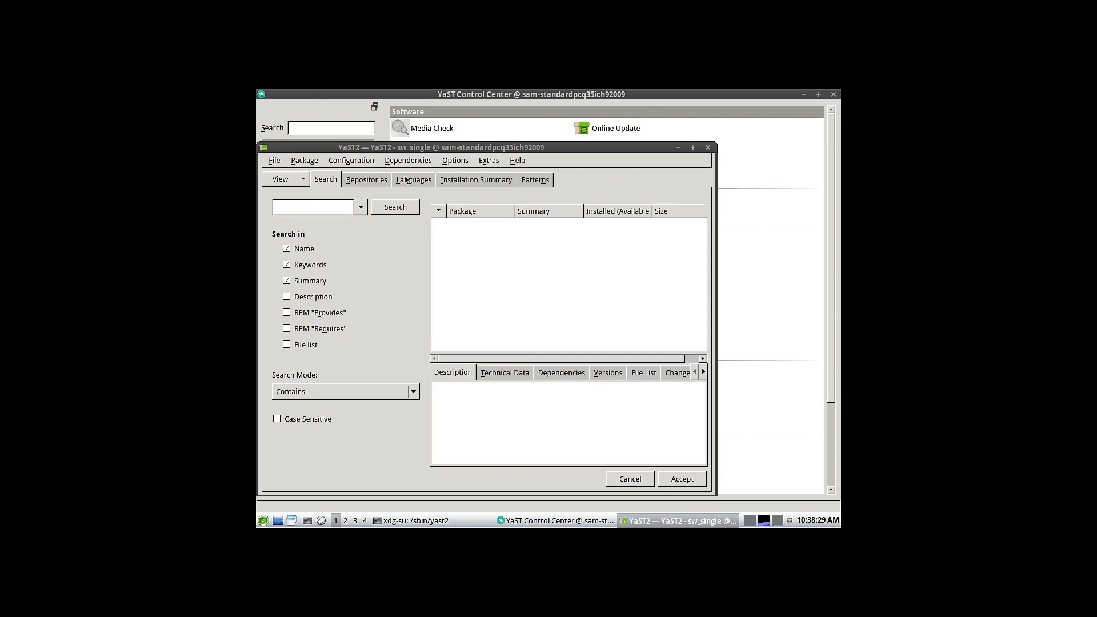
{"action": "left_click", "coordinate": [354, 162]}
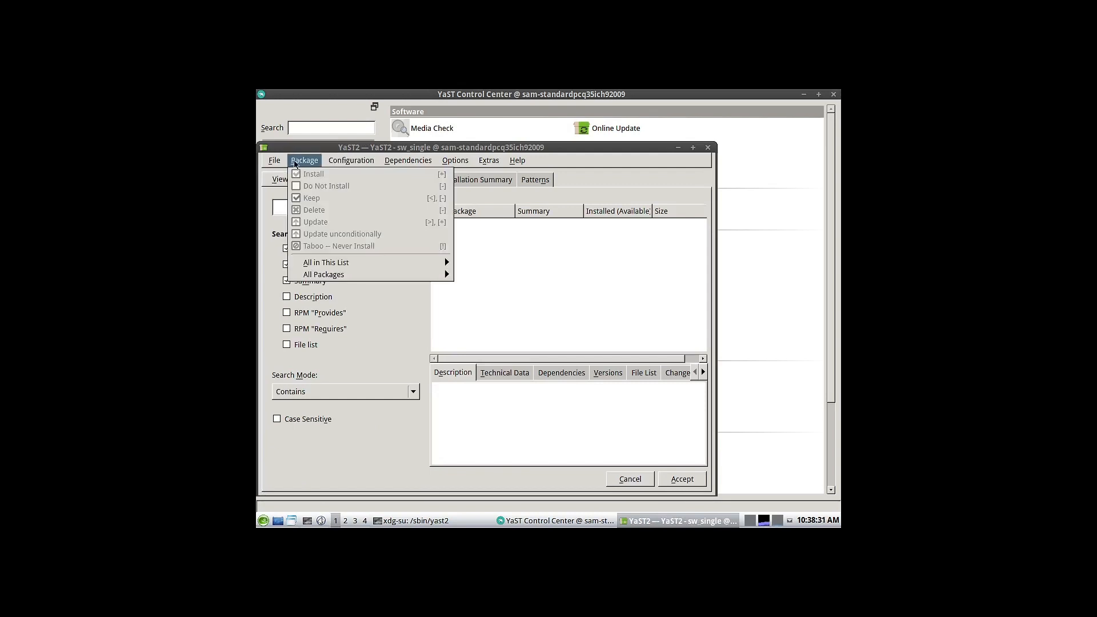
{"action": "mouse_move", "coordinate": [415, 163]}
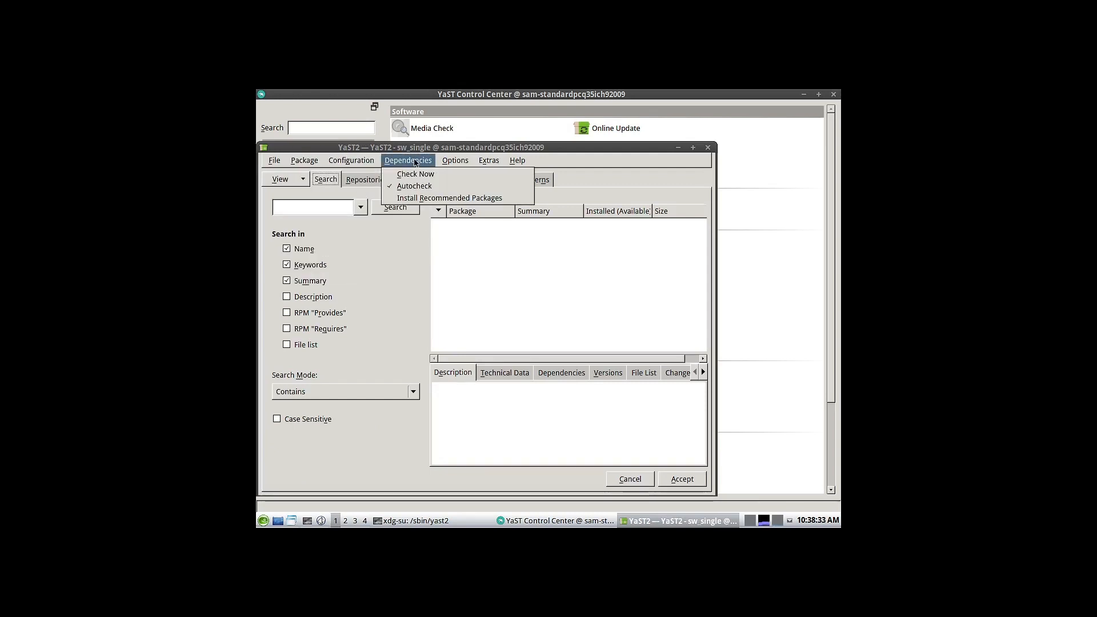
{"action": "left_click", "coordinate": [414, 199]}
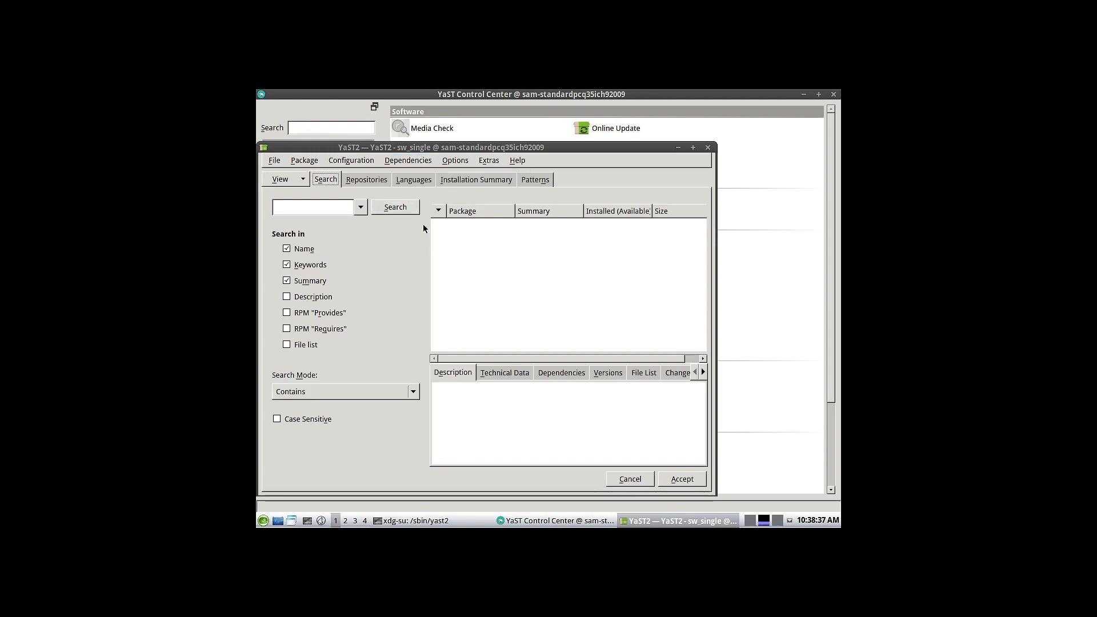
{"action": "left_click", "coordinate": [403, 158]}
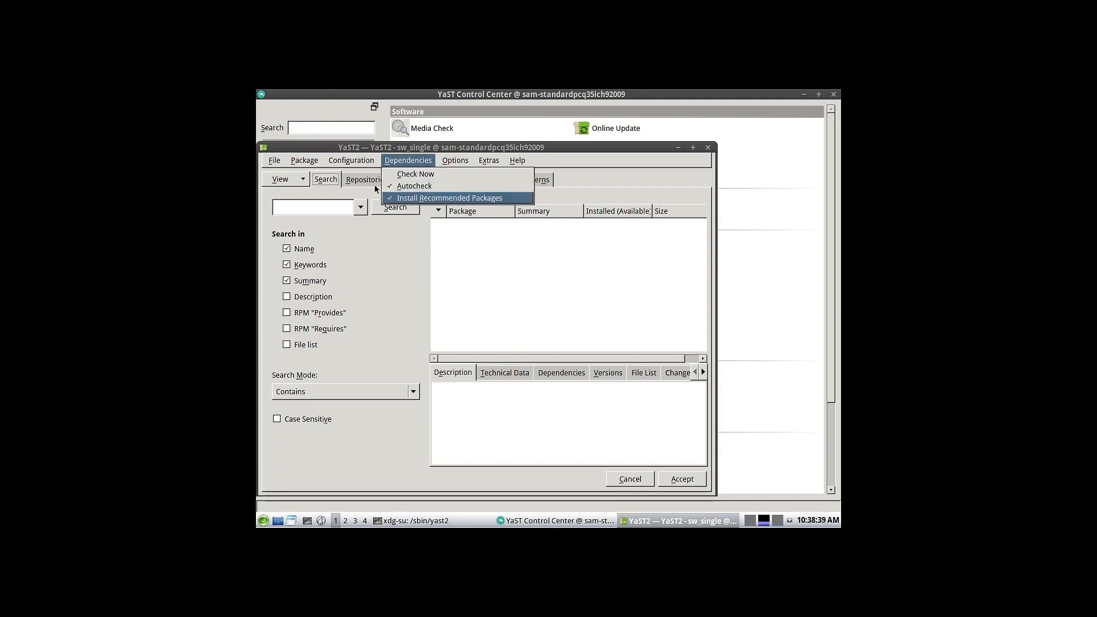
{"action": "left_click", "coordinate": [409, 162]}
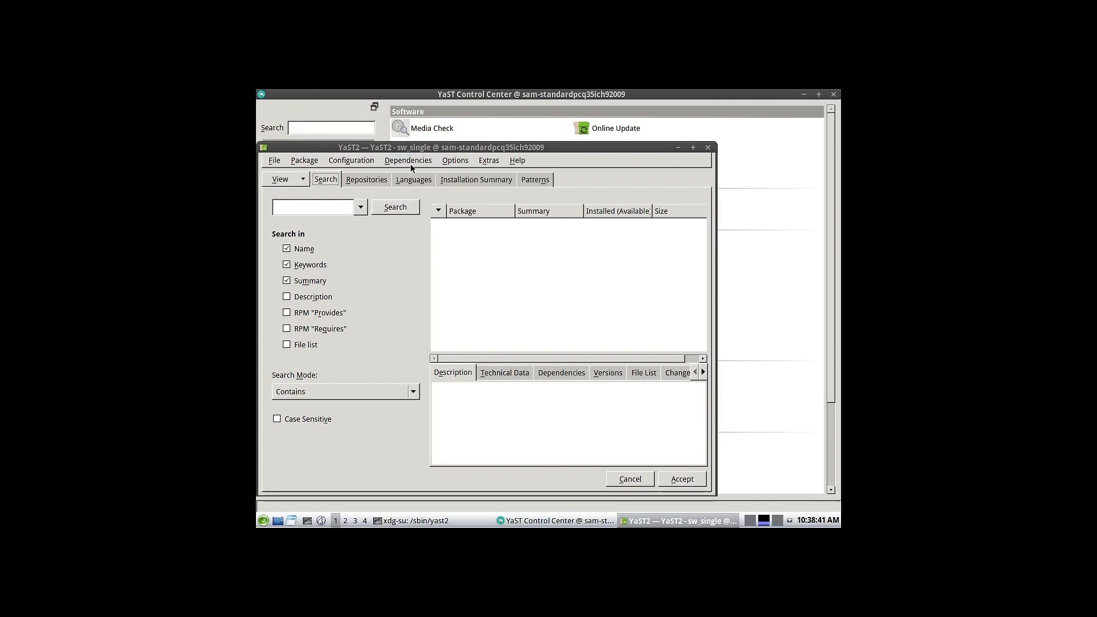
Enable Automatic Online Update in the online update configuration, accept it, and close the software manager.
{"action": "left_click", "coordinate": [410, 163]}
{"action": "mouse_move", "coordinate": [360, 162]}
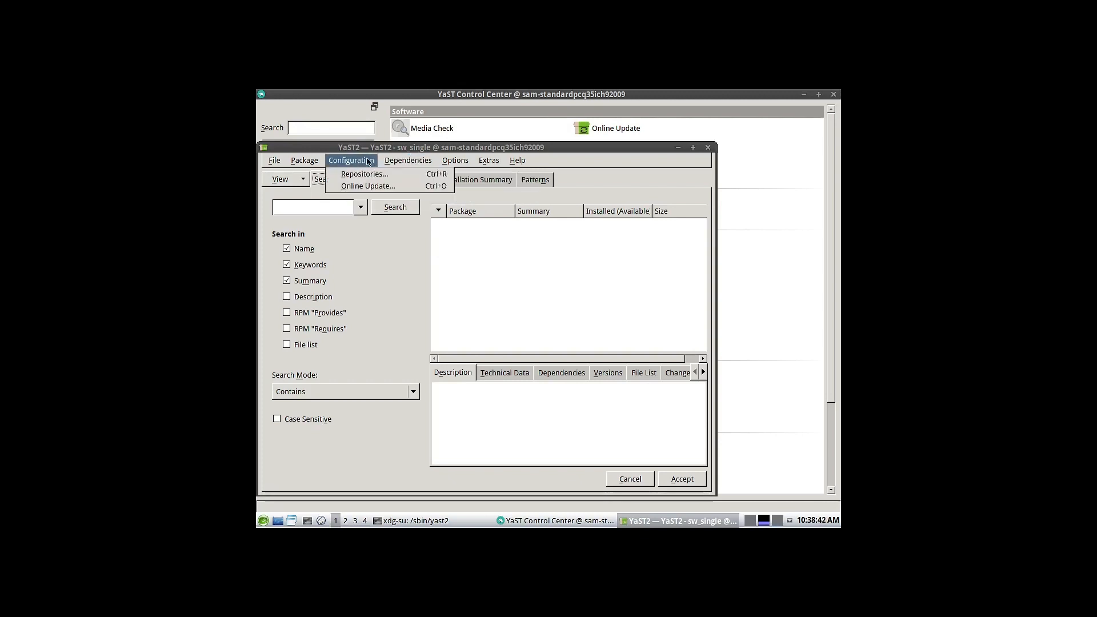
{"action": "left_click", "coordinate": [360, 186]}
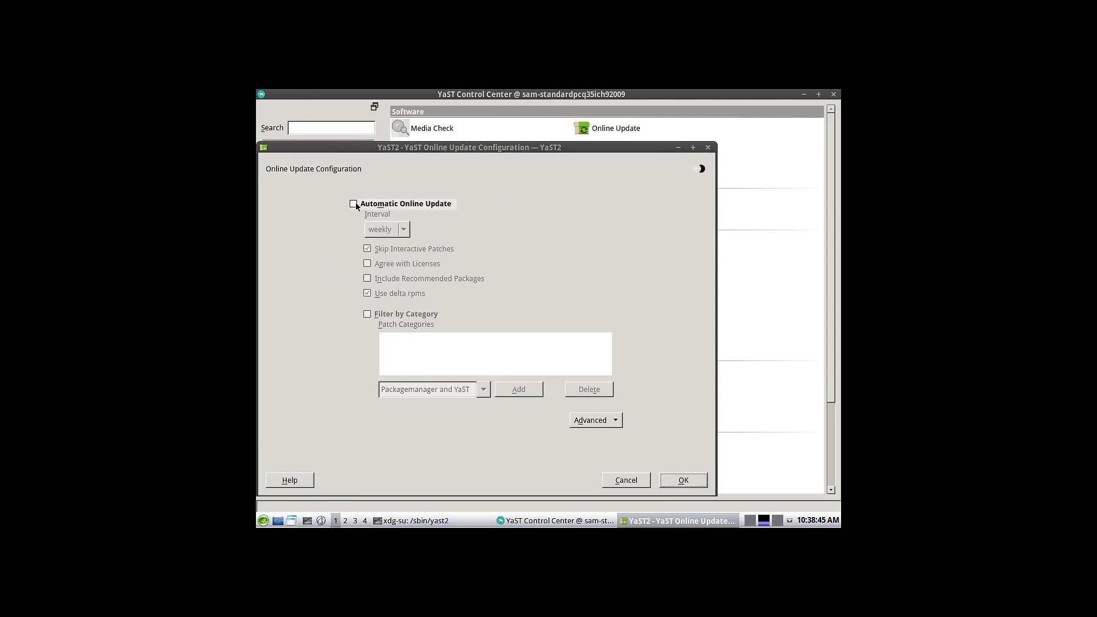
{"action": "left_click", "coordinate": [353, 204]}
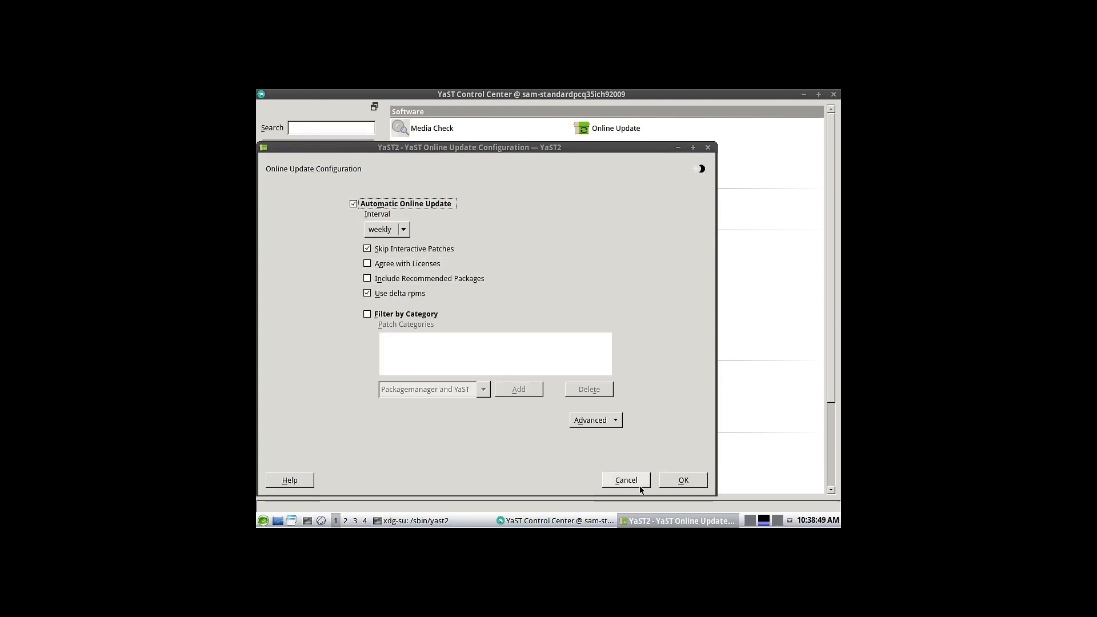
{"action": "left_click", "coordinate": [686, 480]}
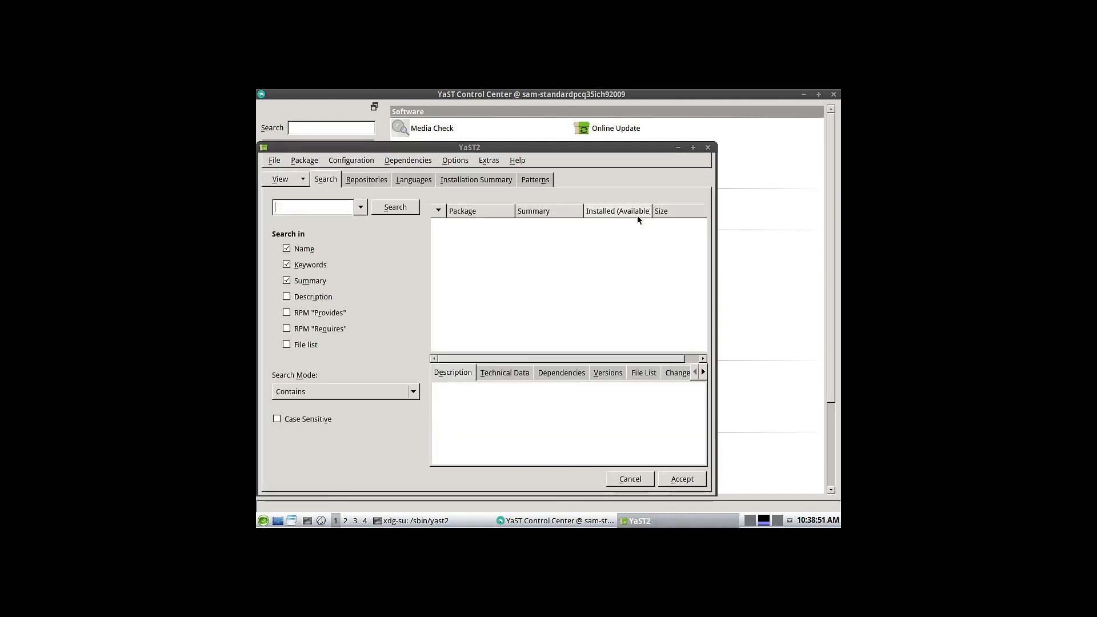
{"action": "left_click", "coordinate": [596, 328]}
{"action": "left_click", "coordinate": [708, 148]}
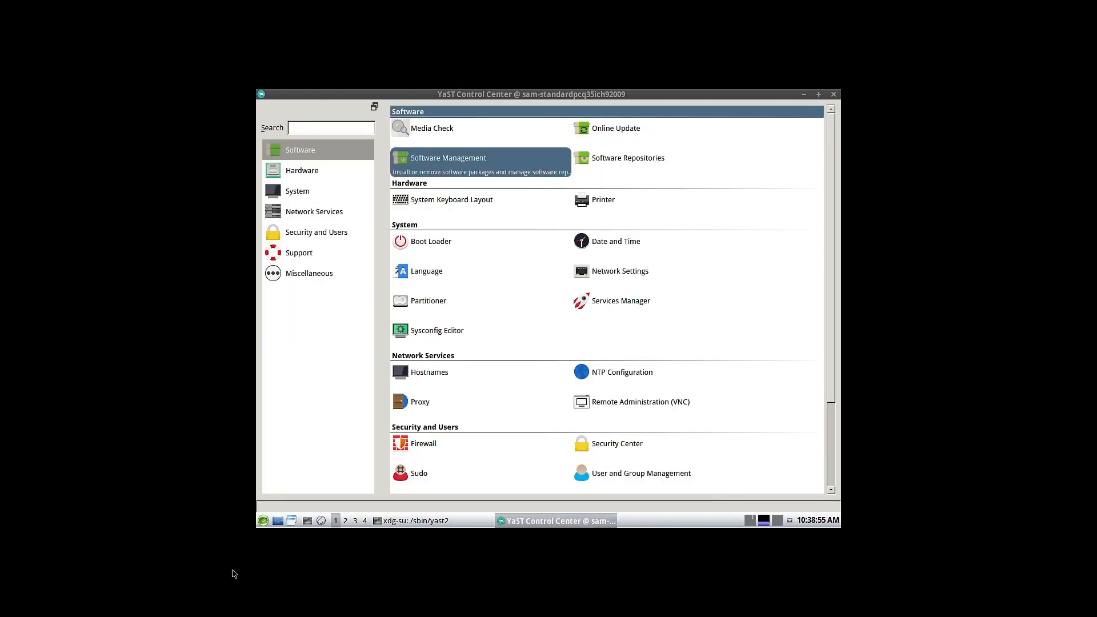
Run "sudo zypper update" in a new terminal, enter the root password, and confirm the package update with y in the maximized window.
{"action": "left_click", "coordinate": [307, 521]}
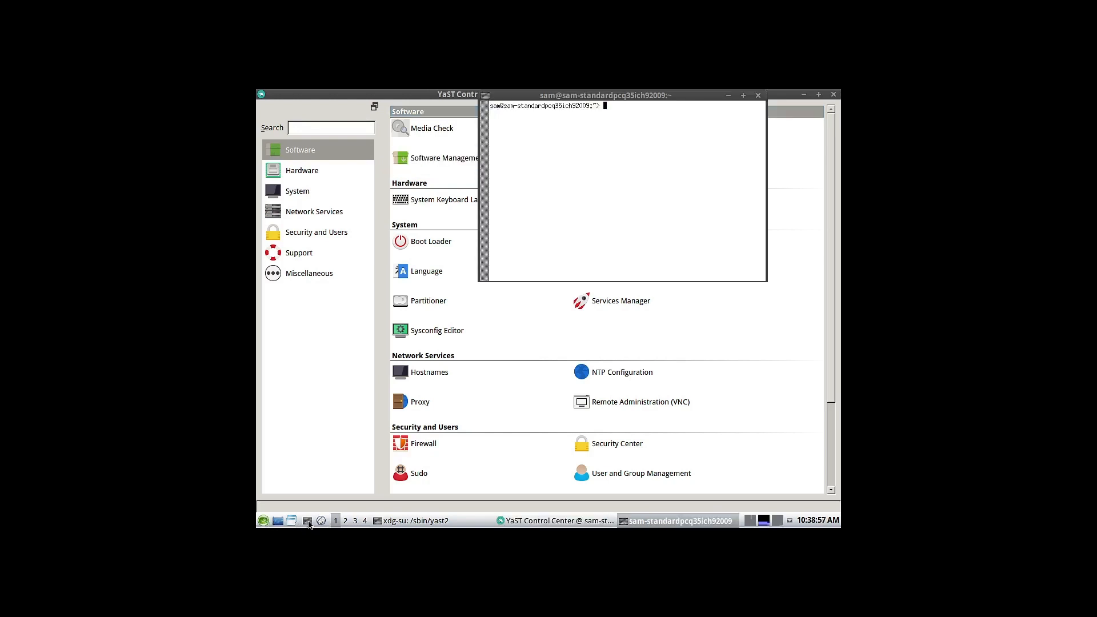
{"action": "type", "text": "sudo zypper update"}
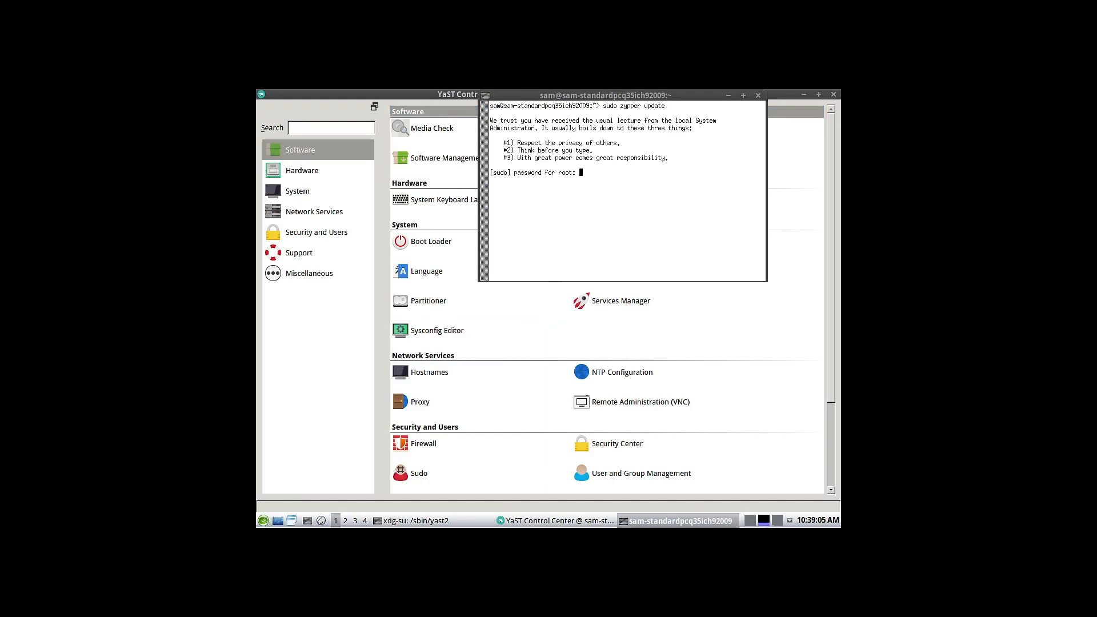
{"action": "key", "text": "Return"}
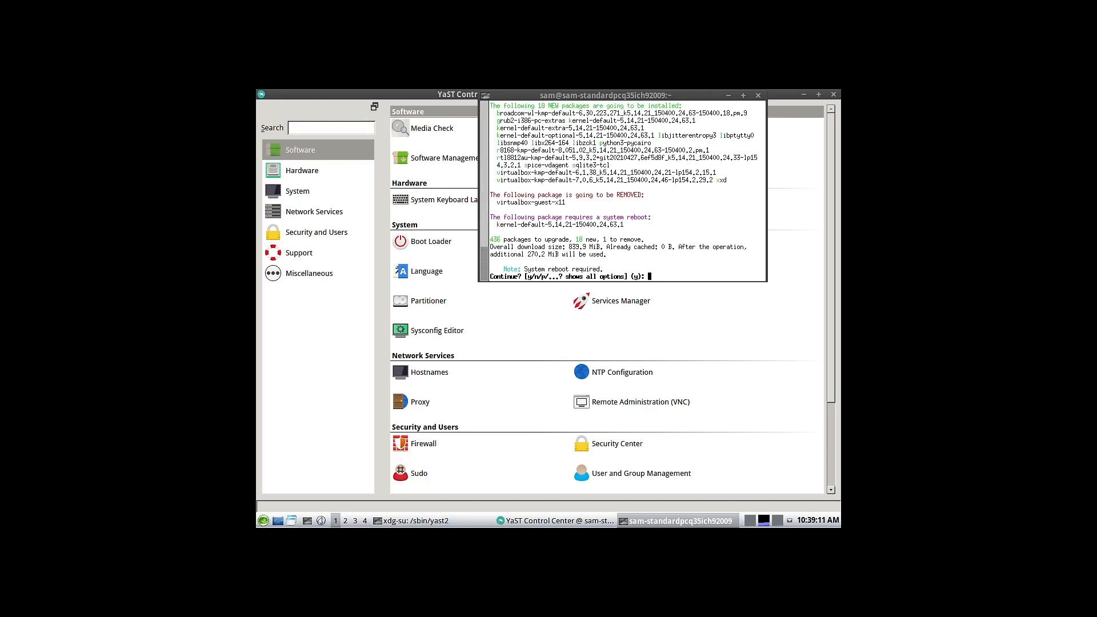
{"action": "double_click", "coordinate": [573, 96]}
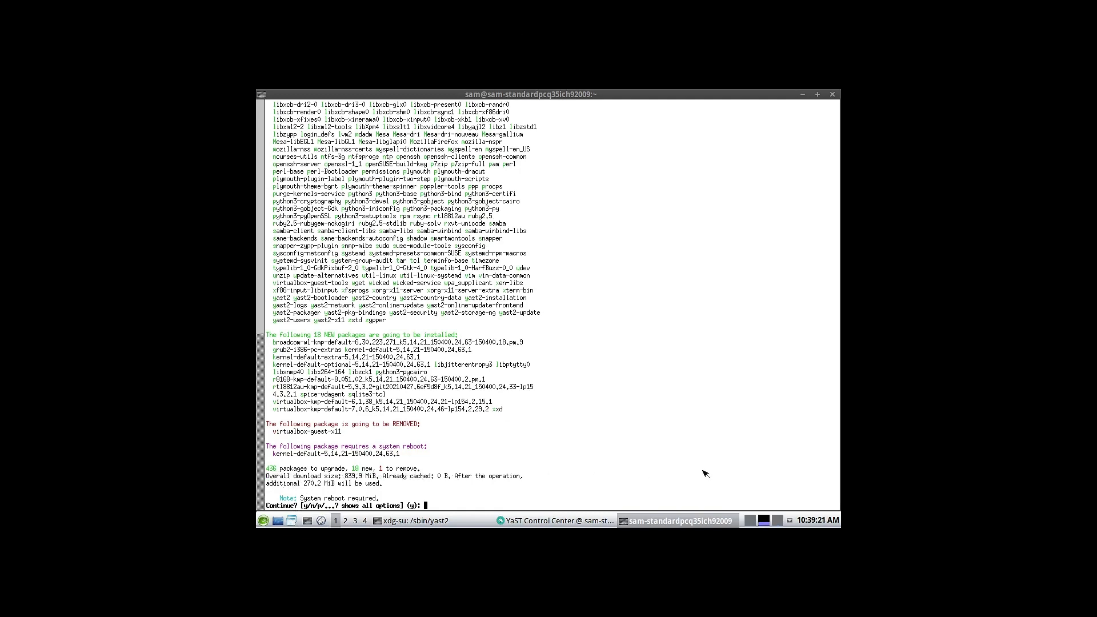
{"action": "type", "text": "y"}
{"action": "key", "text": "Return"}
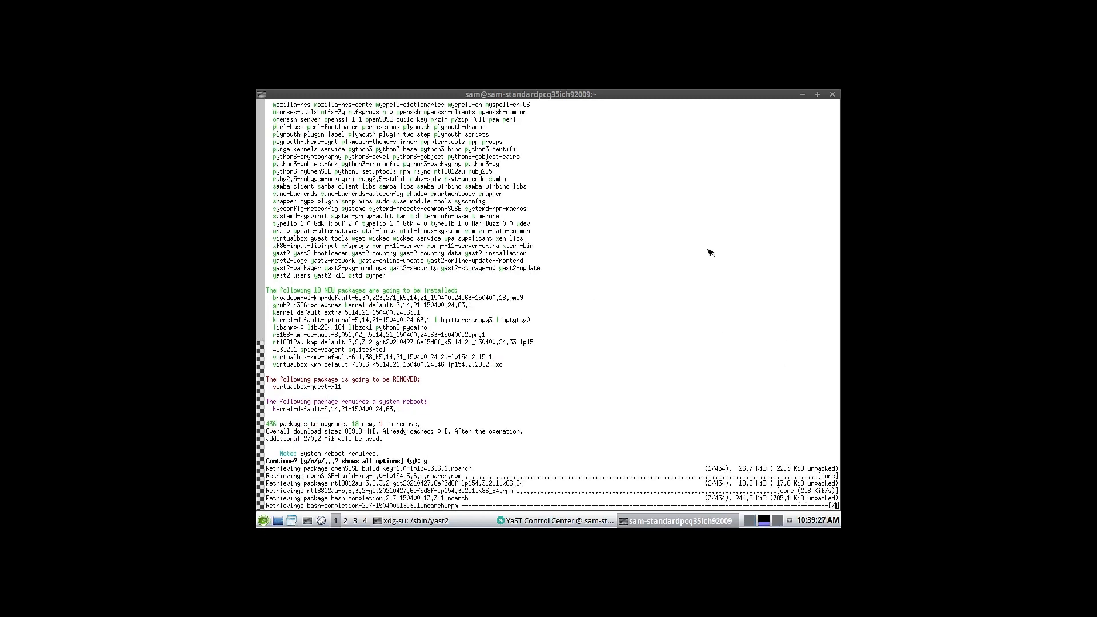
Clear the desktop by minimizing the terminal and closing YaST Control Center, and apply the win95 theme.
{"action": "left_click", "coordinate": [804, 96]}
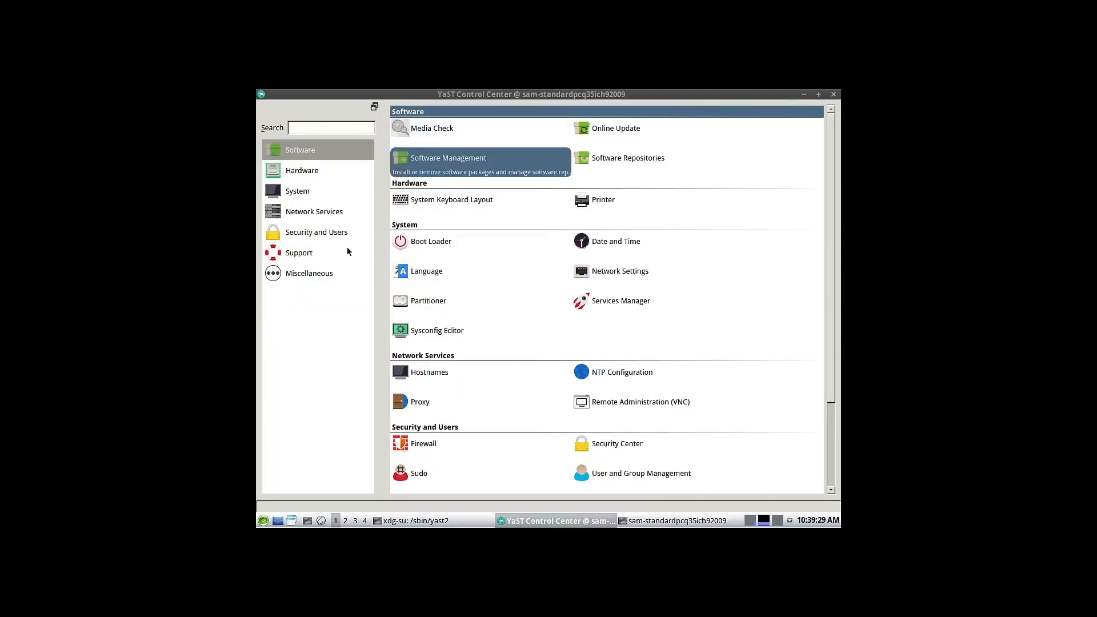
{"action": "left_click", "coordinate": [832, 96]}
{"action": "left_click", "coordinate": [264, 521]}
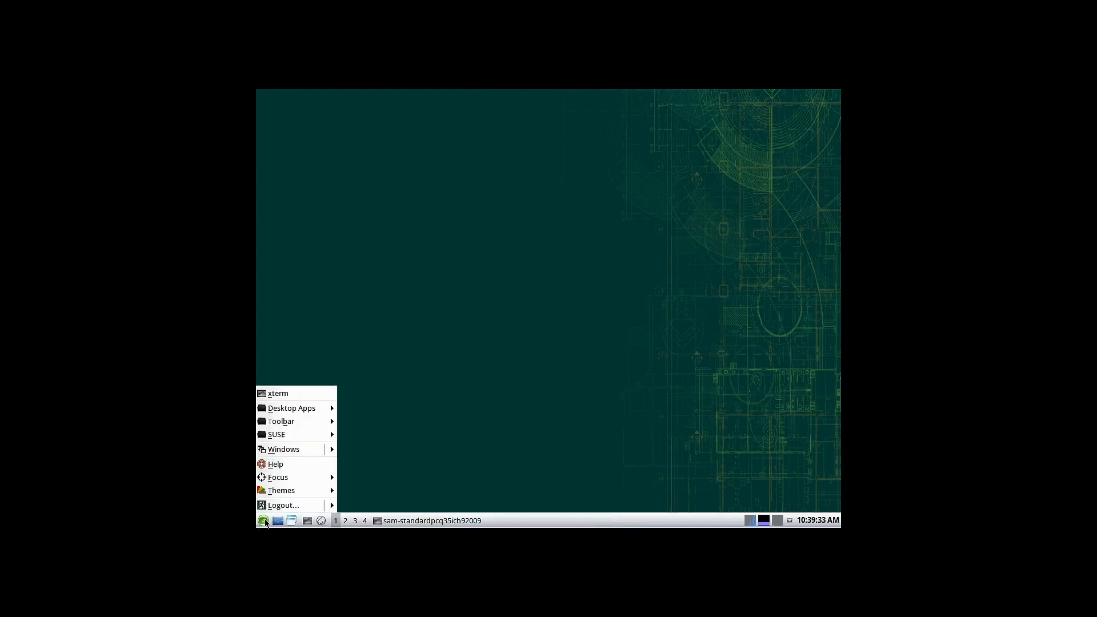
{"action": "mouse_move", "coordinate": [291, 496]}
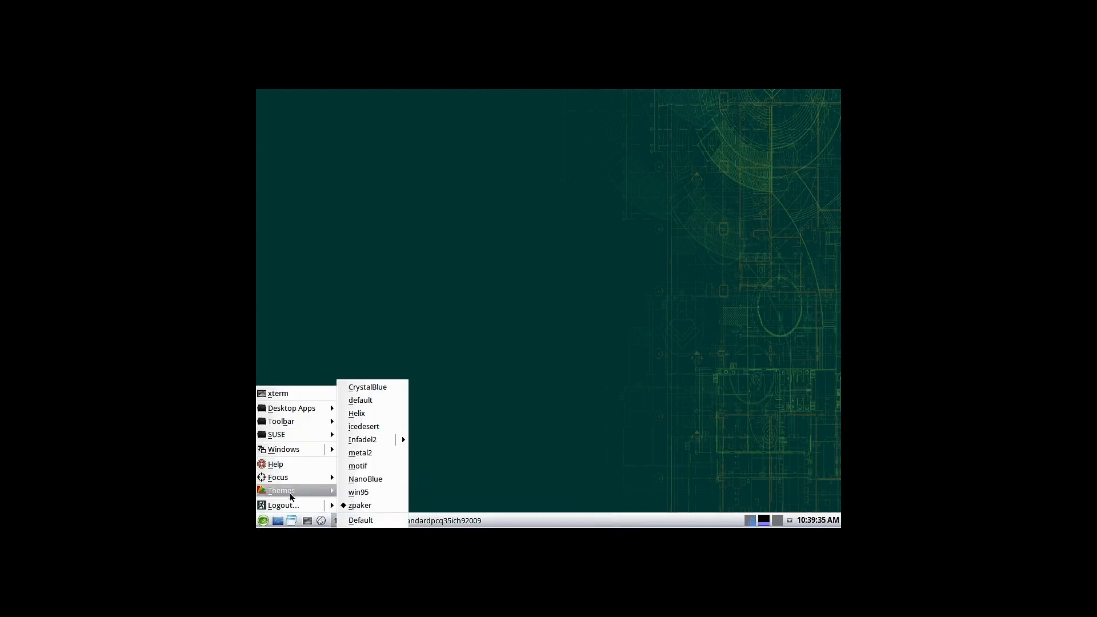
{"action": "left_click", "coordinate": [371, 494]}
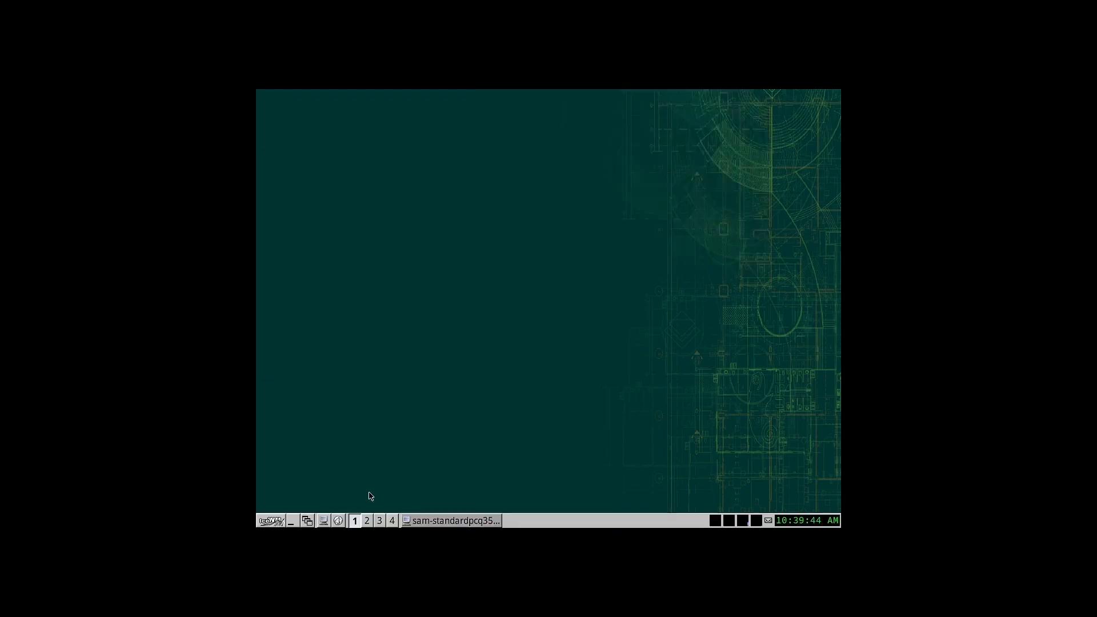
Try the NanoBlue theme and look over the Settings entries under Desktop Apps with it.
{"action": "left_click", "coordinate": [263, 525]}
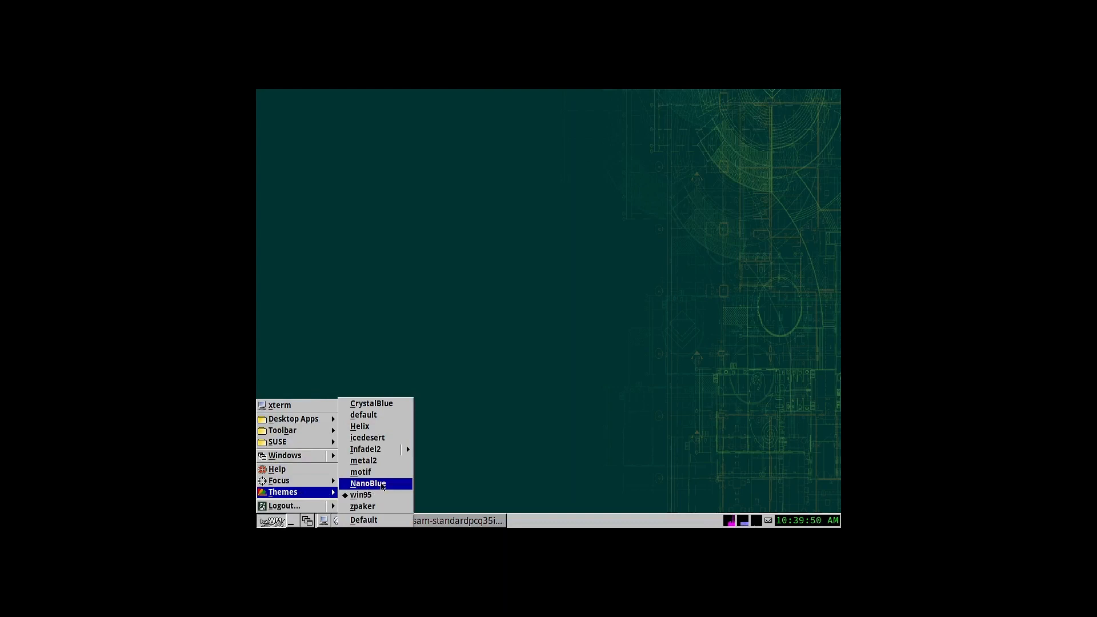
{"action": "left_click", "coordinate": [372, 484]}
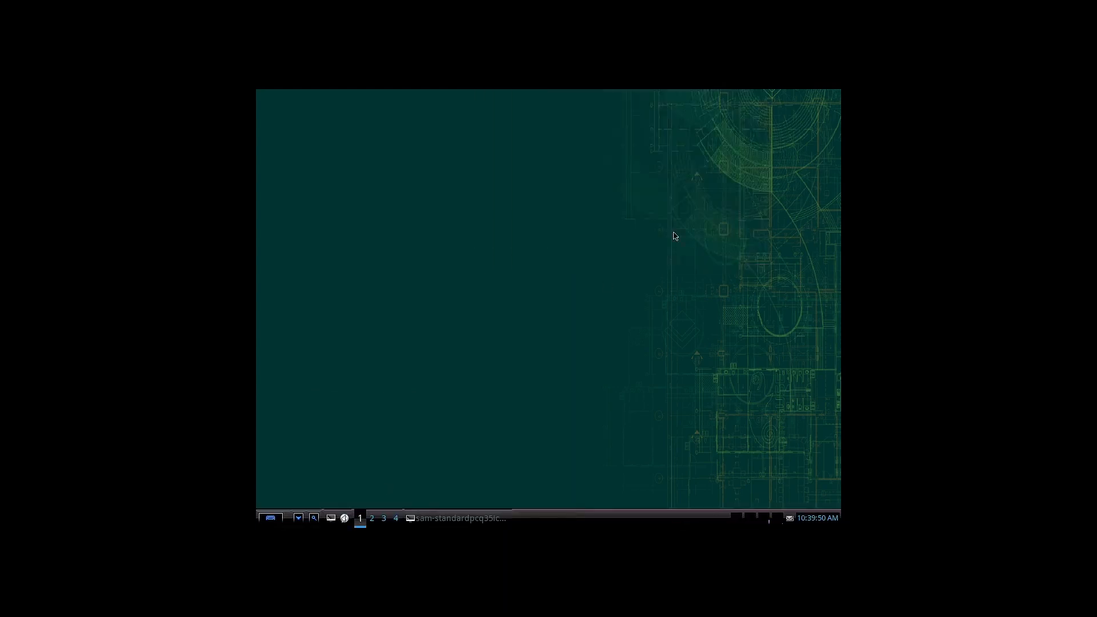
{"action": "left_click", "coordinate": [278, 519]}
{"action": "mouse_move", "coordinate": [297, 419]}
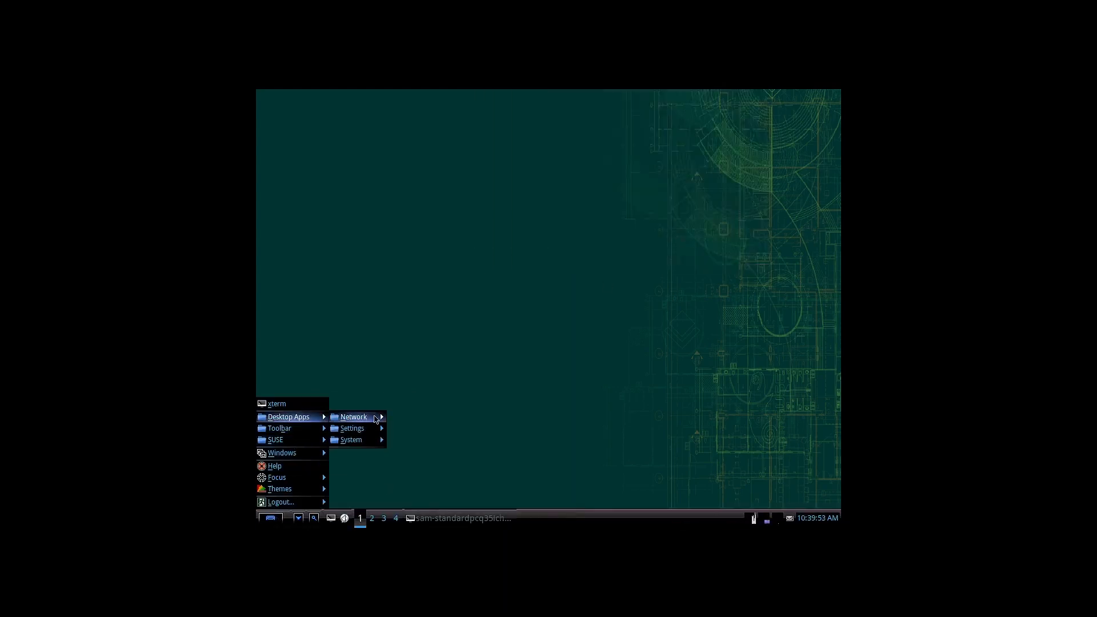
{"action": "mouse_move", "coordinate": [365, 429]}
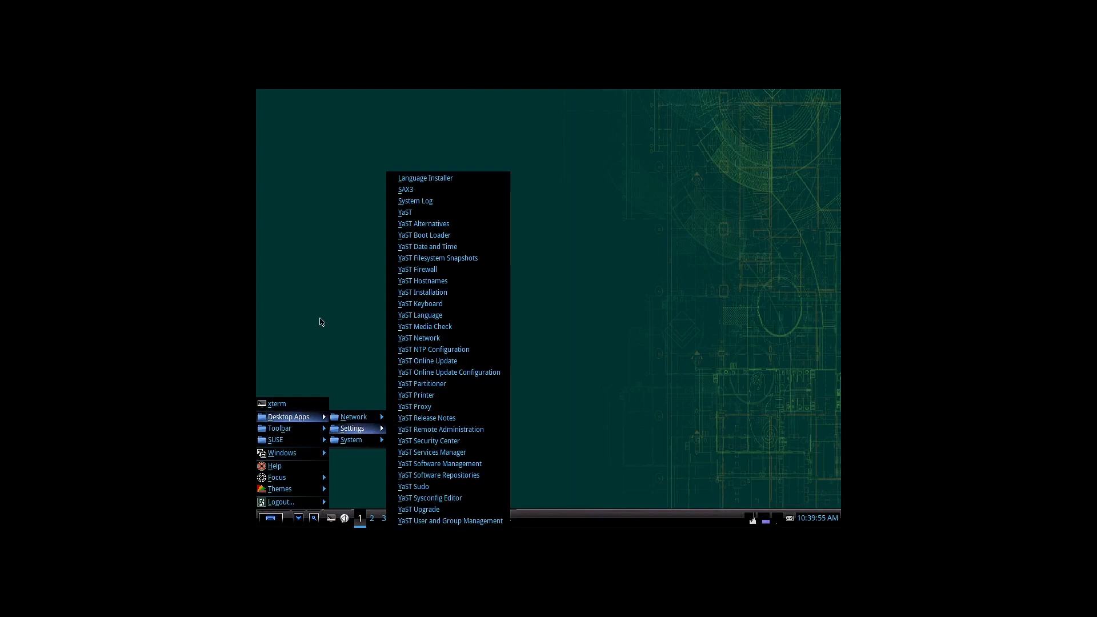
Try the motif theme and look over the Focus, SUSE and Desktop Apps entries with it.
{"action": "mouse_move", "coordinate": [292, 489]}
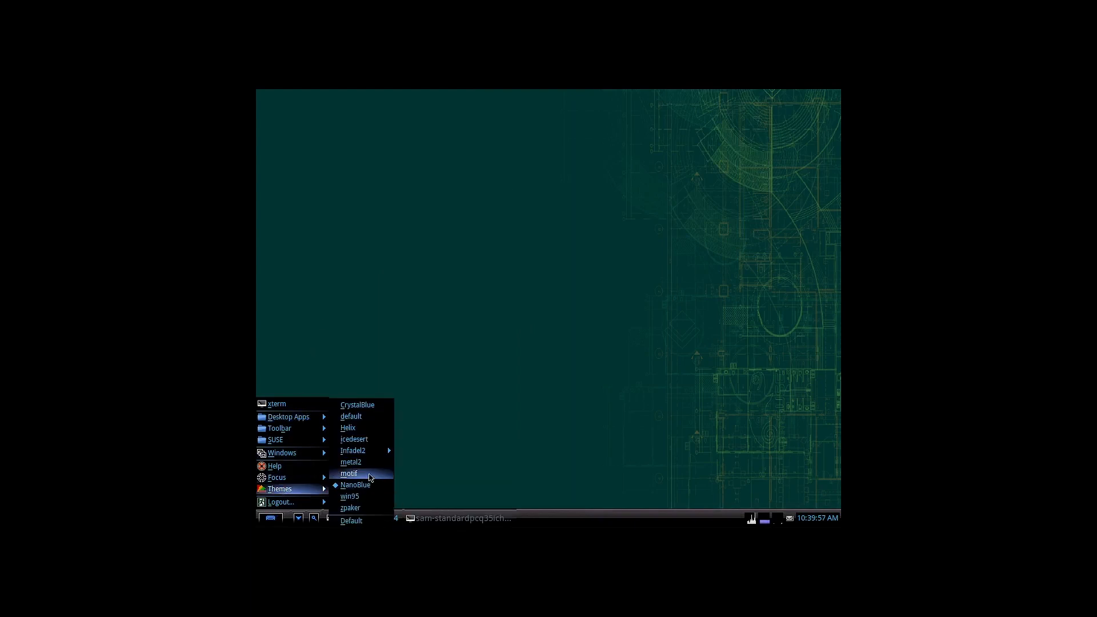
{"action": "left_click", "coordinate": [370, 477]}
{"action": "left_click", "coordinate": [271, 519]}
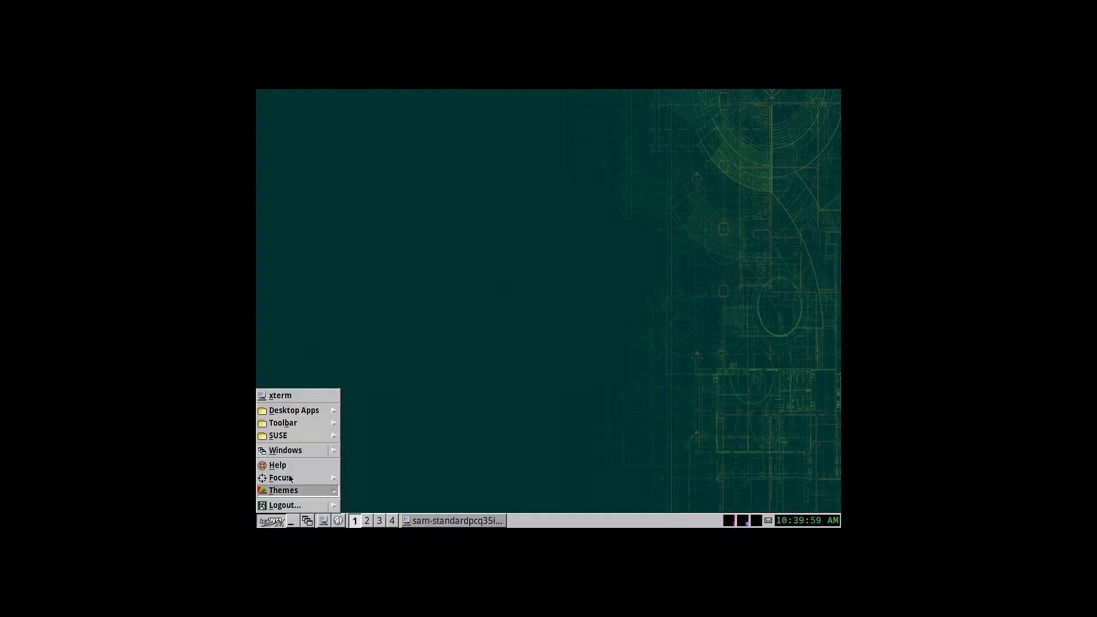
{"action": "mouse_move", "coordinate": [303, 479]}
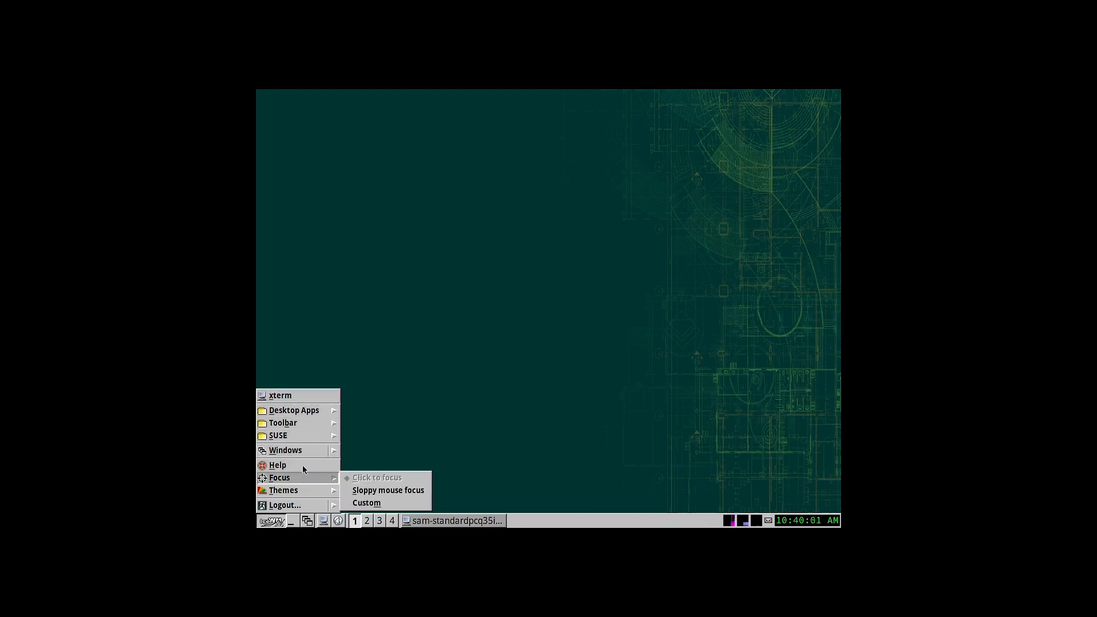
{"action": "mouse_move", "coordinate": [309, 427]}
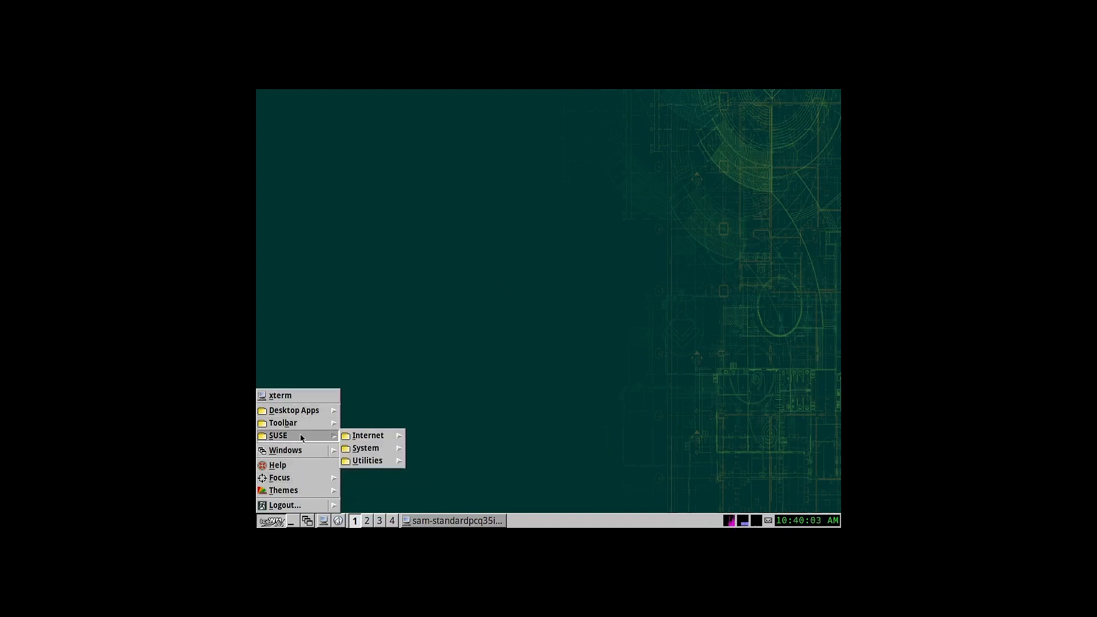
{"action": "mouse_move", "coordinate": [370, 464]}
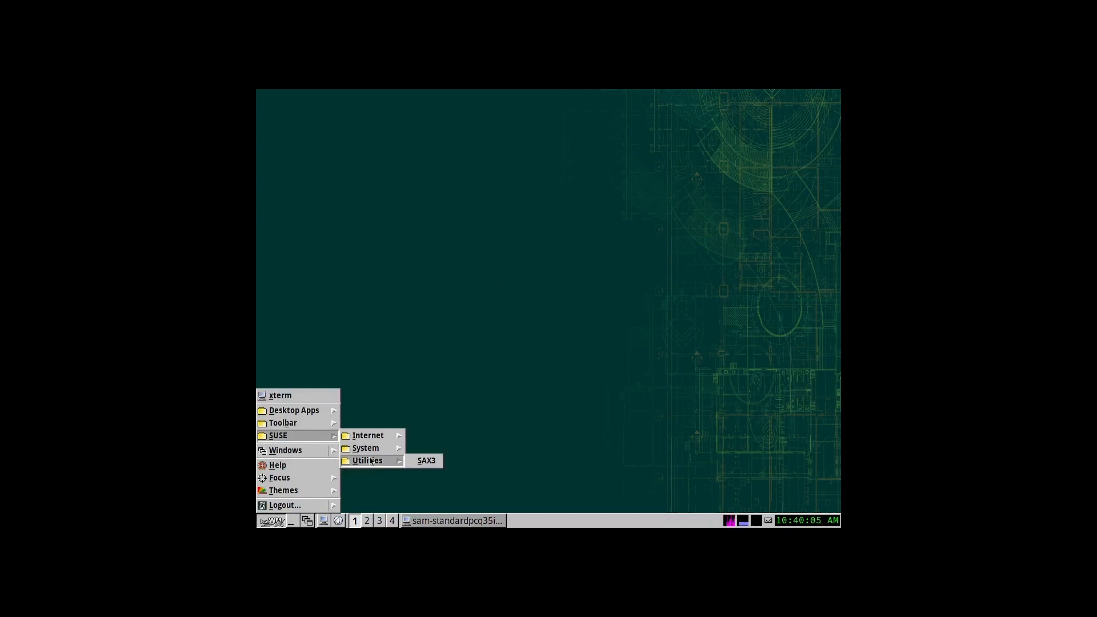
{"action": "mouse_move", "coordinate": [371, 442]}
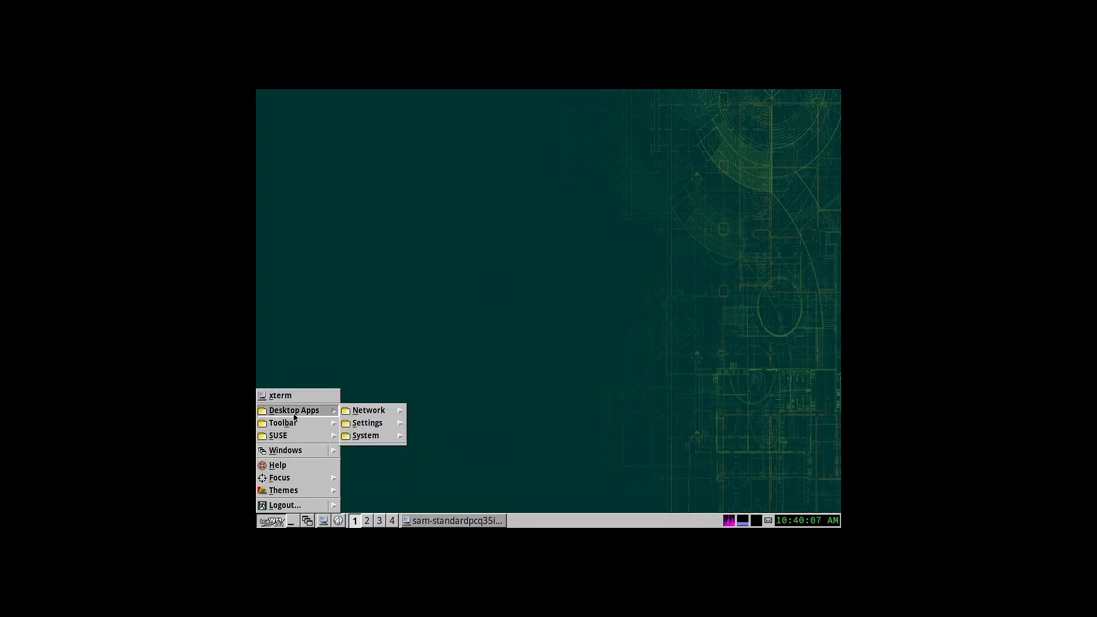
{"action": "mouse_move", "coordinate": [371, 423]}
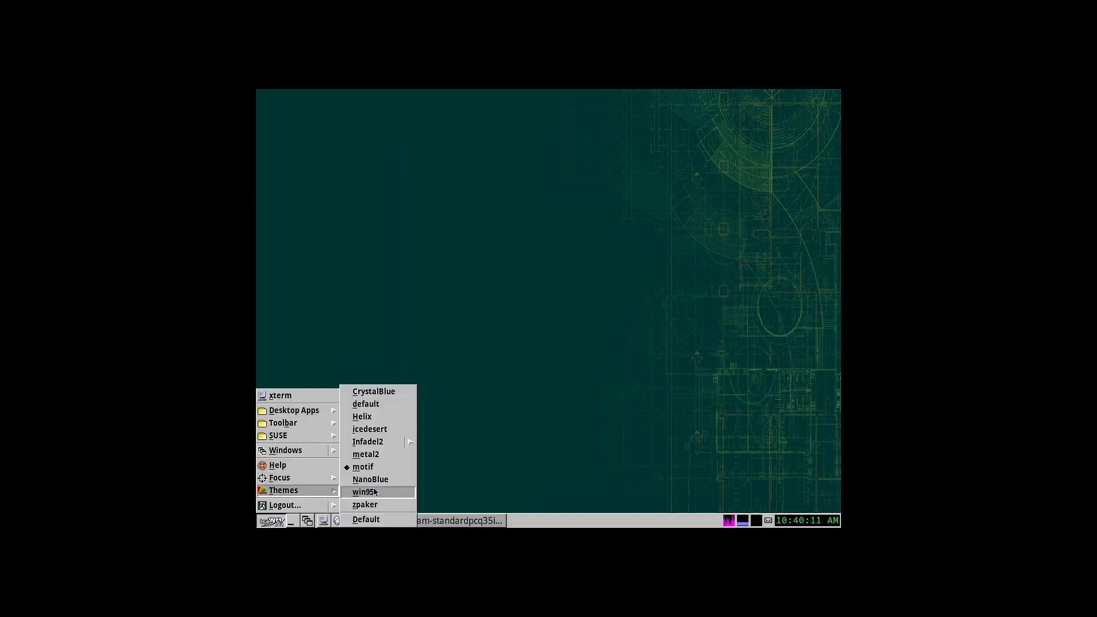
Apply the metal2 theme and look over the Toolbar and Desktop Apps entries with it.
{"action": "left_click", "coordinate": [385, 456]}
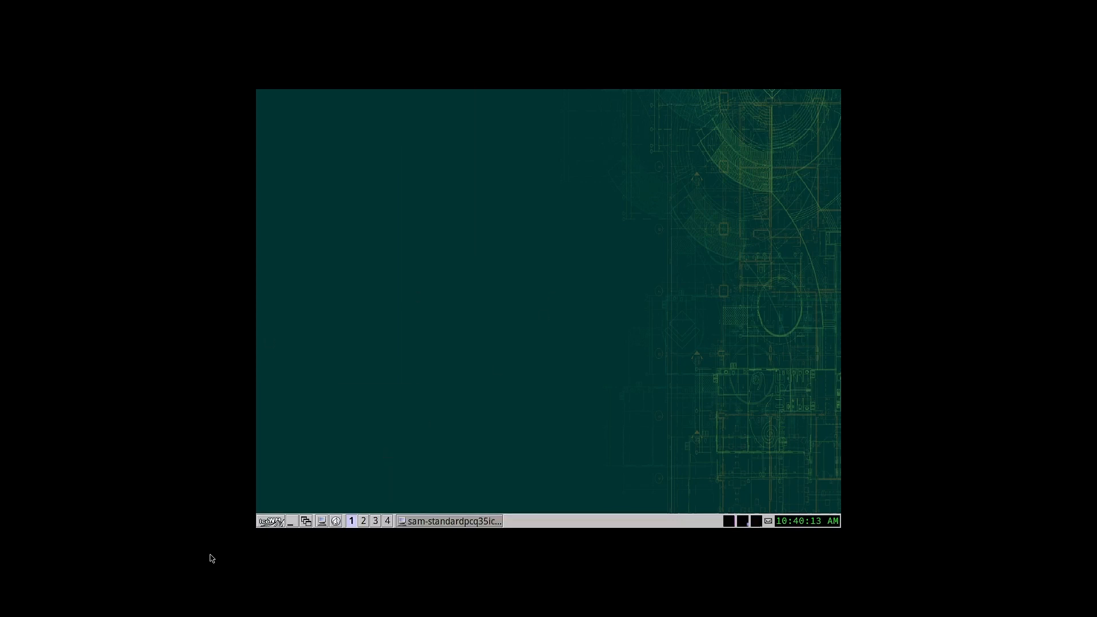
{"action": "left_click", "coordinate": [270, 521]}
{"action": "mouse_move", "coordinate": [280, 489]}
{"action": "mouse_move", "coordinate": [289, 434]}
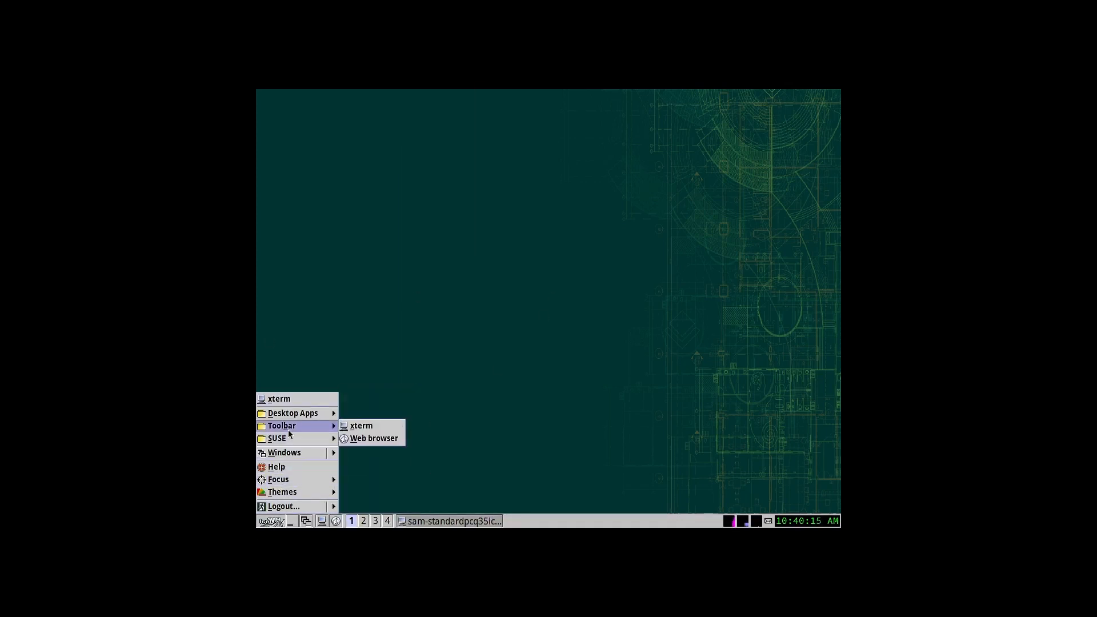
{"action": "mouse_move", "coordinate": [303, 413]}
{"action": "mouse_move", "coordinate": [361, 425]}
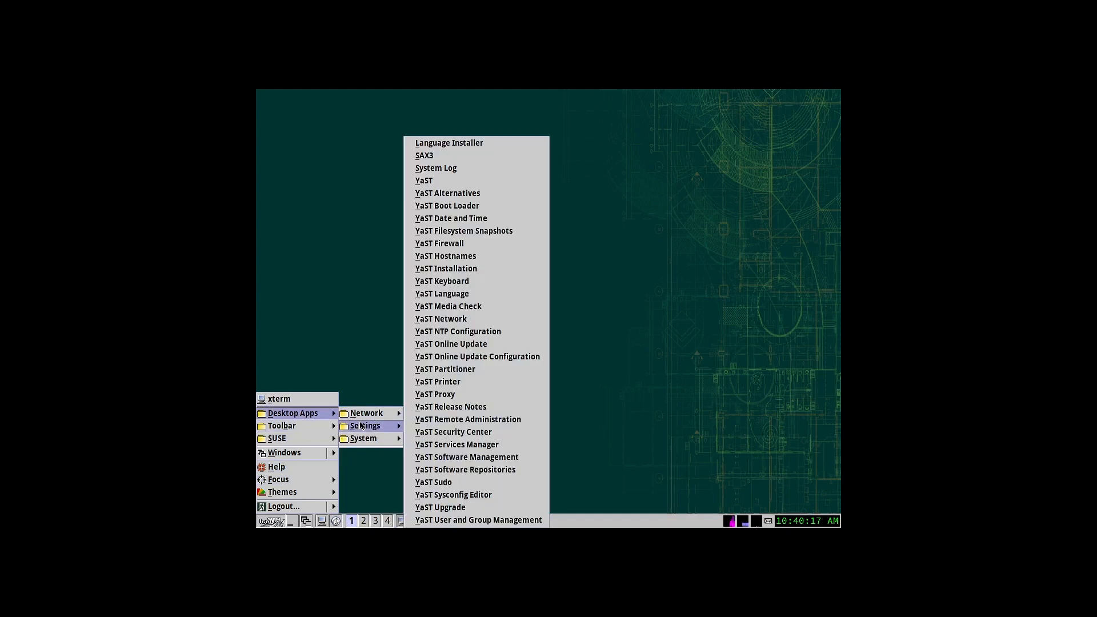
{"action": "left_click", "coordinate": [337, 346]}
Bring up the list of available desktop themes.
{"action": "left_click", "coordinate": [264, 525]}
{"action": "mouse_move", "coordinate": [292, 492]}
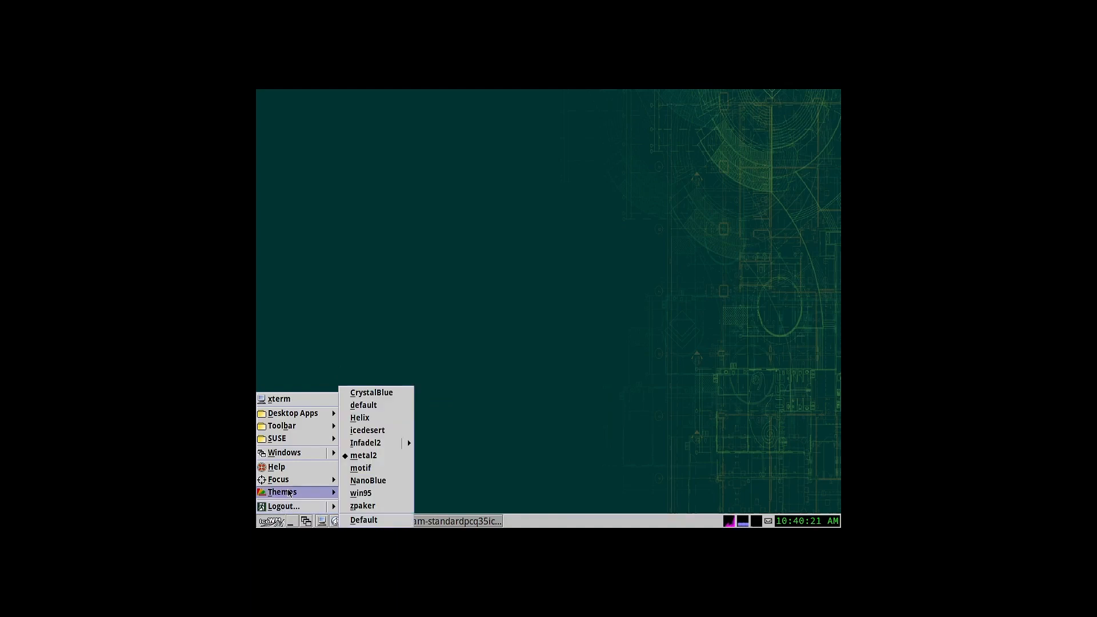